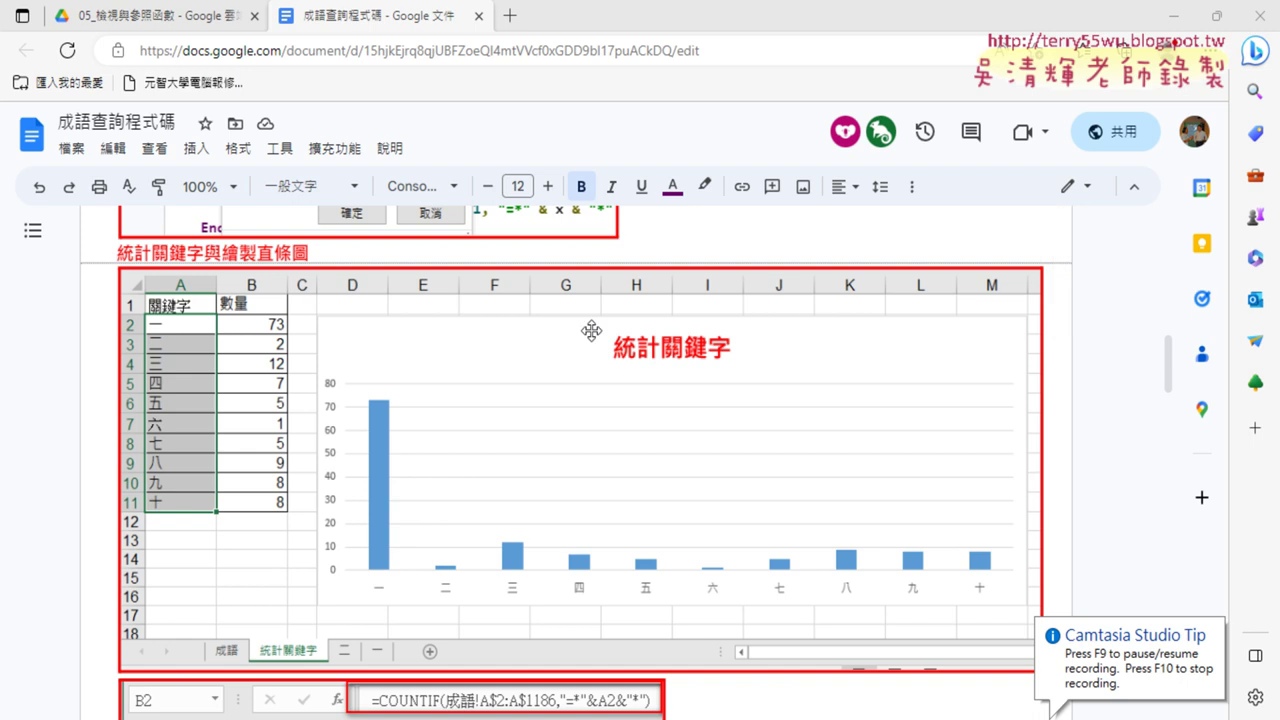
Scroll up to the 用篩選查詢關鍵字 heading and its Excel filter screenshot
scroll(107, 320, up, 2)
scroll(102, 320, up, 3)
scroll(102, 320, up, 5)
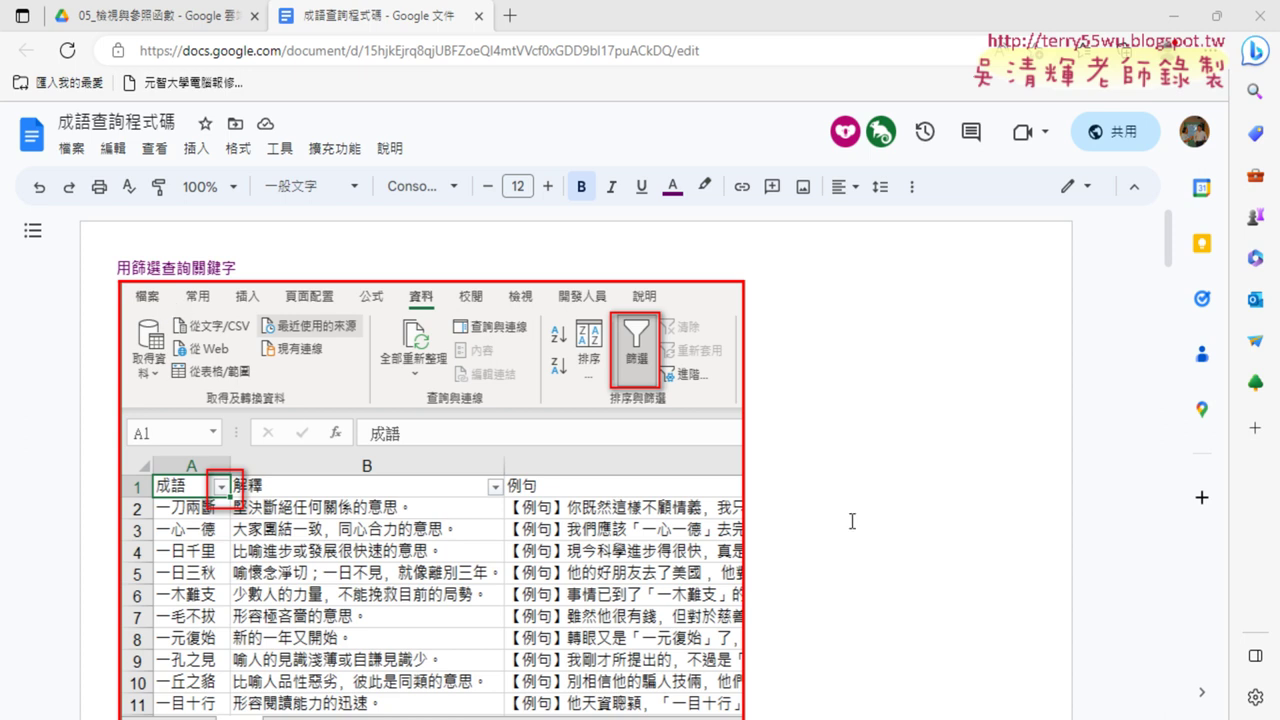
Scroll past the filter-menu screenshot to the keyword bar chart, back up, then down again
scroll(852, 521, down, 1)
scroll(852, 521, down, 2)
scroll(852, 521, down, 2)
scroll(852, 521, down, 2)
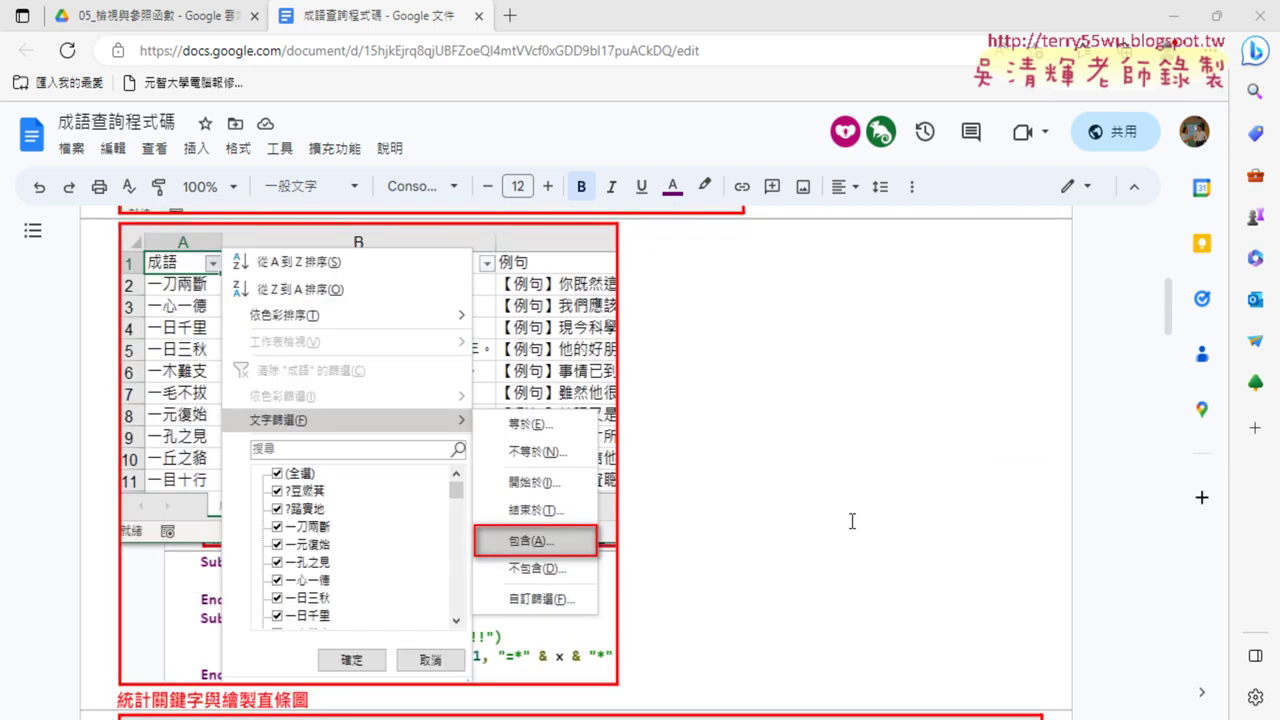
scroll(852, 521, down, 1)
scroll(852, 521, down, 1)
scroll(852, 524, up, 1)
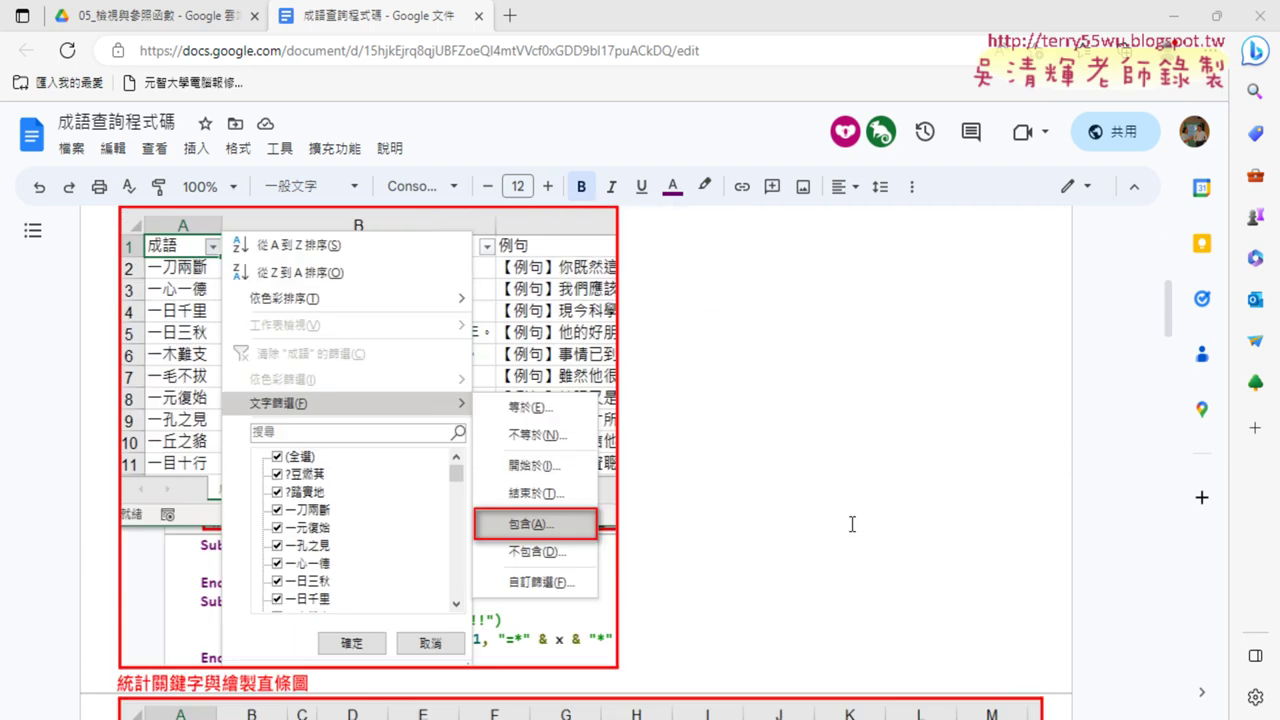
scroll(852, 524, up, 2)
scroll(852, 524, up, 1)
scroll(852, 524, up, 2)
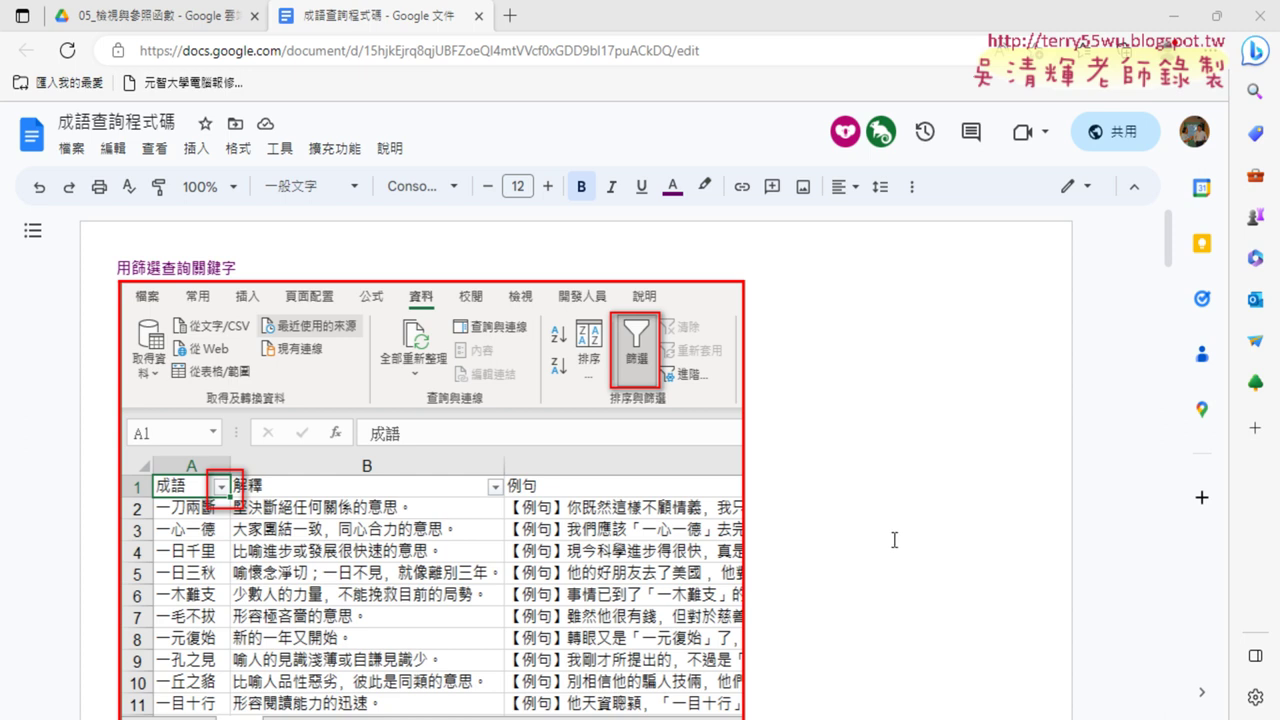
scroll(897, 531, down, 3)
scroll(898, 532, down, 2)
scroll(897, 531, down, 2)
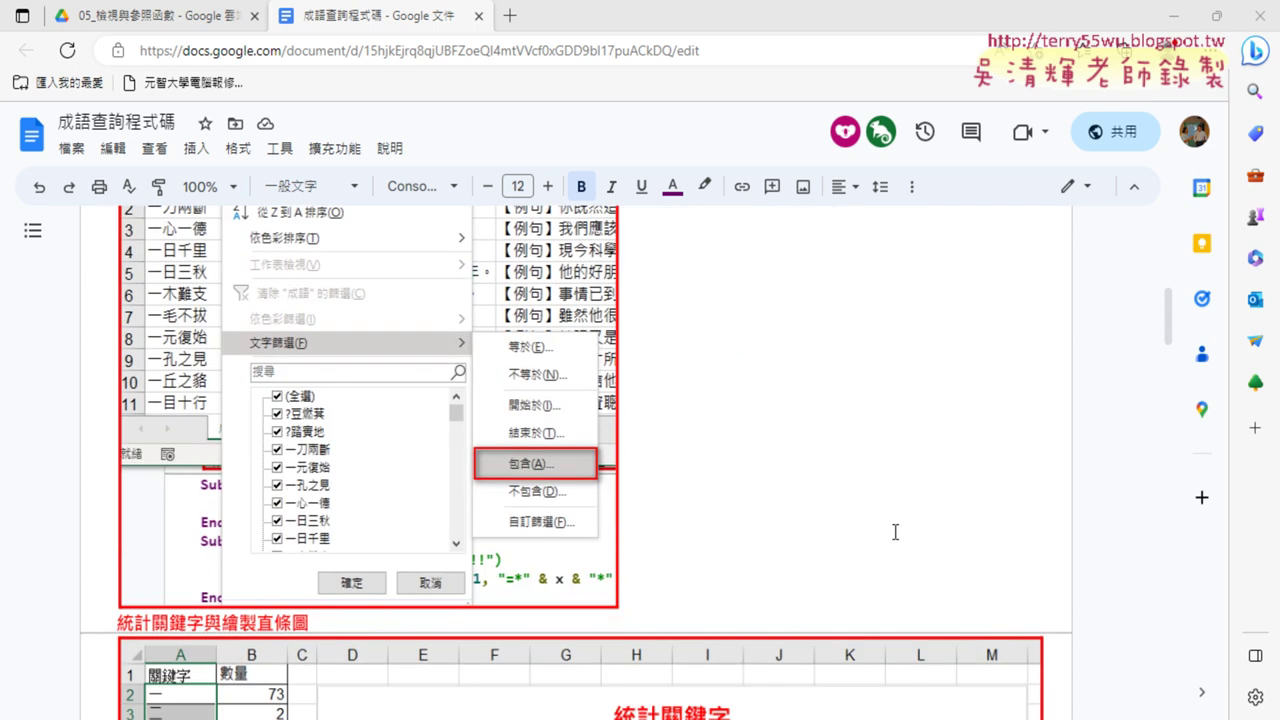
scroll(893, 529, down, 2)
scroll(893, 529, down, 1)
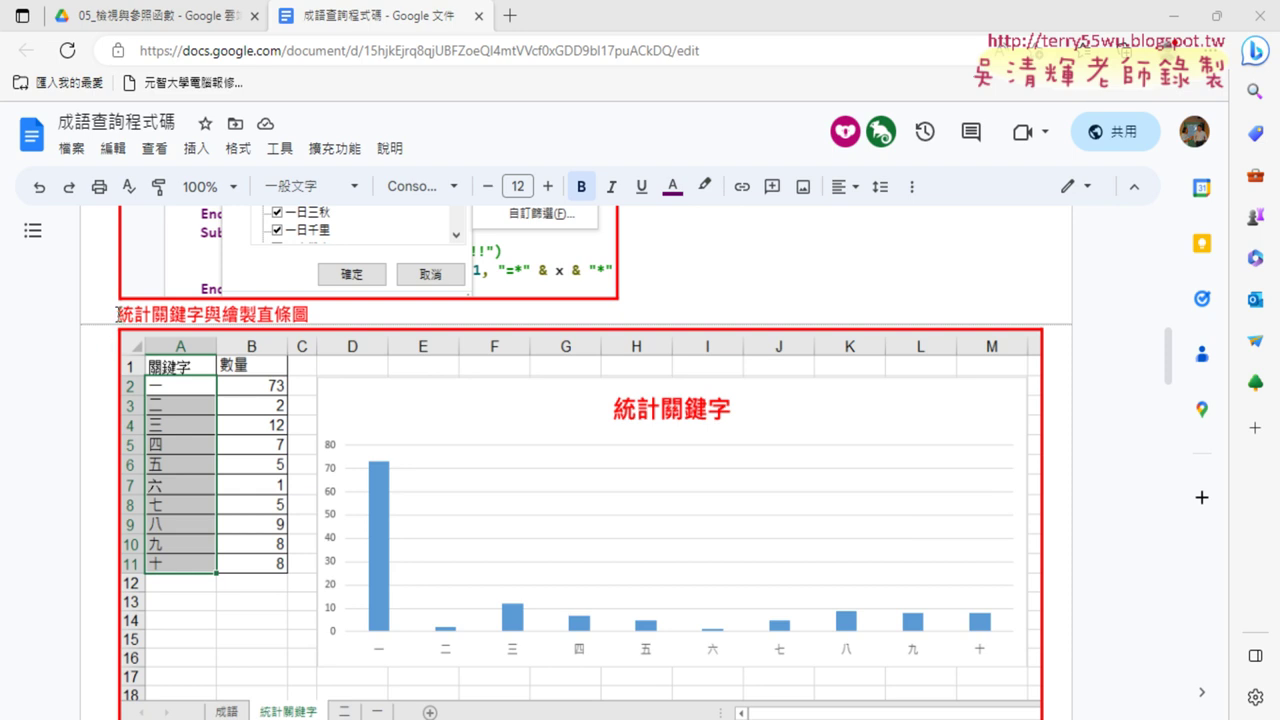
Select the 統計關鍵字與繪製直條圖 heading, then return up to the Excel Data ribbon screenshot
drag(118, 314, 293, 314)
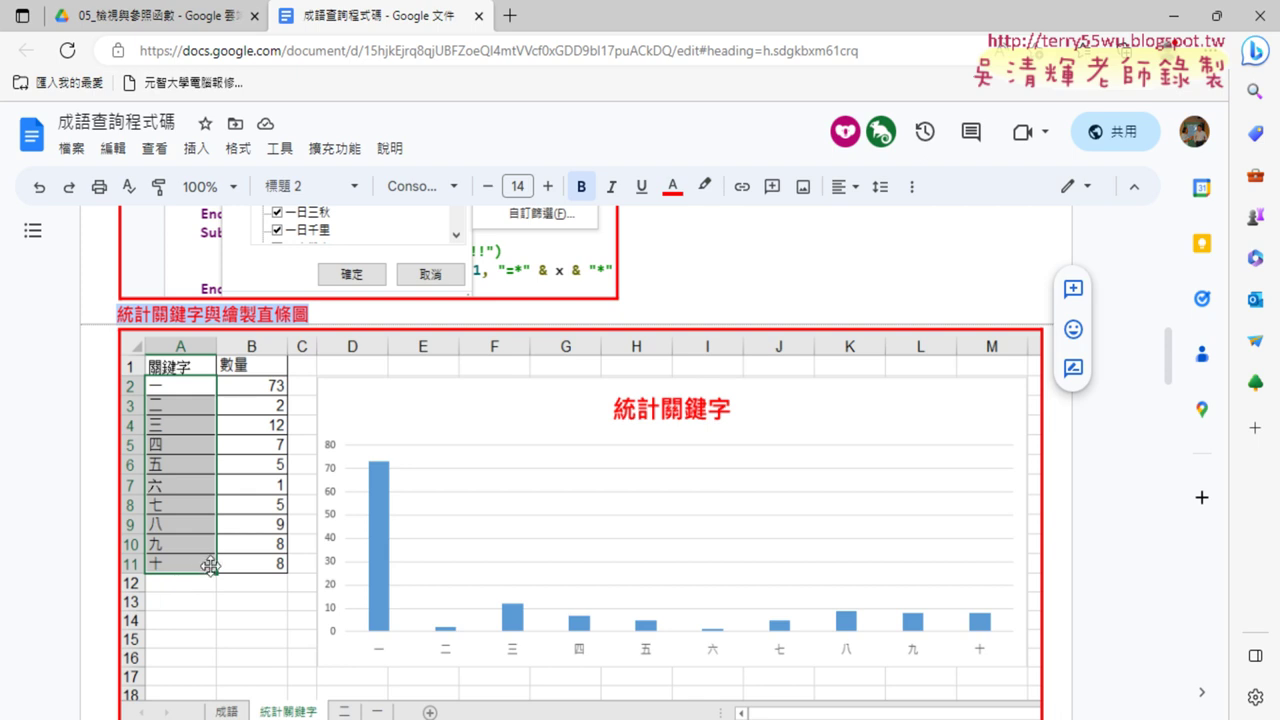
scroll(200, 440, up, 4)
scroll(215, 452, up, 4)
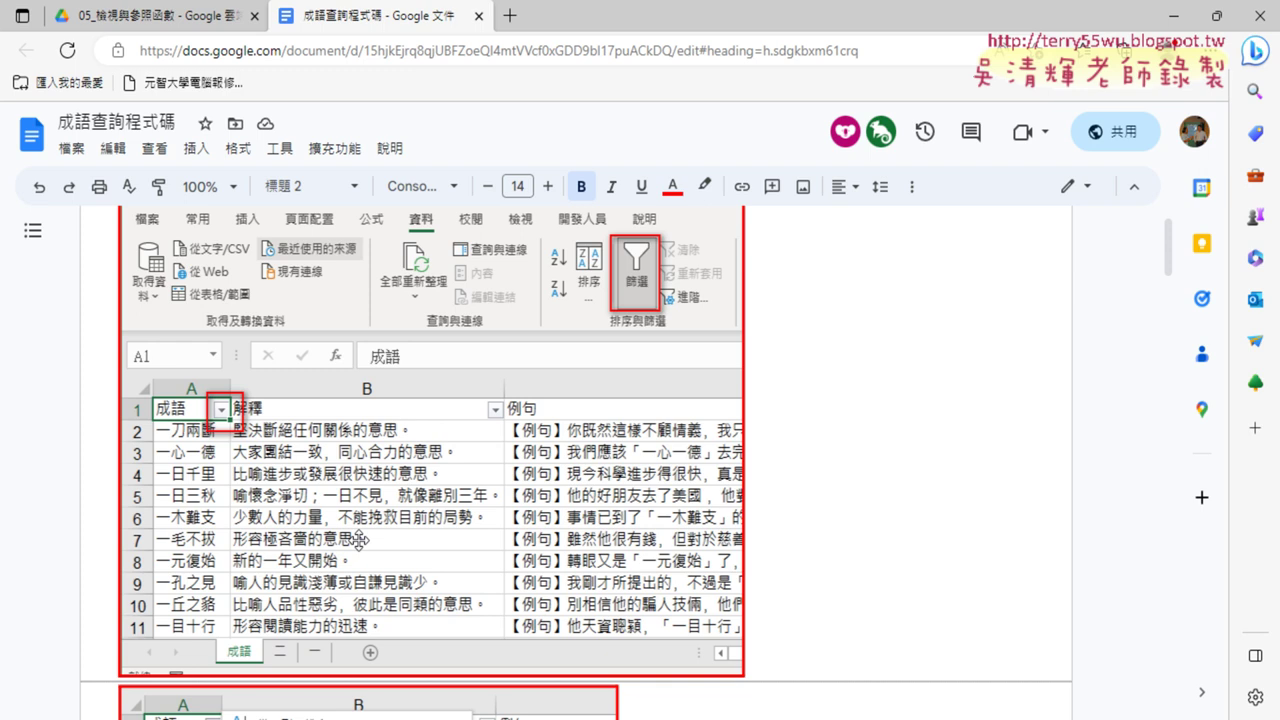
click(175, 16)
scroll(517, 389, down, 2)
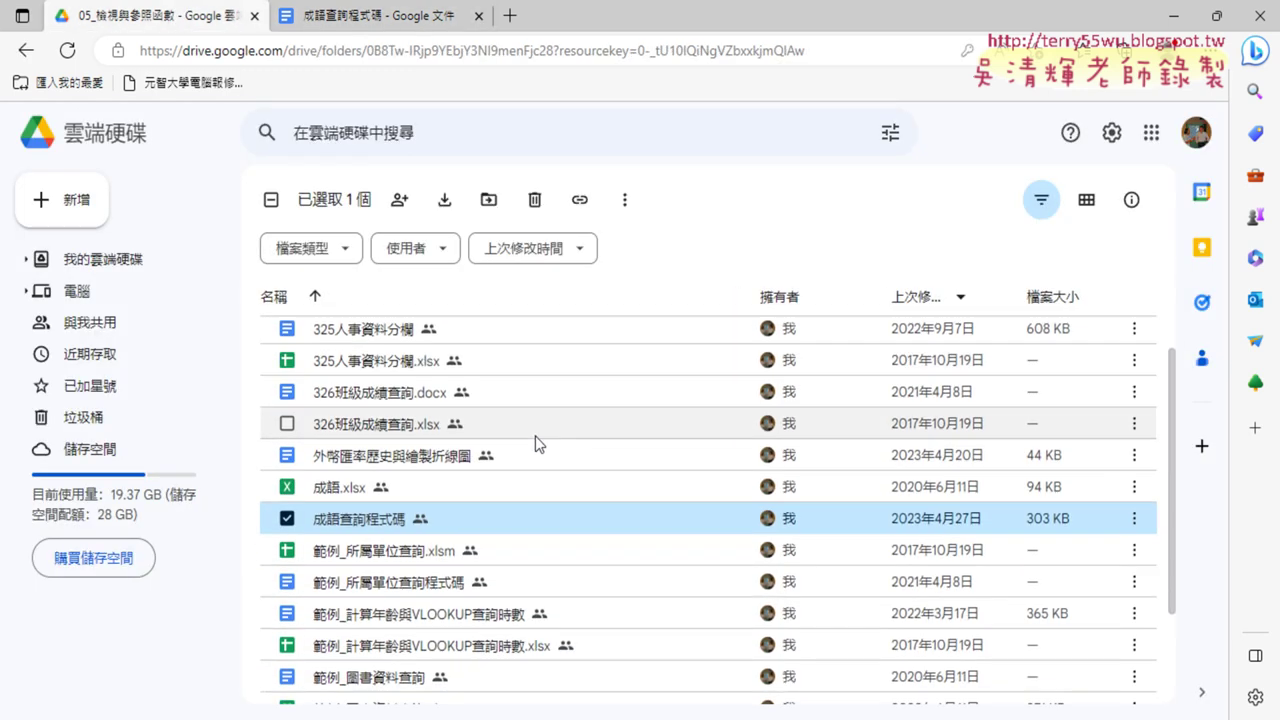
scroll(535, 436, down, 1)
scroll(535, 436, down, 1)
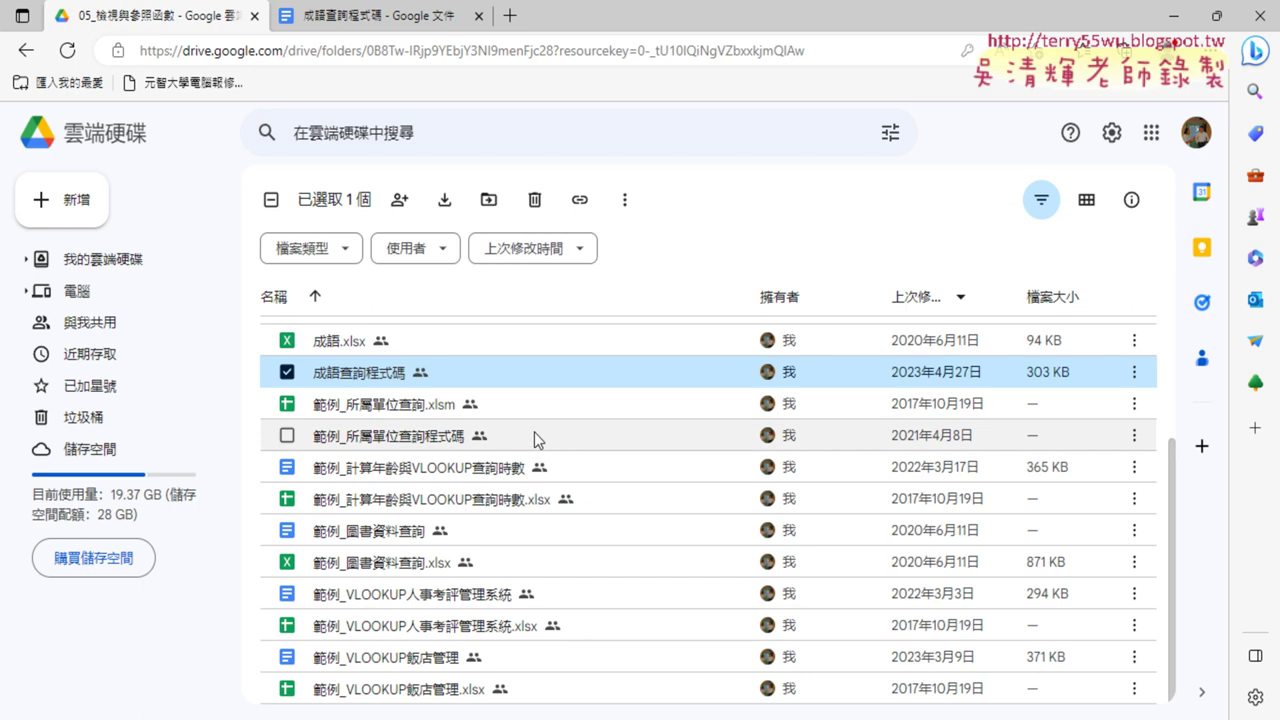
click(376, 22)
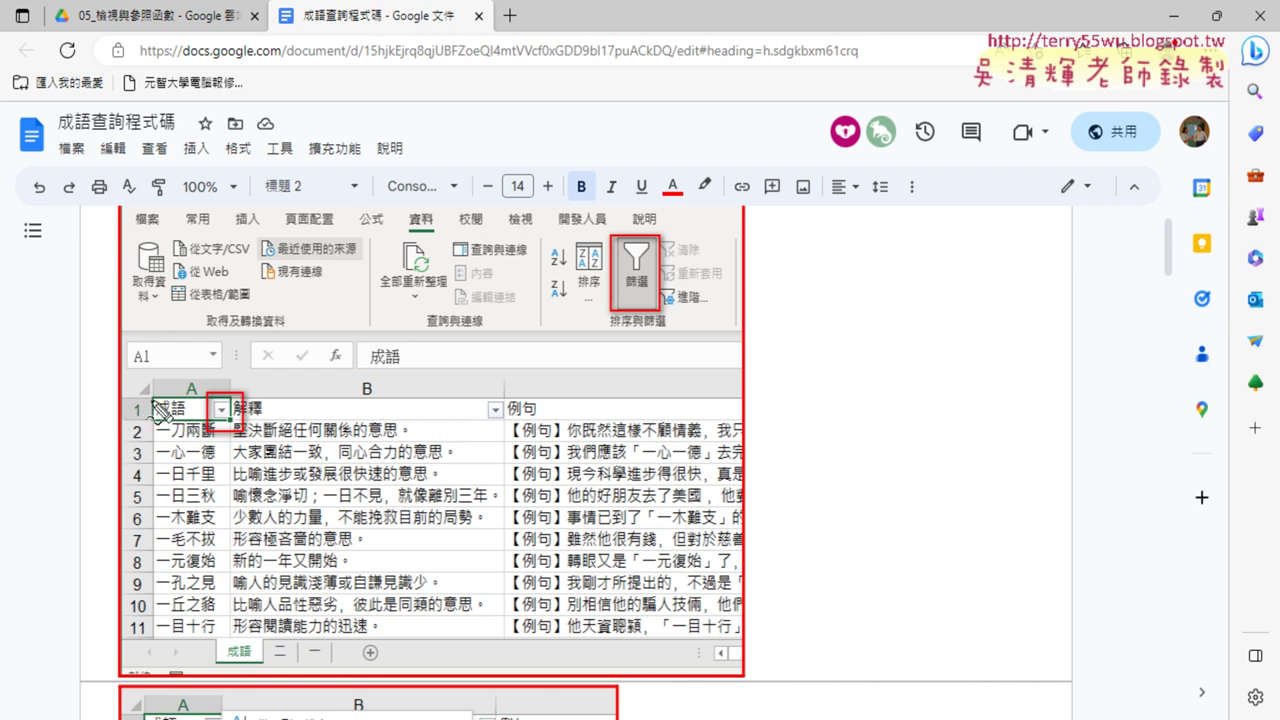
Mark the 成語 table's column header row with red annotation lines
drag(146, 392, 151, 428)
mouse_move(150, 378)
mouse_down()
mouse_move(662, 378)
mouse_move(656, 420)
mouse_up()
drag(150, 425, 658, 420)
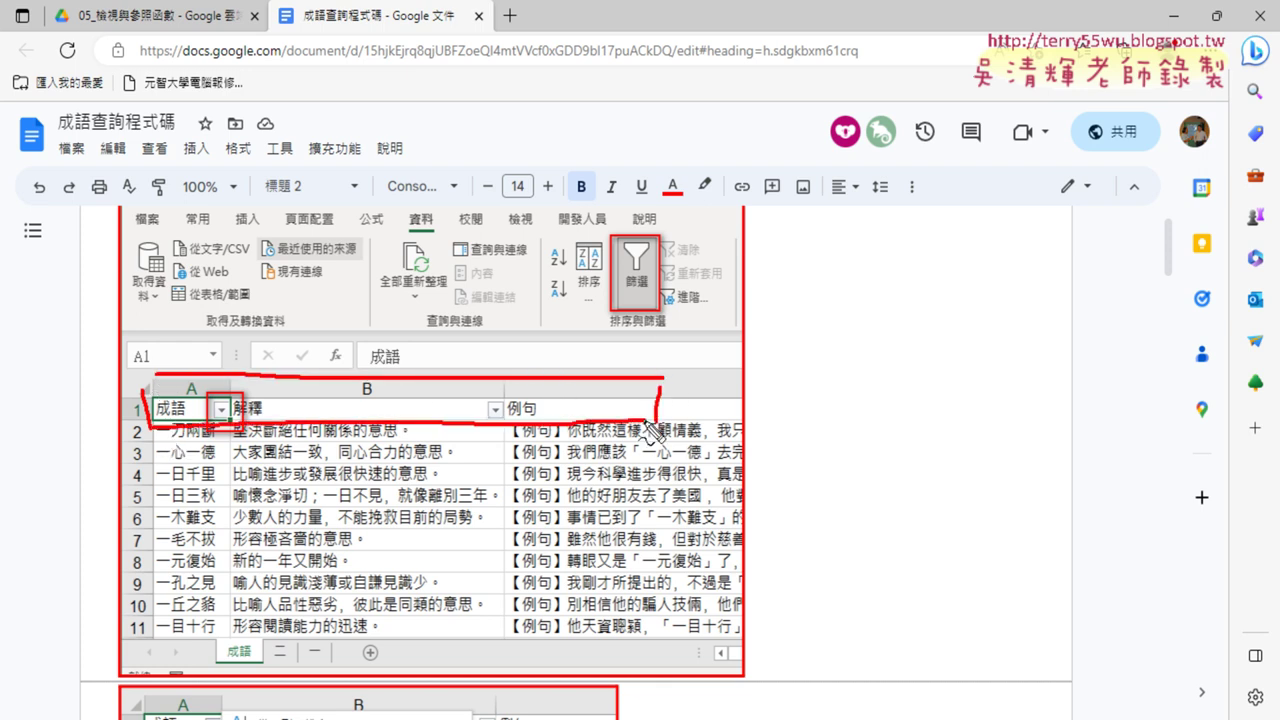
drag(214, 376, 212, 426)
drag(508, 380, 508, 420)
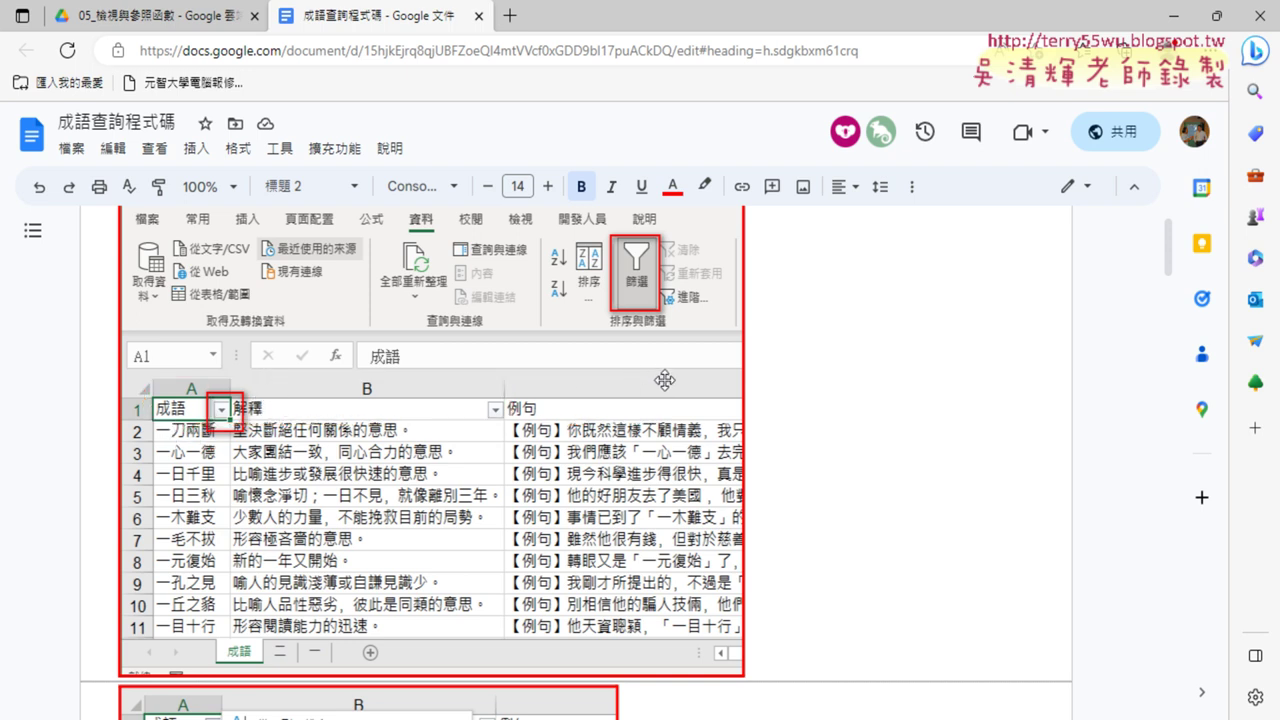
scroll(665, 380, down, 2)
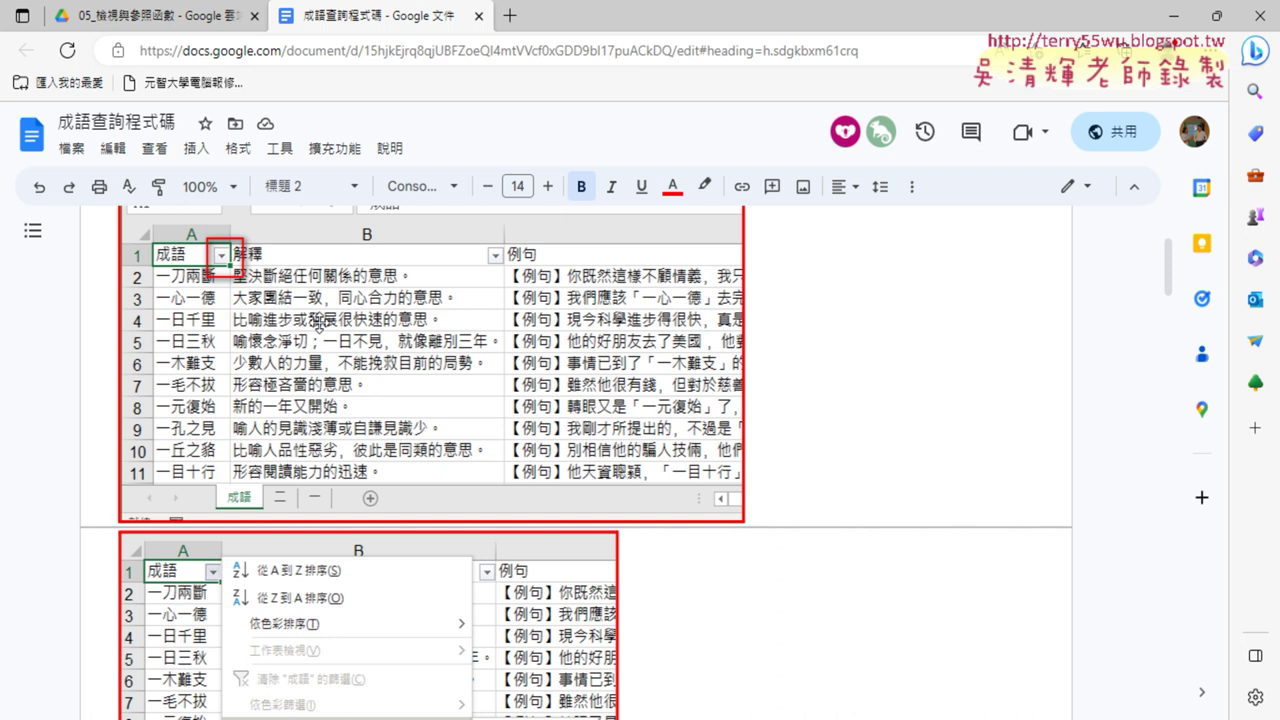
Open a new browser tab and change the Bopomofo keyboard layout from 標準 to 倚天注音
click(509, 16)
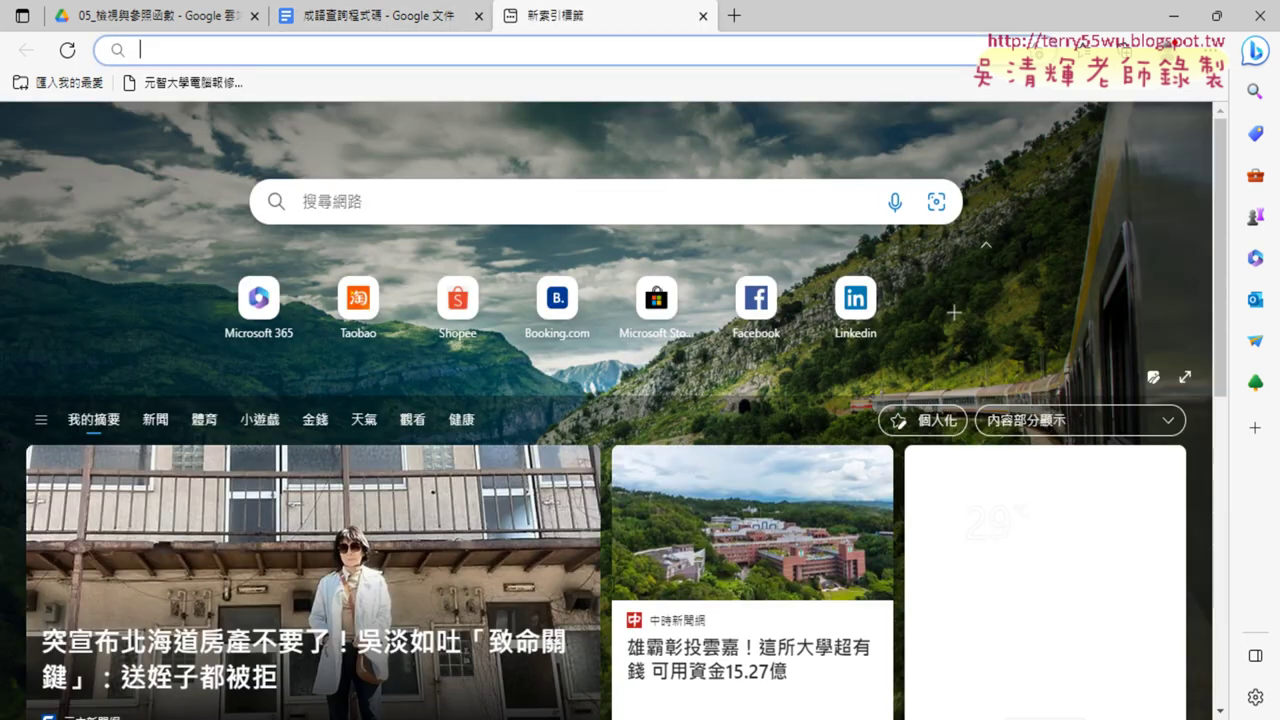
right_click(1150, 719)
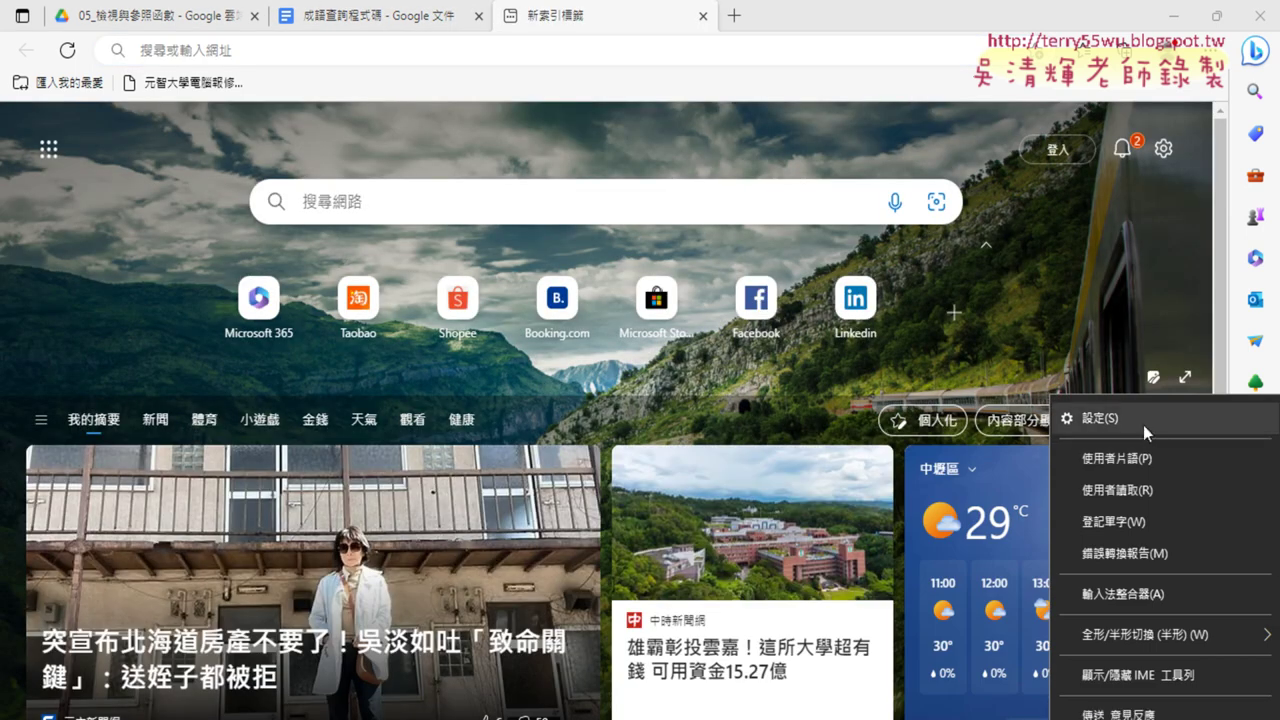
click(1143, 420)
click(90, 212)
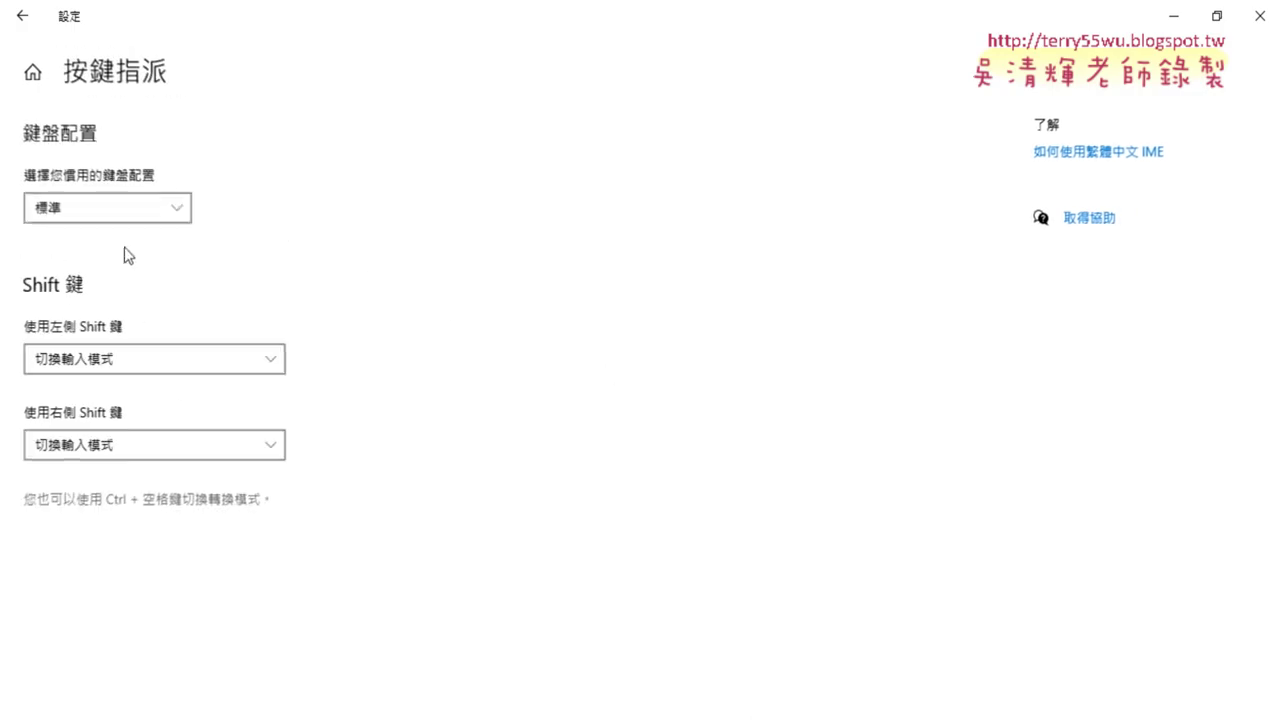
click(118, 208)
click(107, 267)
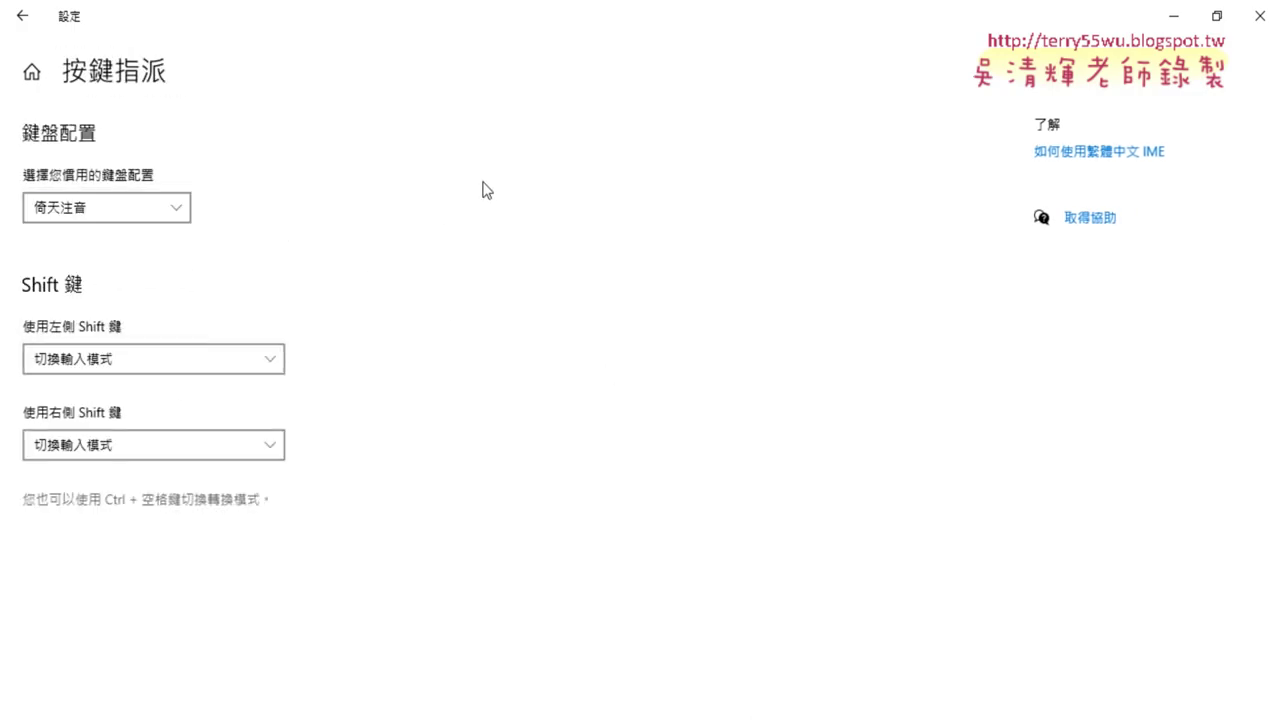
click(22, 16)
click(22, 16)
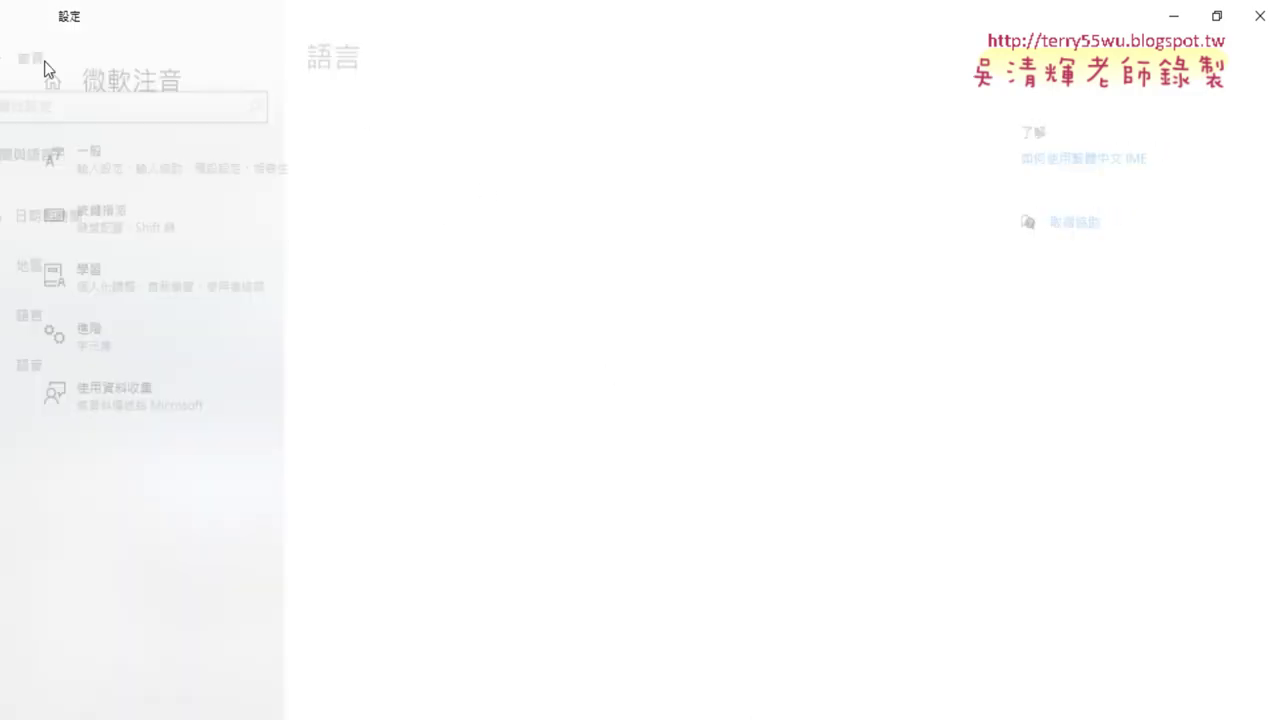
Close the settings window and search Bing for 論語 from the new tab page
click(1260, 16)
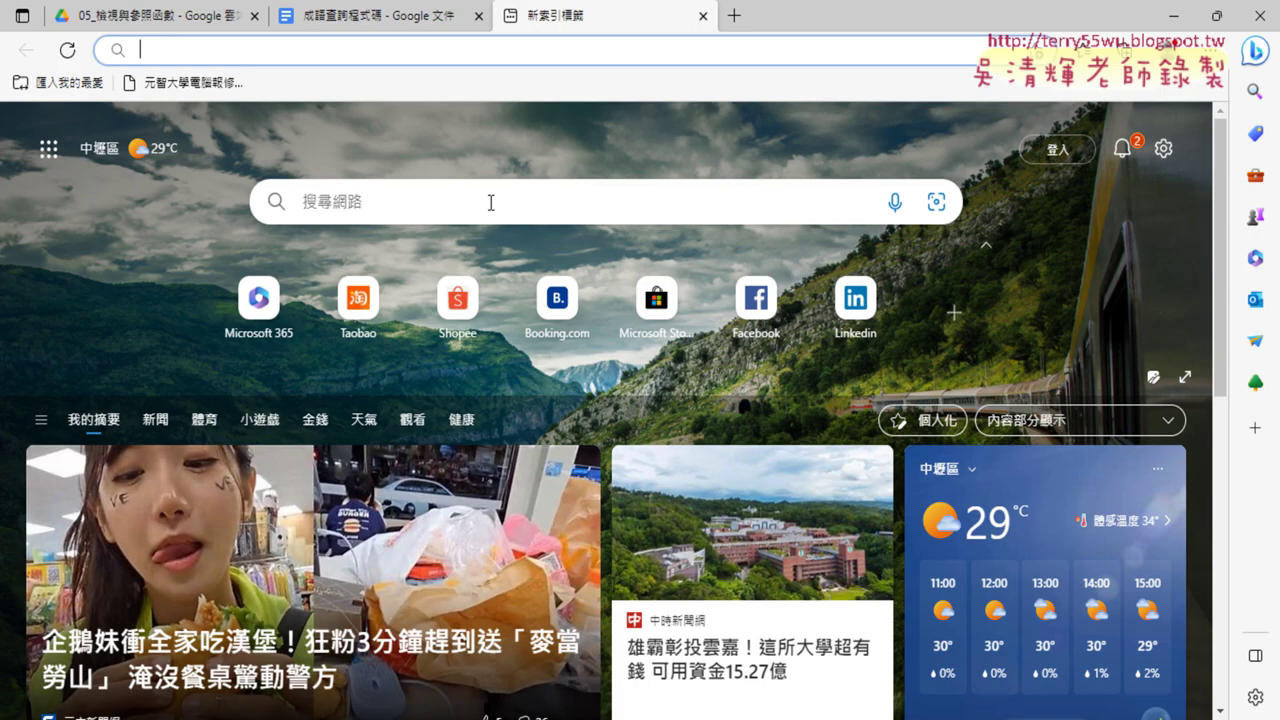
click(388, 208)
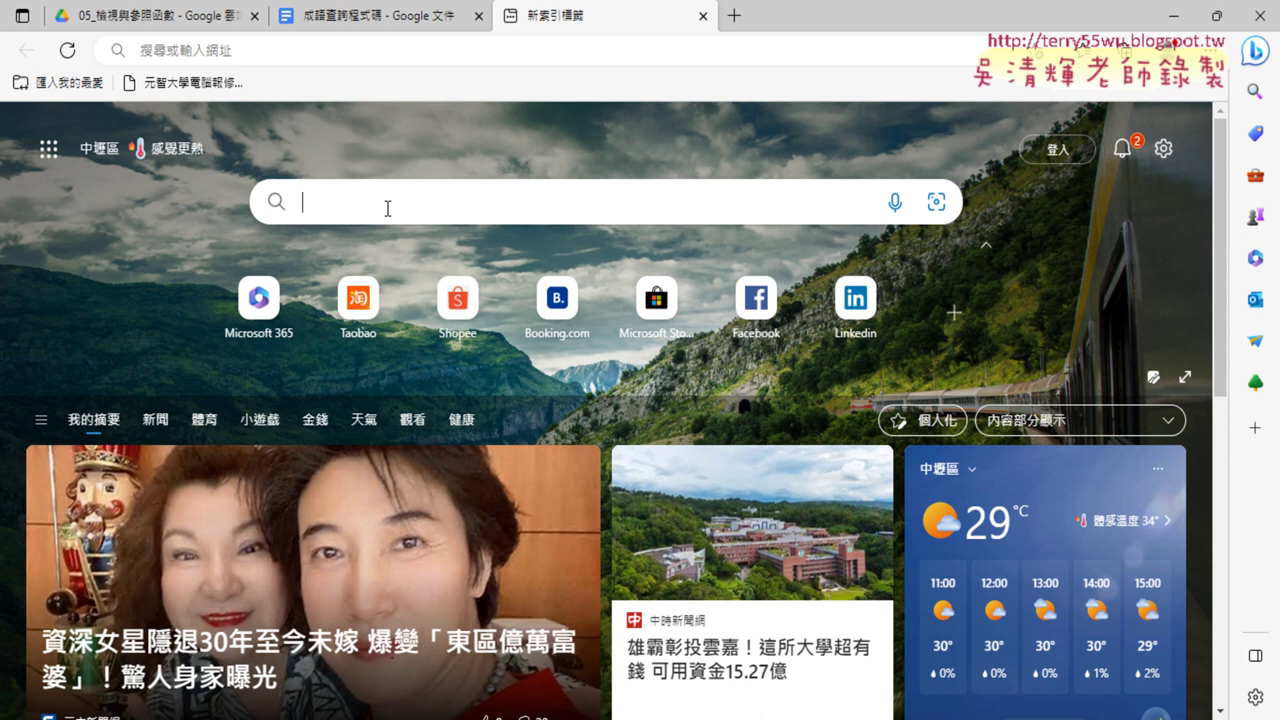
text(lx)
key(BackSpace)
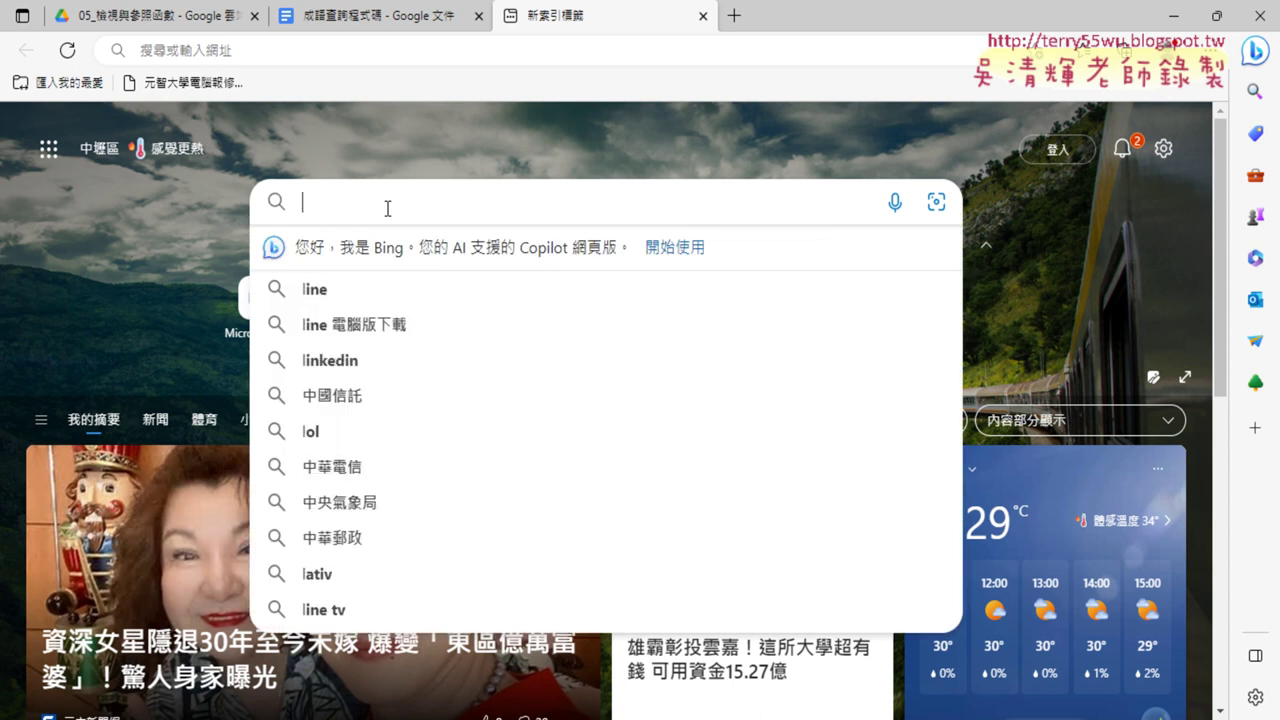
key(BackSpace)
text(ㄌ)
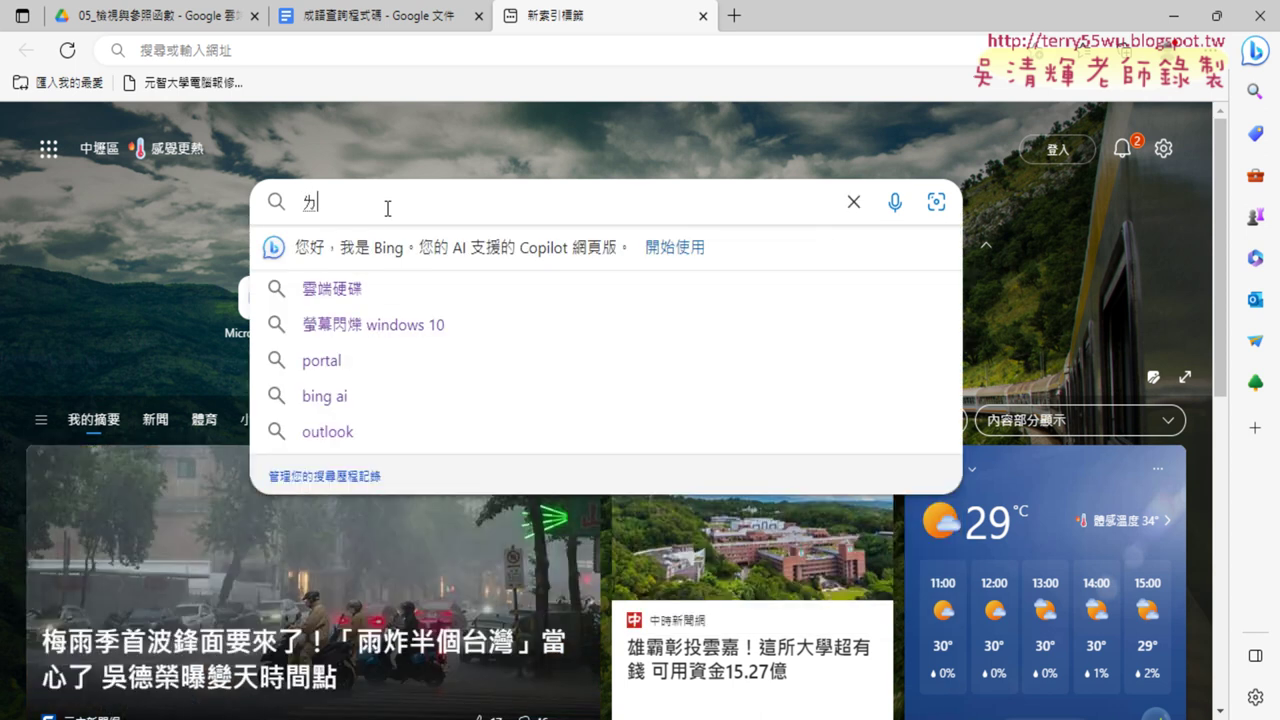
text(ㄨㄣ)
key(space)
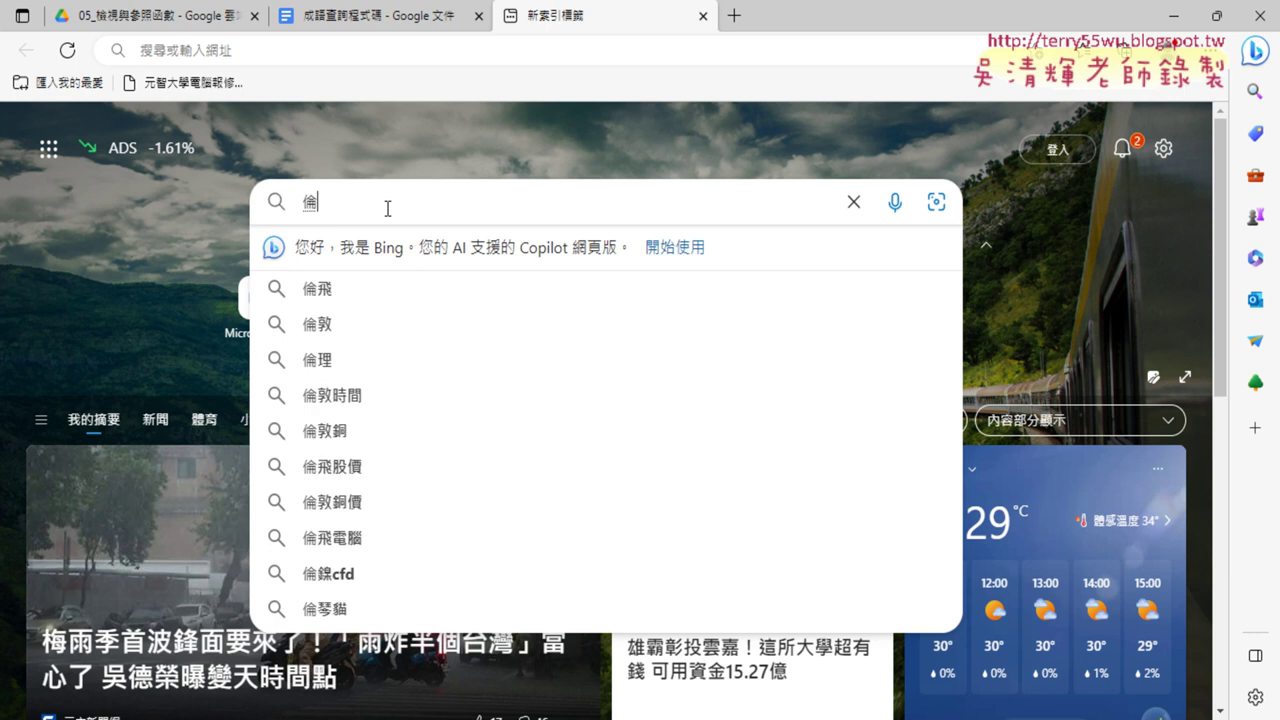
text(ㄩ)
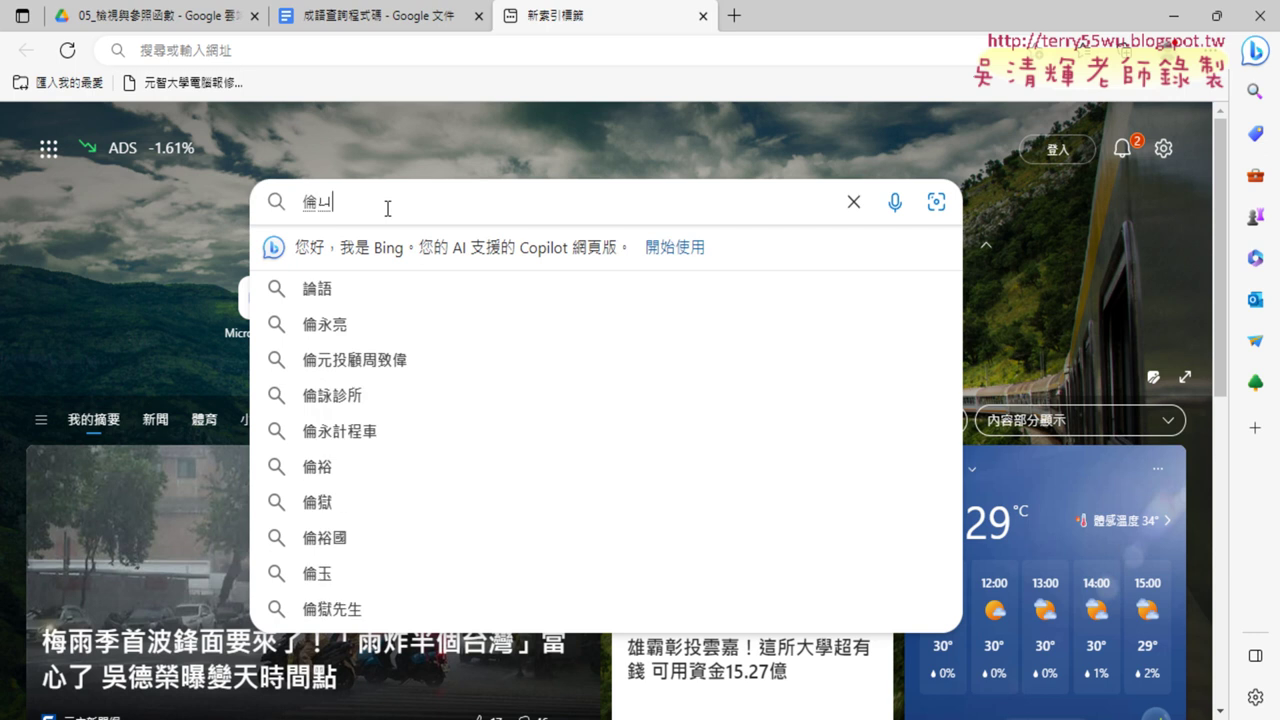
text(3)
key(Return)
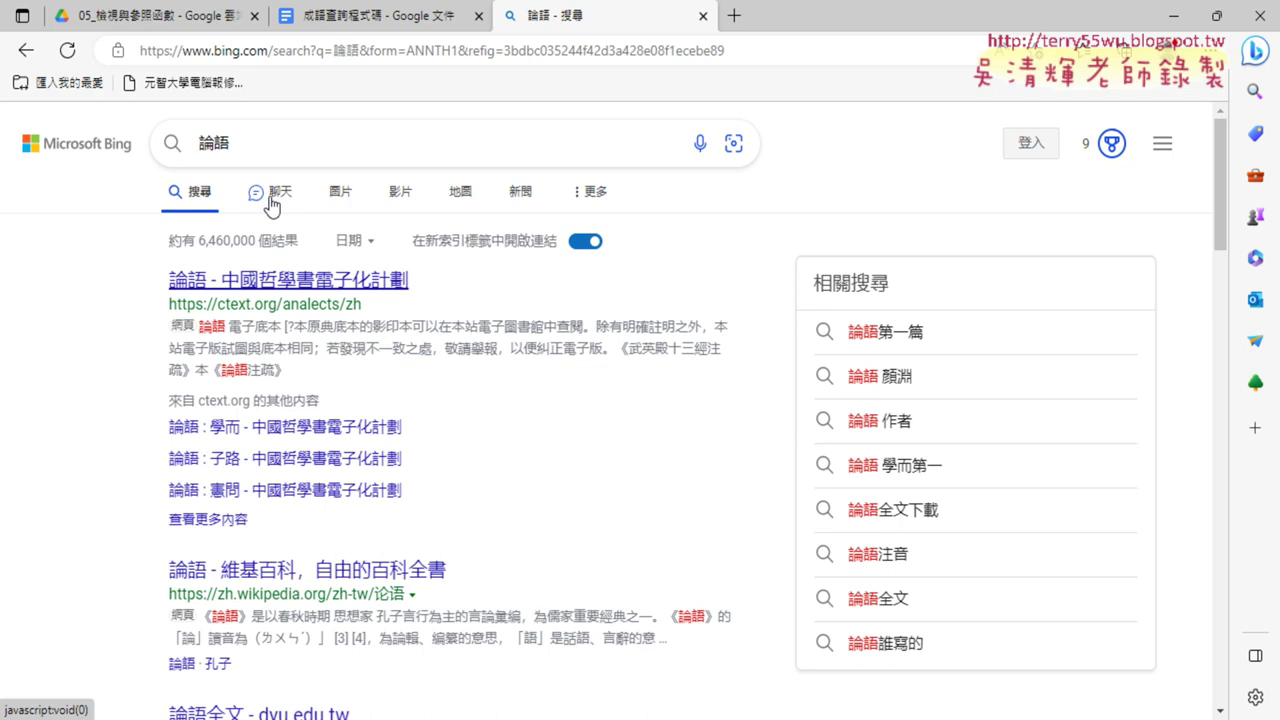
Annotate the Bing logo and chat tab with pen marks and an arrow, then clear them
drag(99, 165, 140, 155)
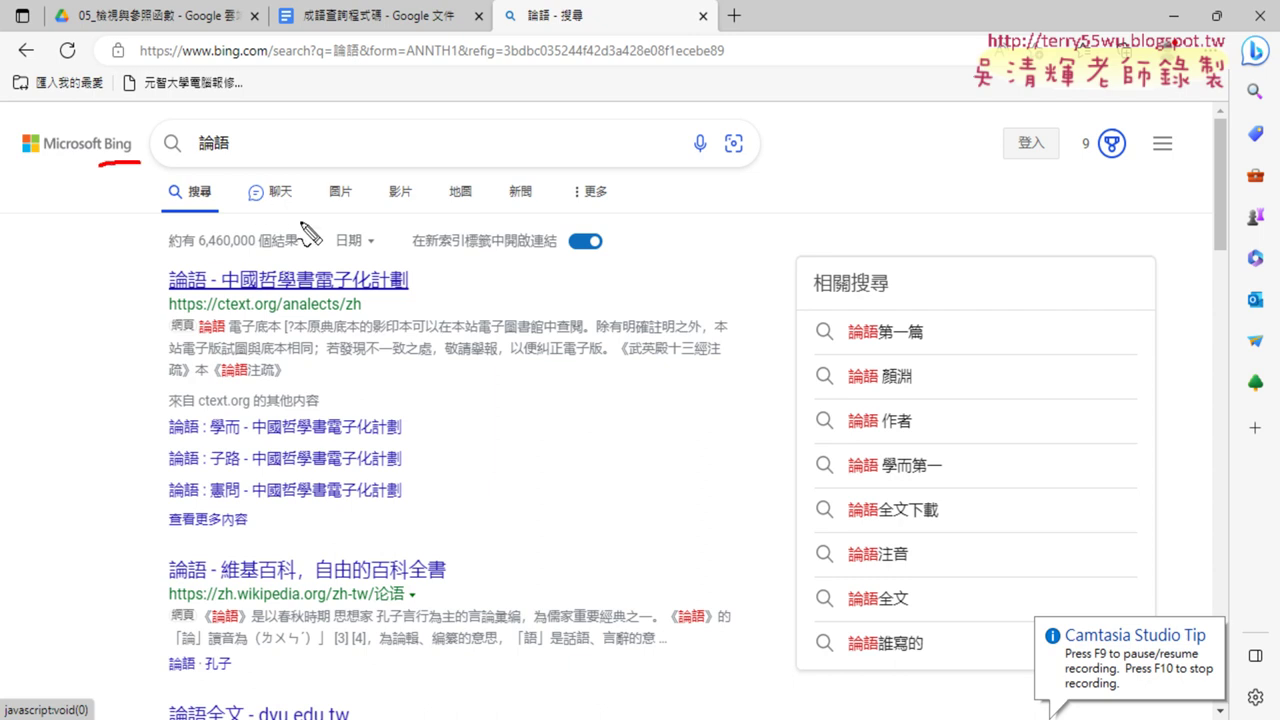
drag(301, 225, 305, 205)
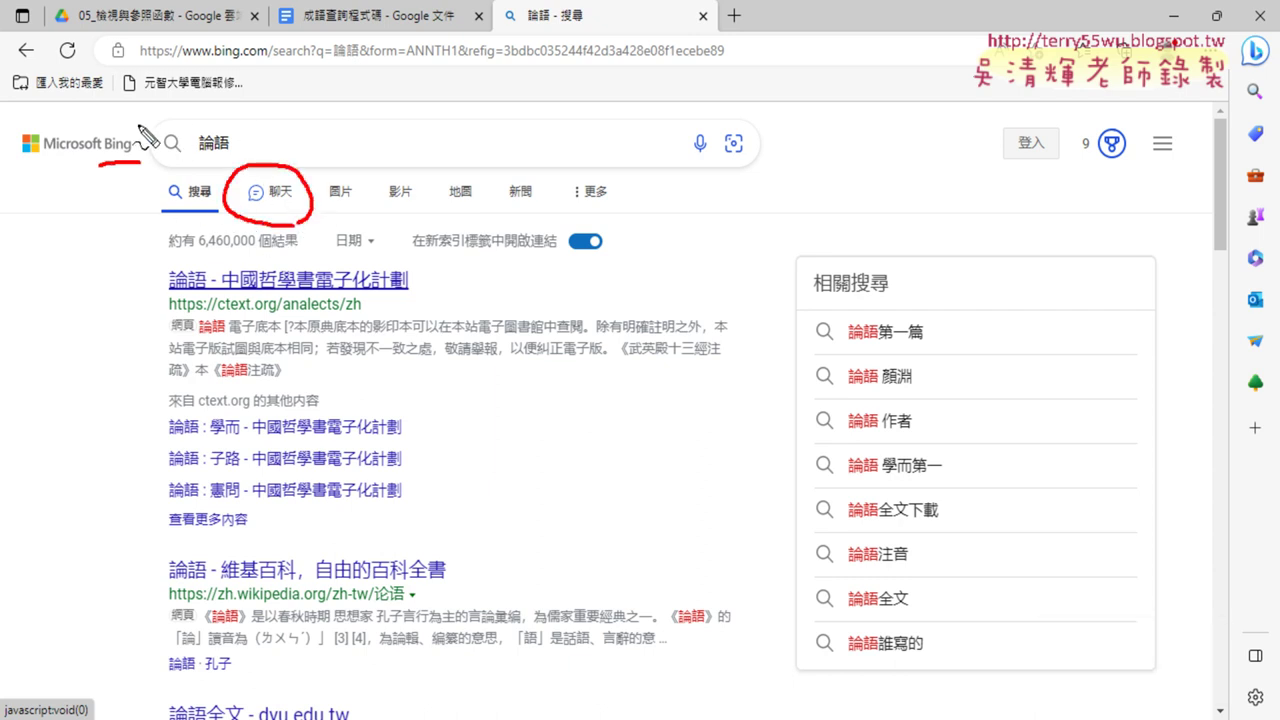
mouse_move(138, 126)
mouse_down()
mouse_move(262, 168)
mouse_move(284, 148)
mouse_up()
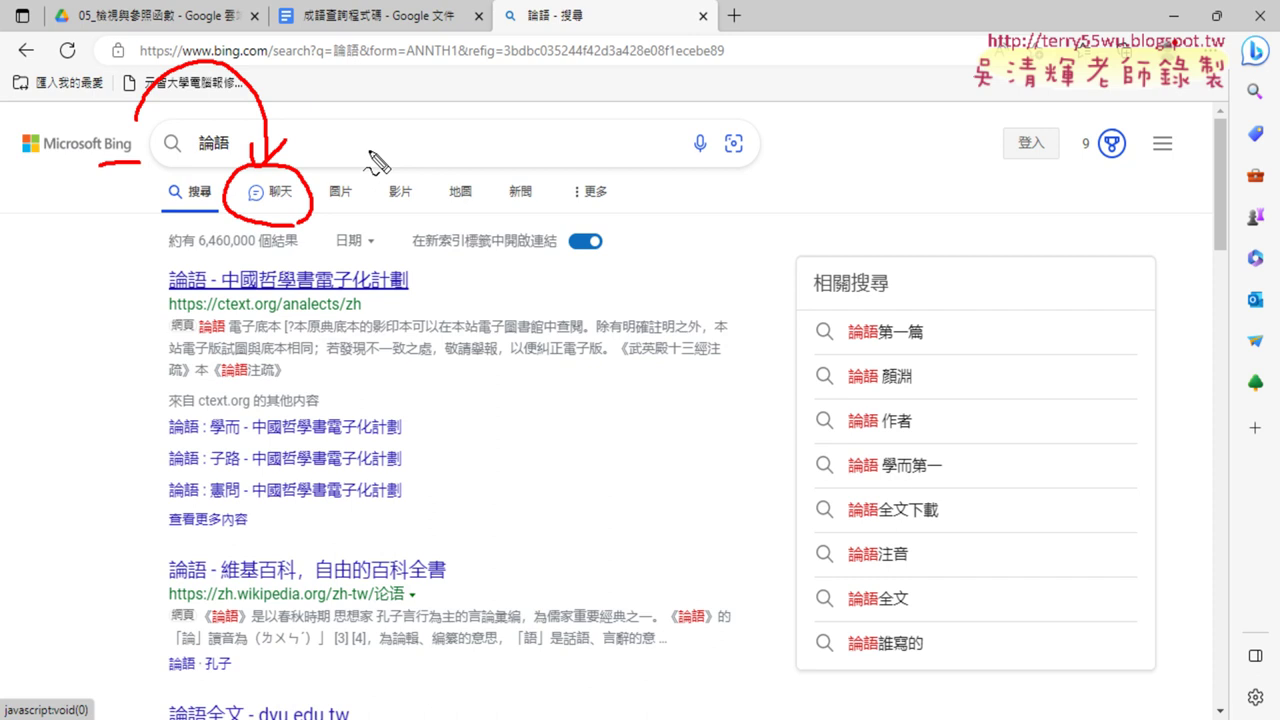
key(Escape)
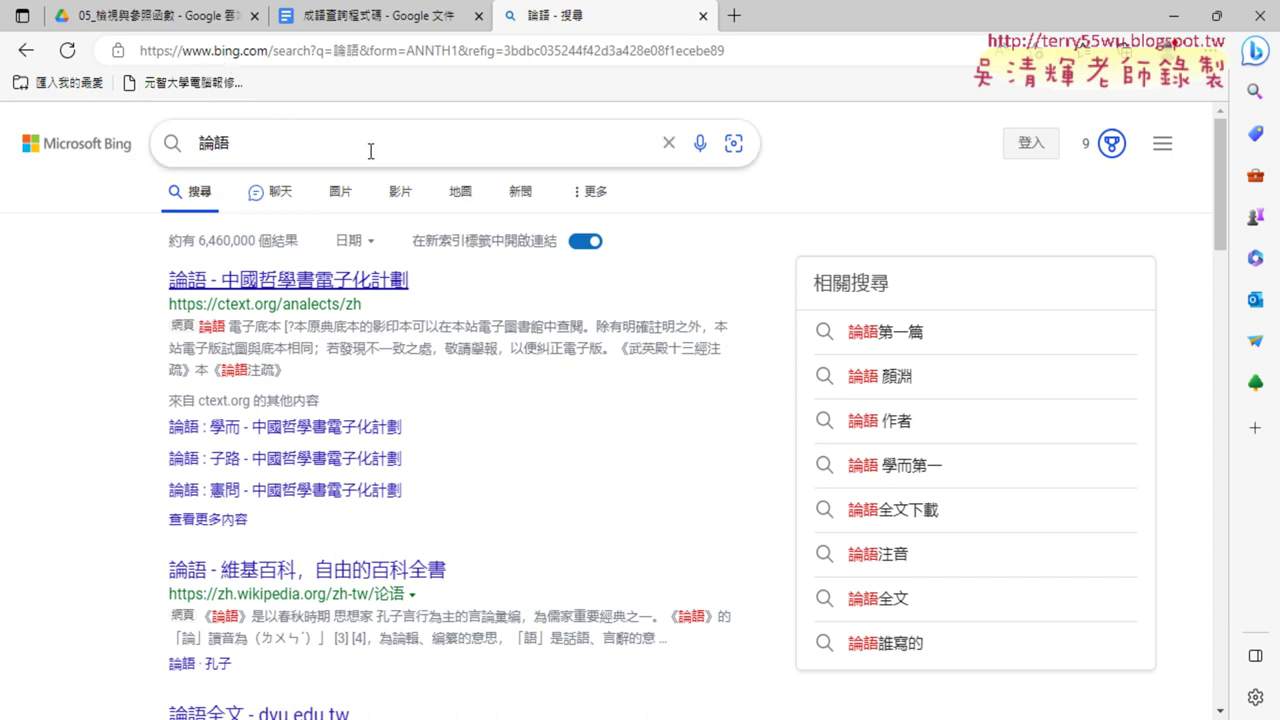
Try Bing's chat mode and start a chat, landing on the Bing AI results page
click(284, 191)
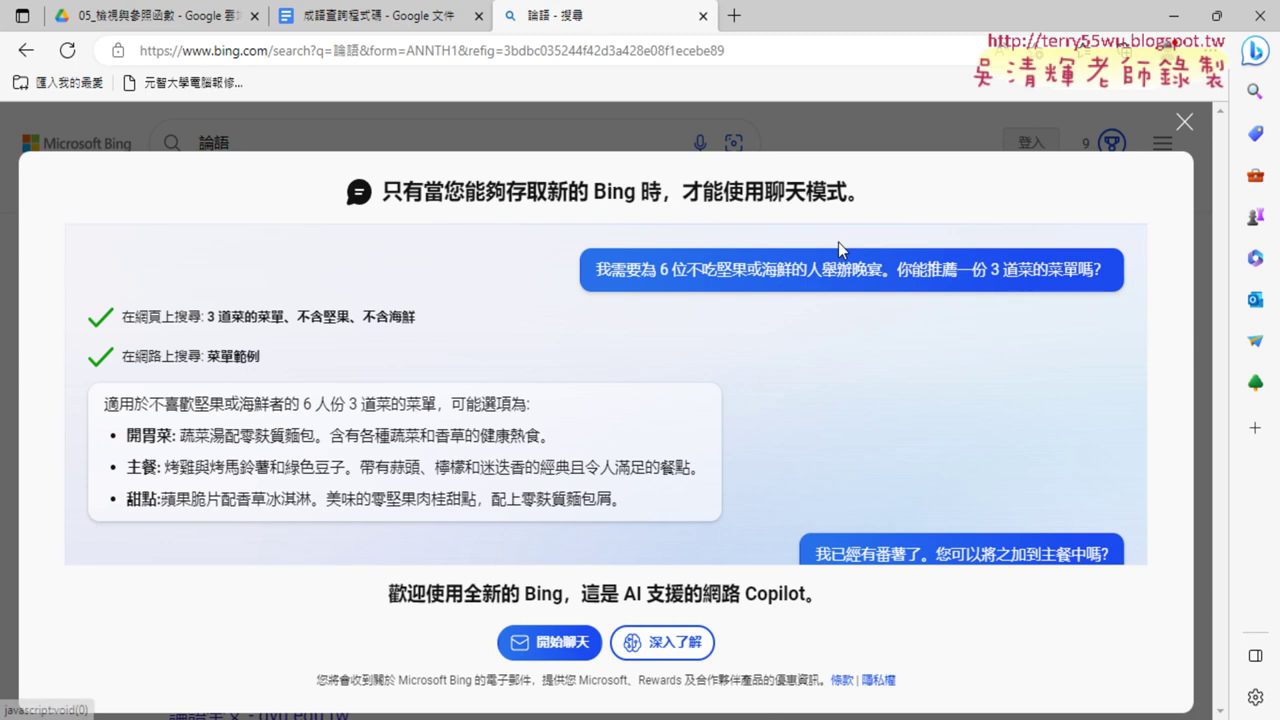
click(558, 646)
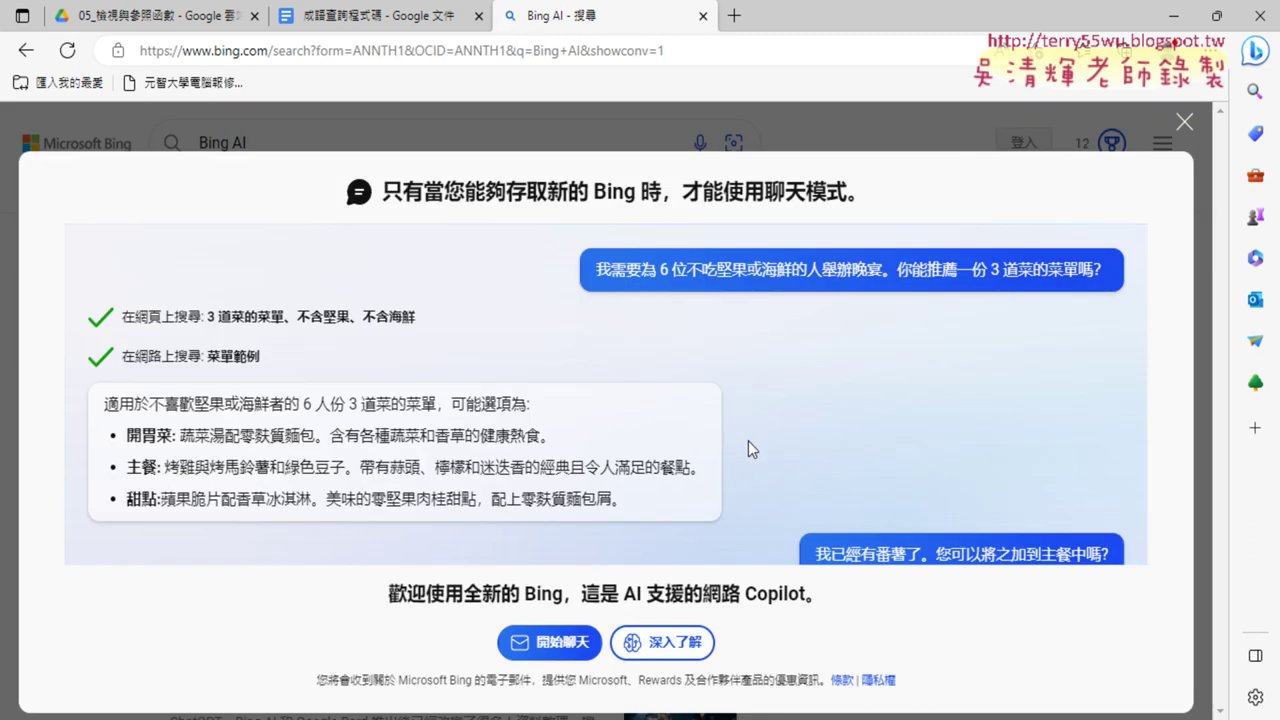
click(563, 645)
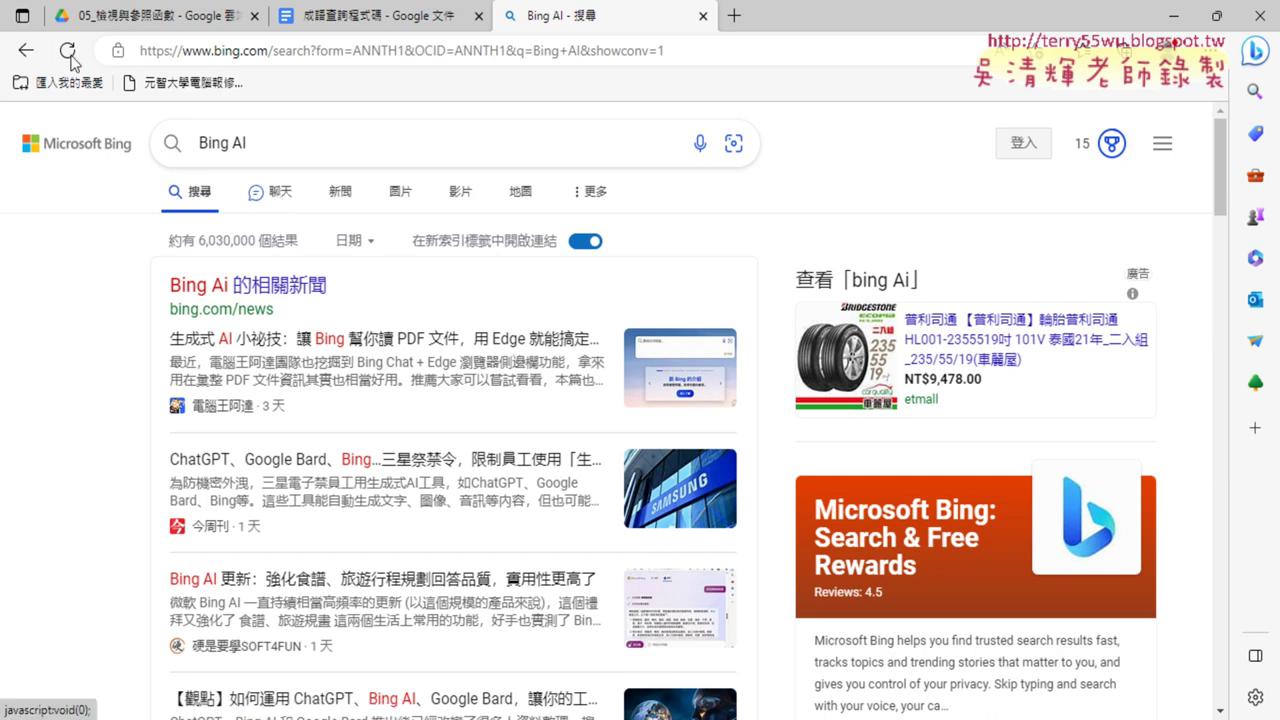
Return to the 論語 results and open the 論語全文 dyu.edu.tw page
click(24, 51)
click(24, 51)
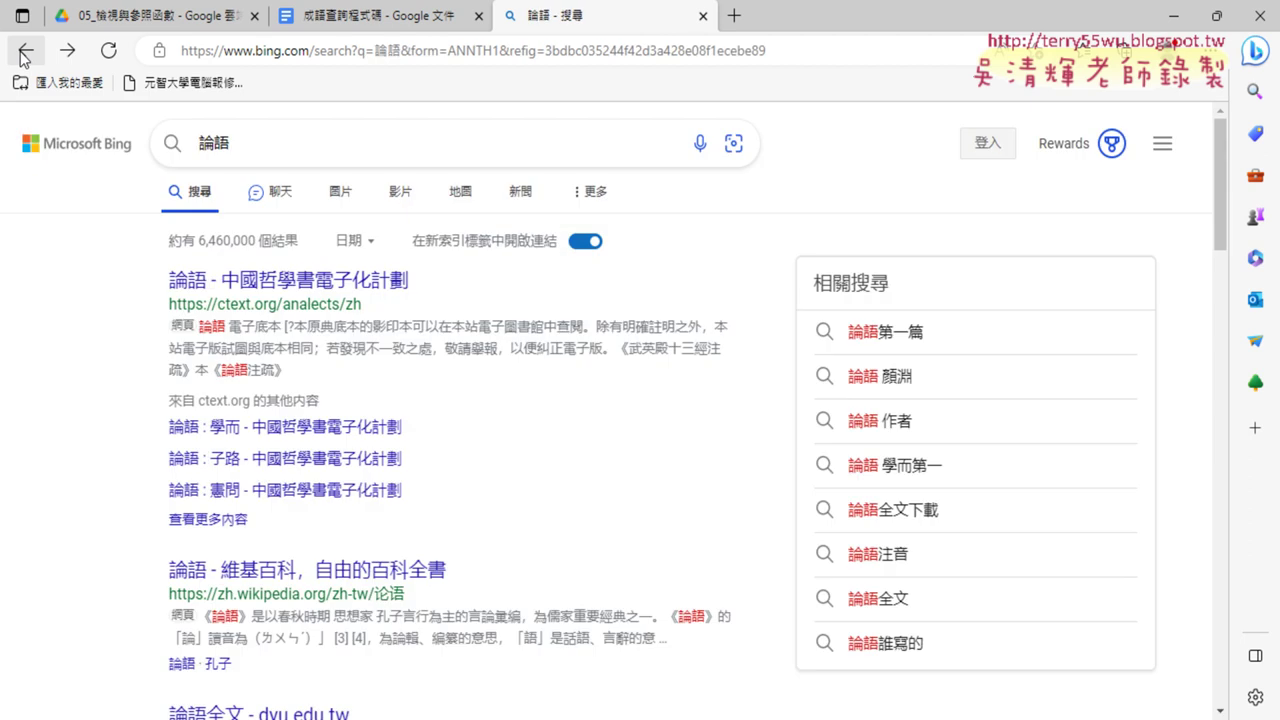
scroll(111, 311, down, 4)
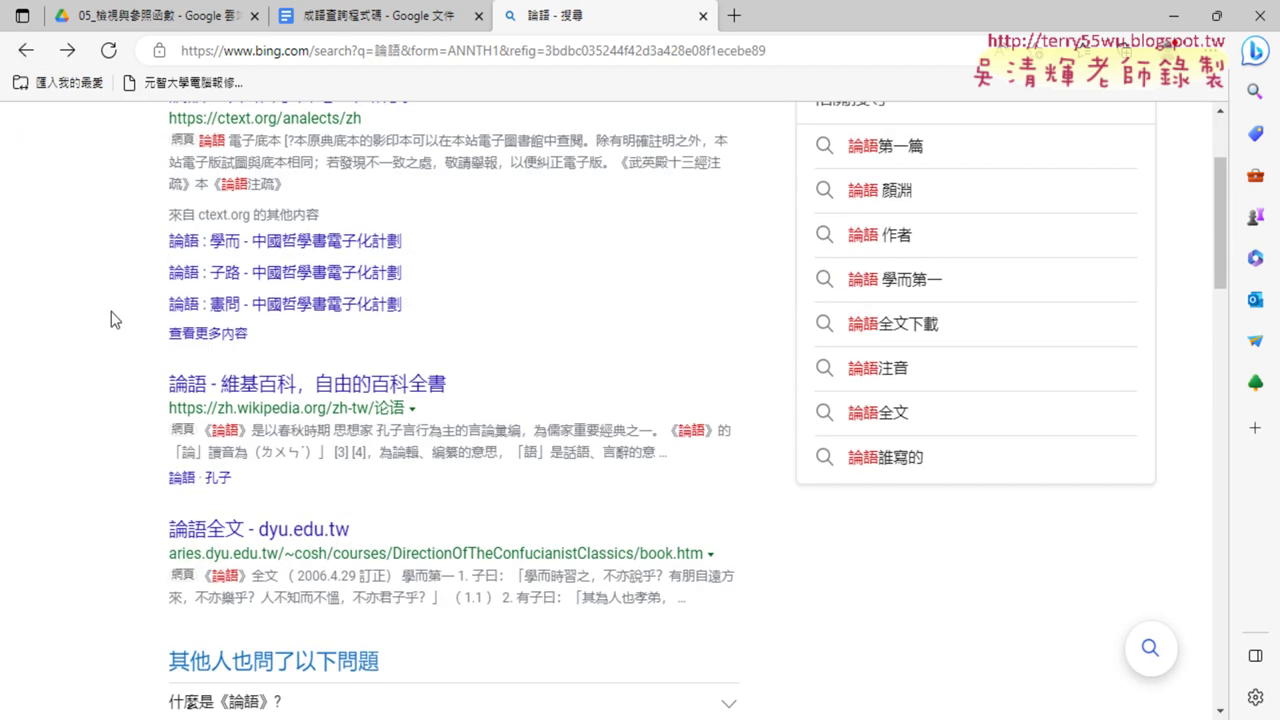
click(280, 345)
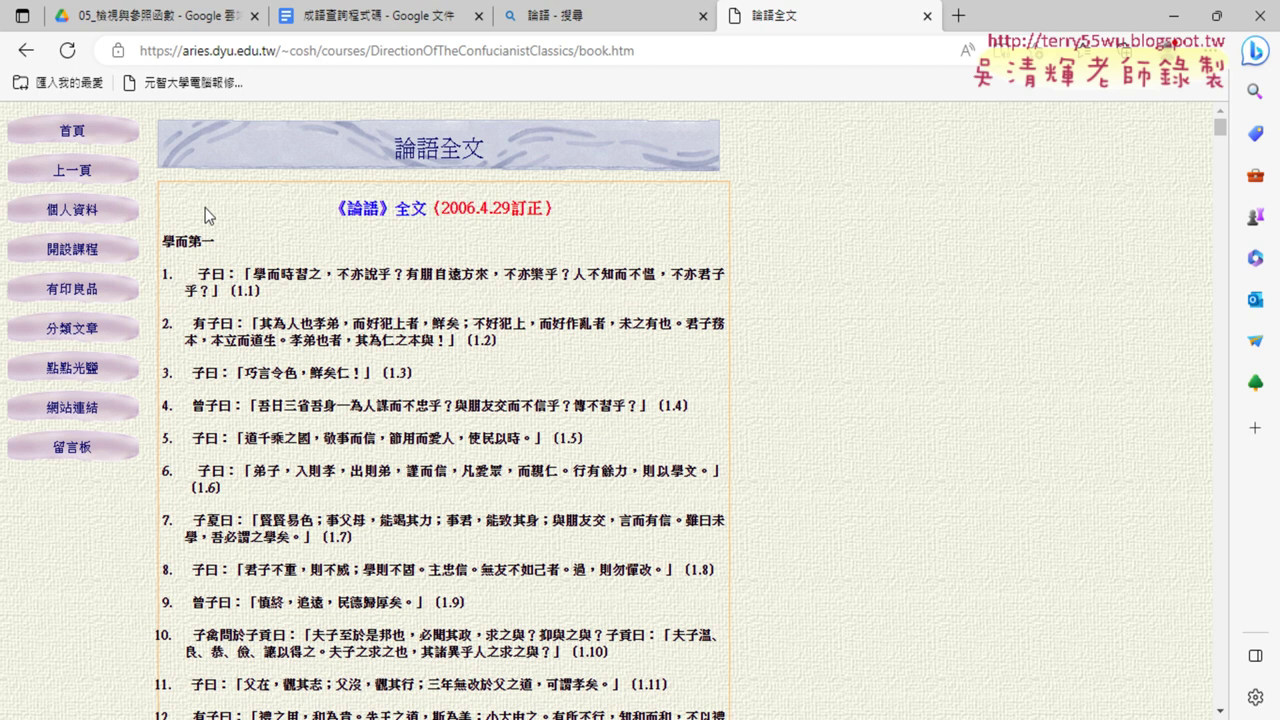
Select the opening 學而 verses, then go back and reopen the 論語全文 page
drag(206, 214, 697, 560)
scroll(506, 407, down, 2)
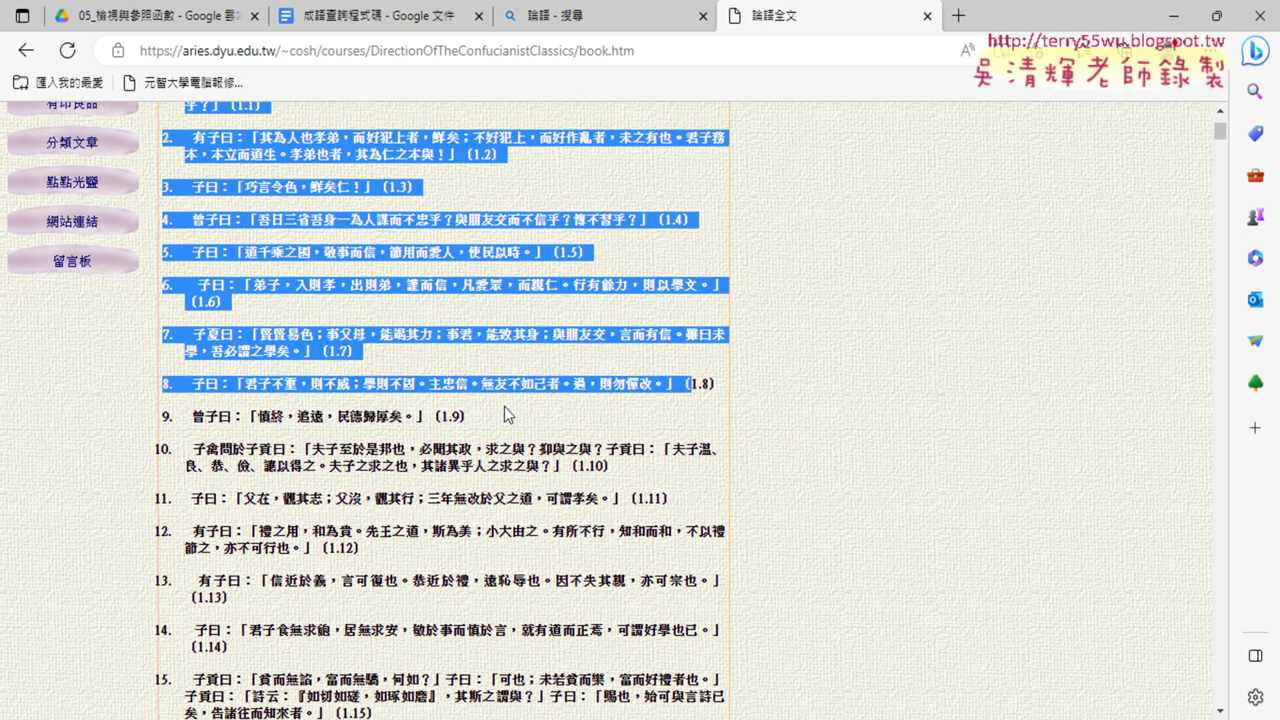
scroll(492, 361, up, 2)
click(20, 54)
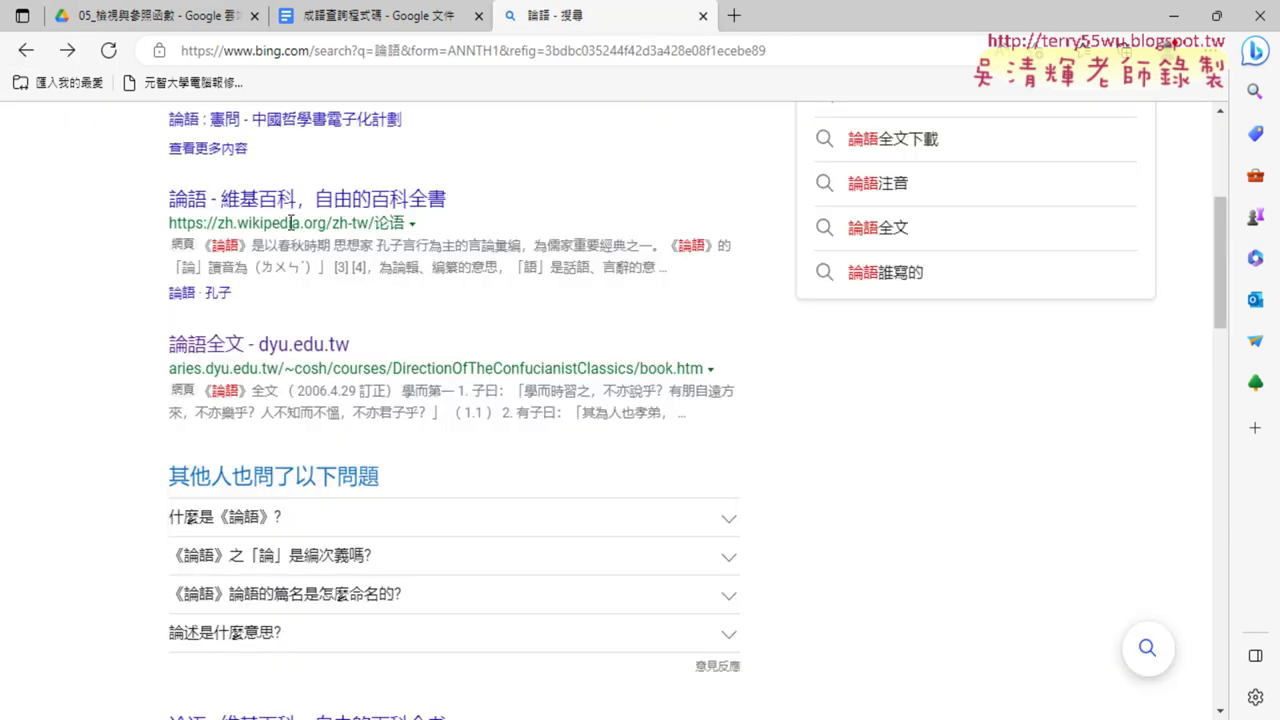
click(270, 347)
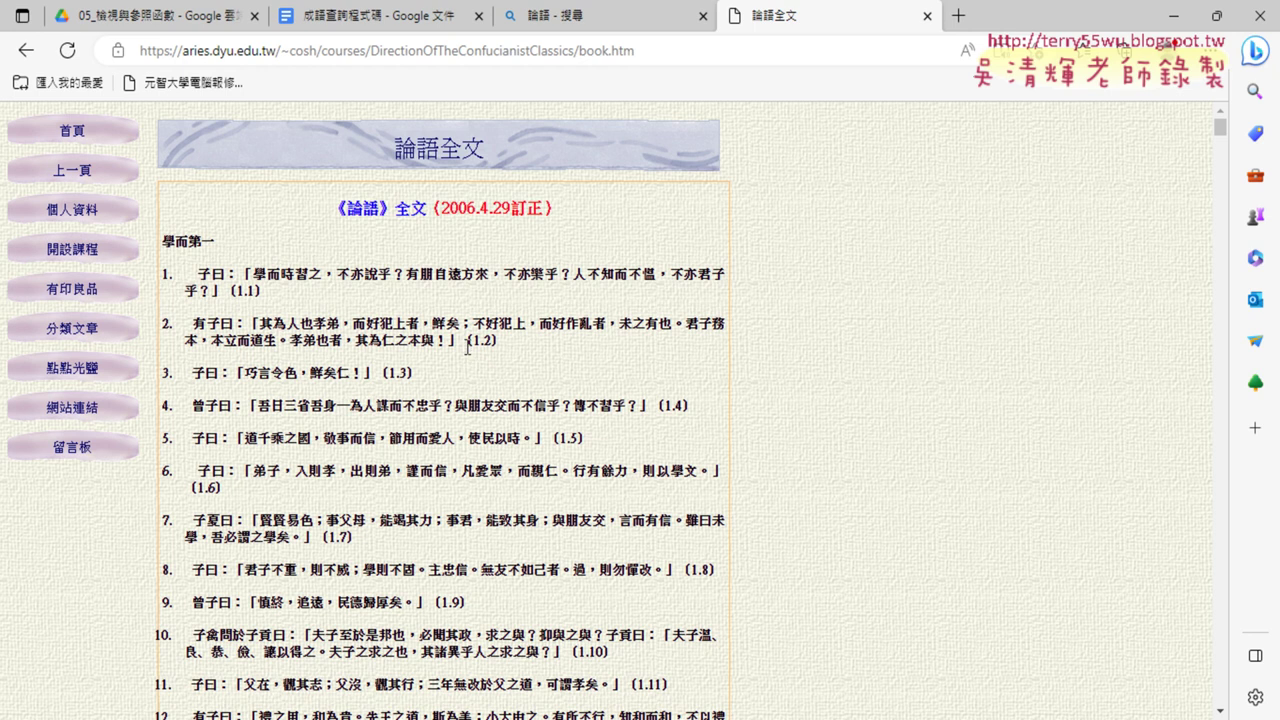
triple_click(348, 208)
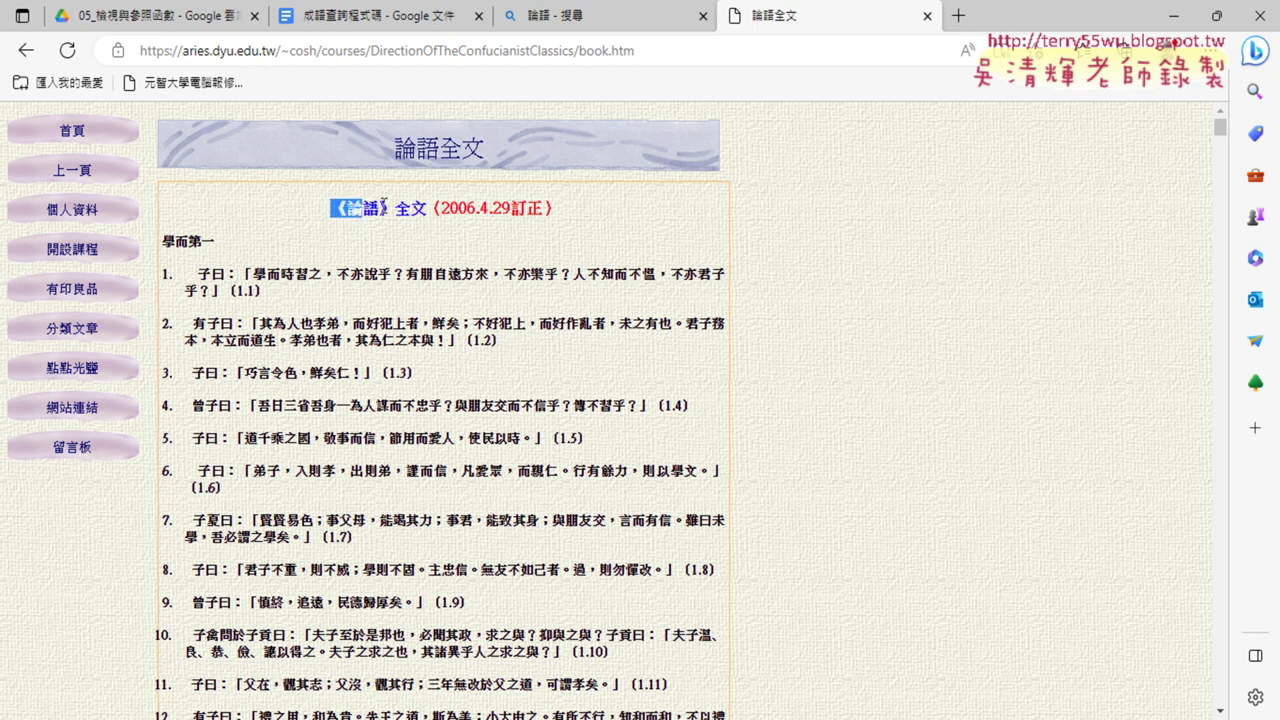
click(348, 307)
mouse_move(163, 240)
mouse_down()
mouse_move(448, 323)
mouse_move(429, 363)
mouse_up()
click(429, 363)
scroll(433, 370, down, 1)
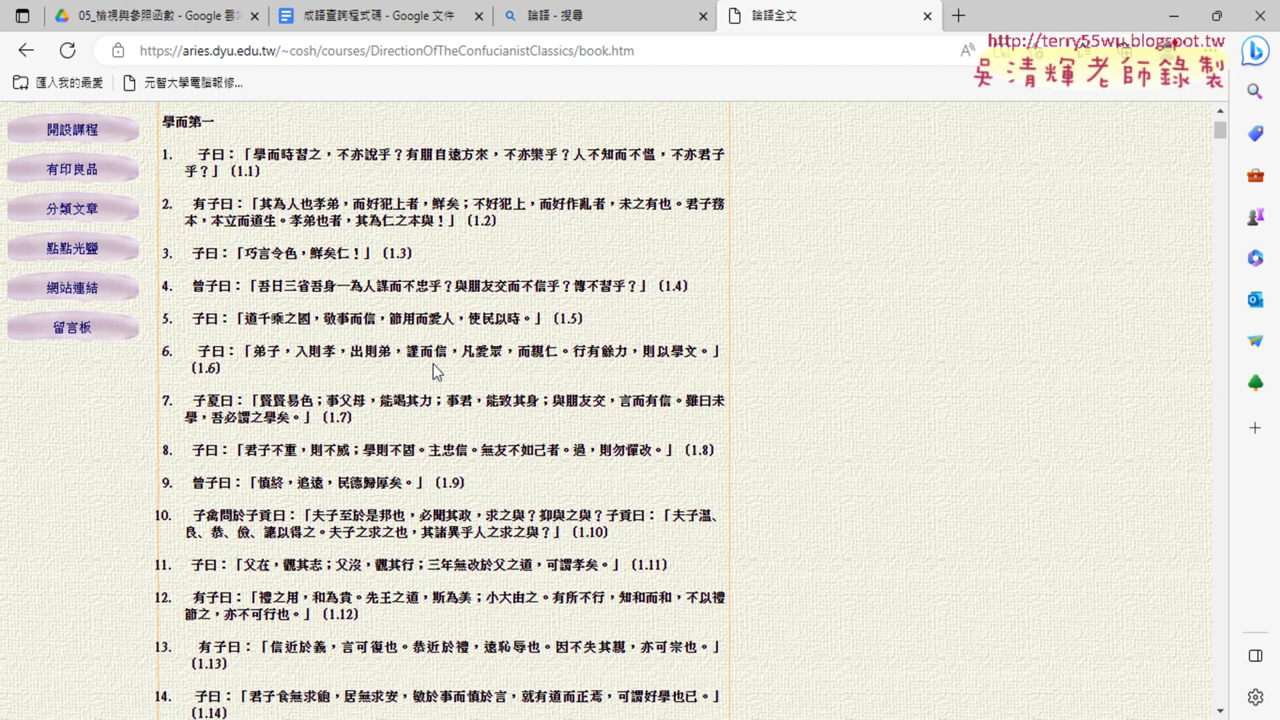
scroll(433, 370, up, 1)
drag(163, 241, 238, 248)
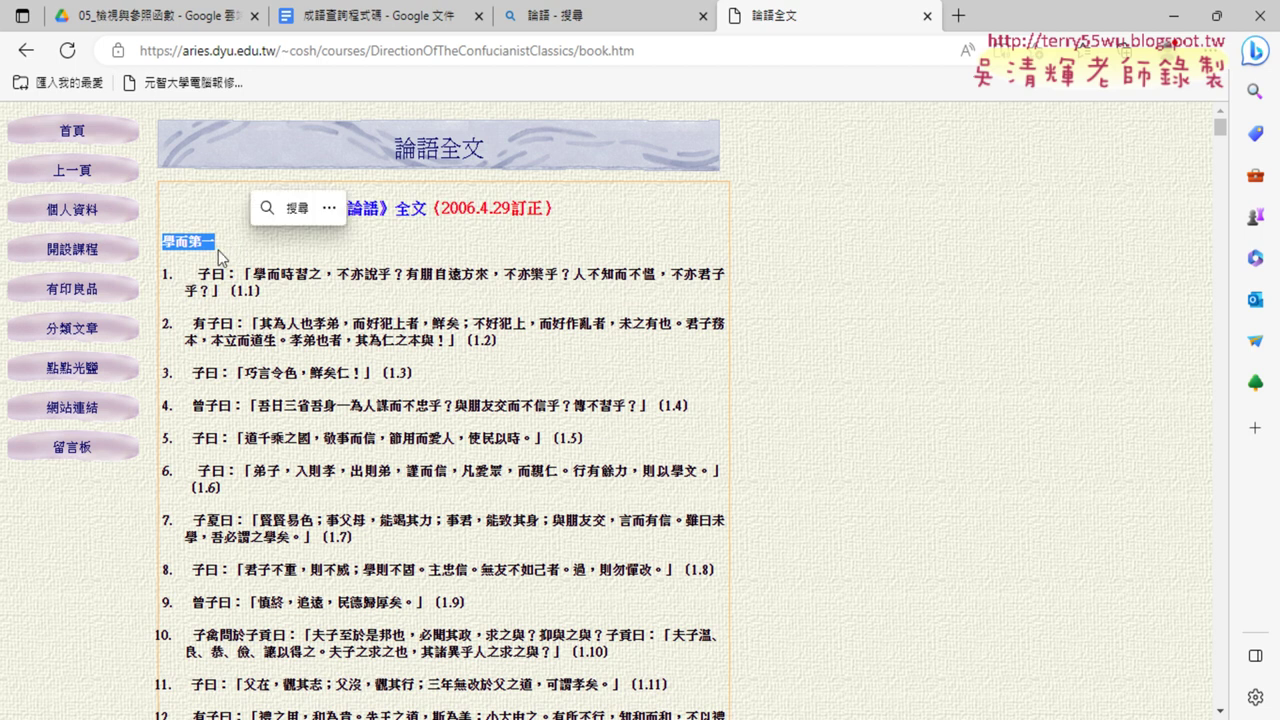
drag(164, 274, 286, 307)
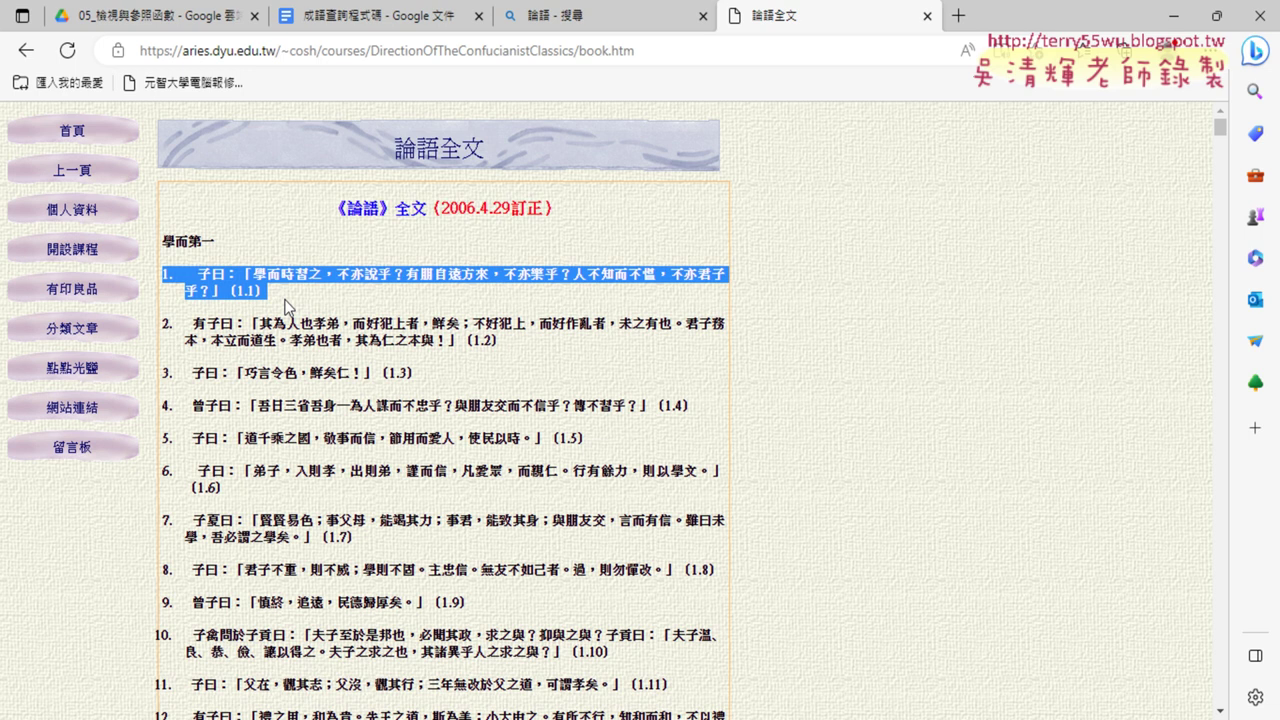
scroll(199, 443, down, 1)
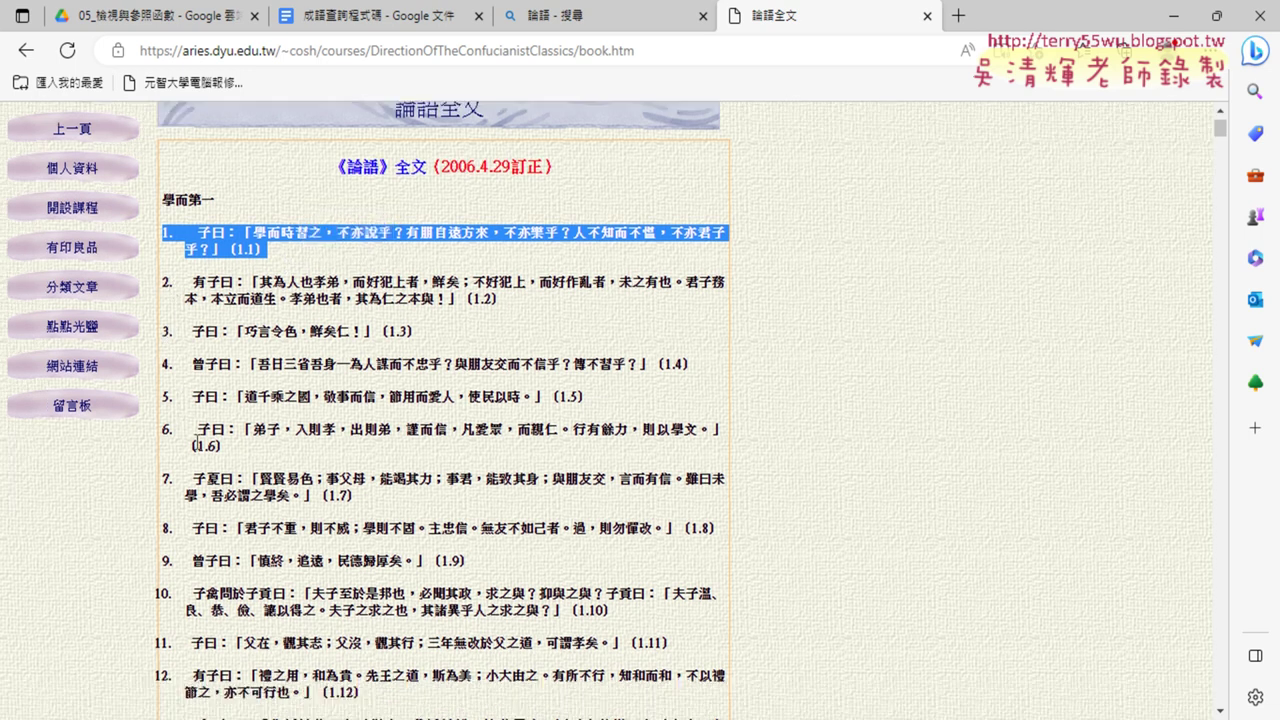
scroll(199, 443, down, 5)
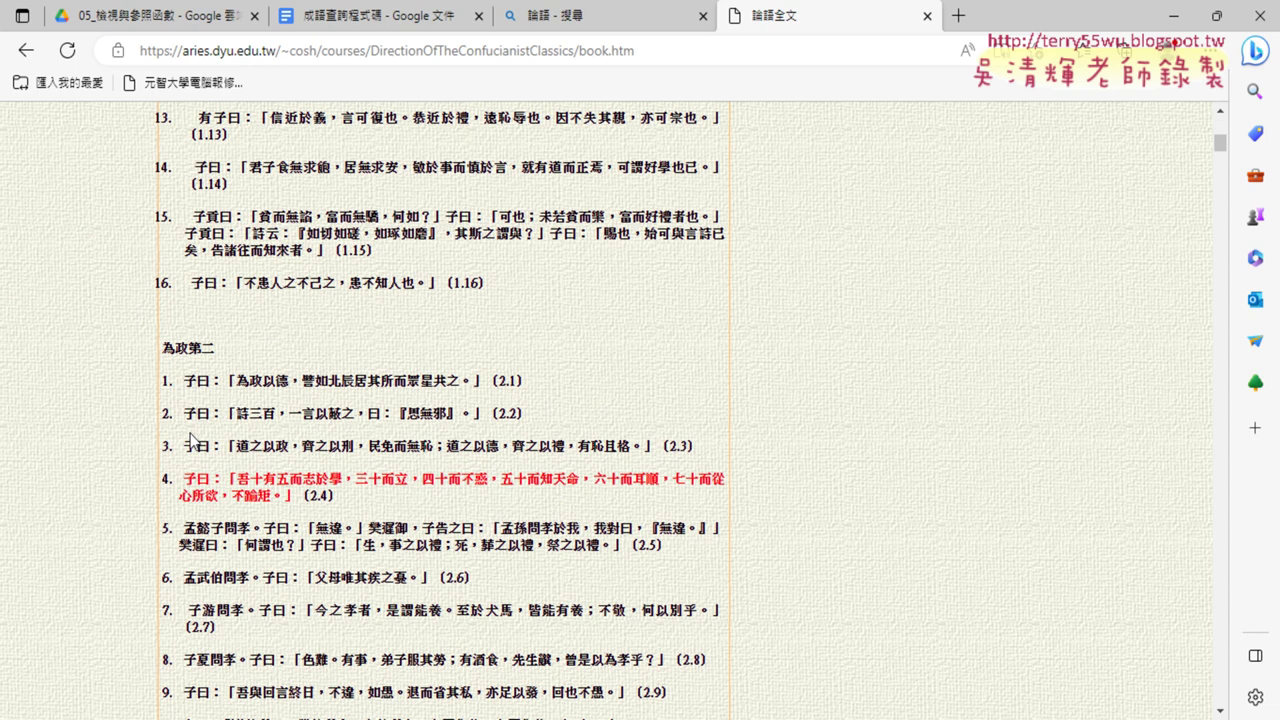
scroll(191, 437, up, 6)
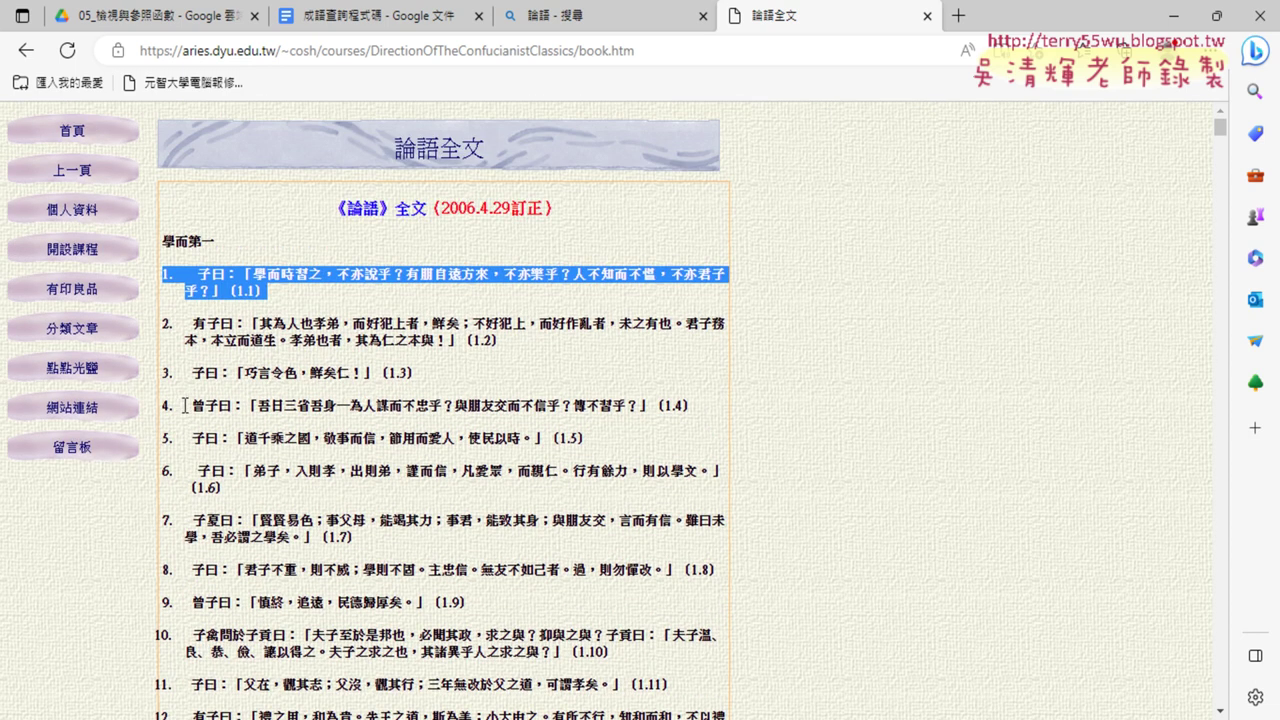
drag(162, 241, 228, 250)
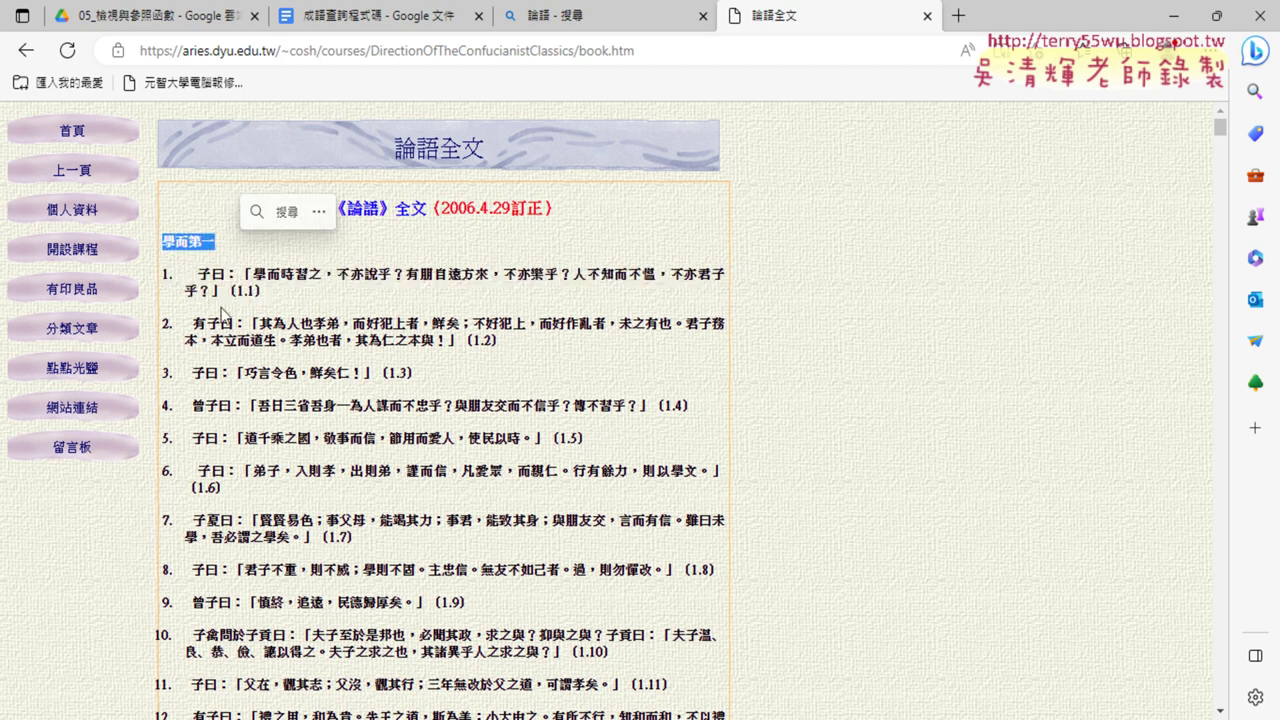
click(170, 246)
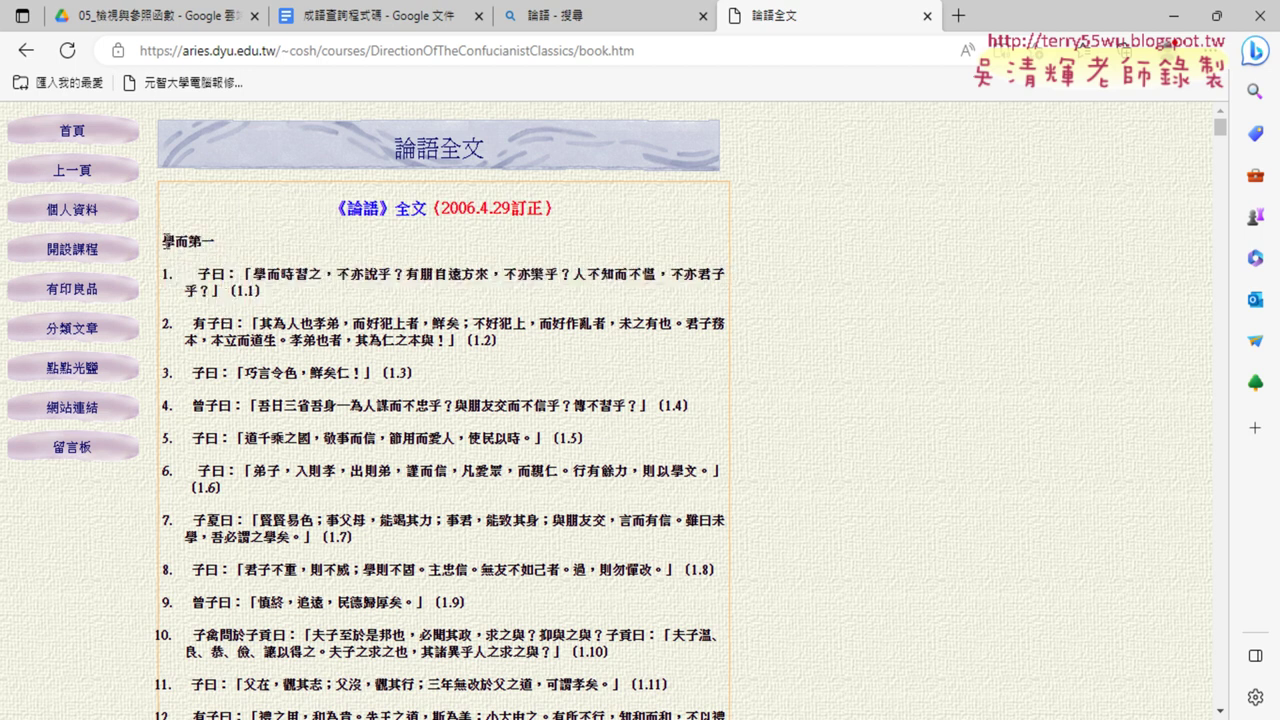
drag(162, 243, 219, 243)
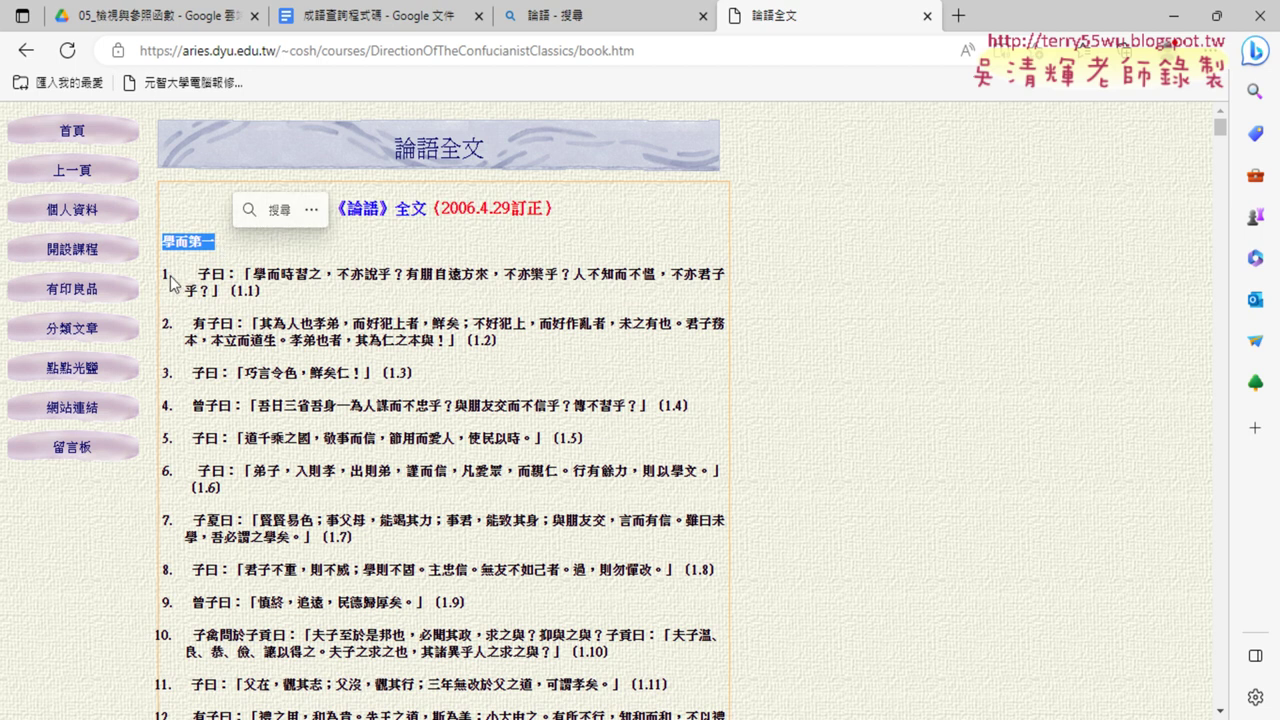
drag(162, 273, 176, 273)
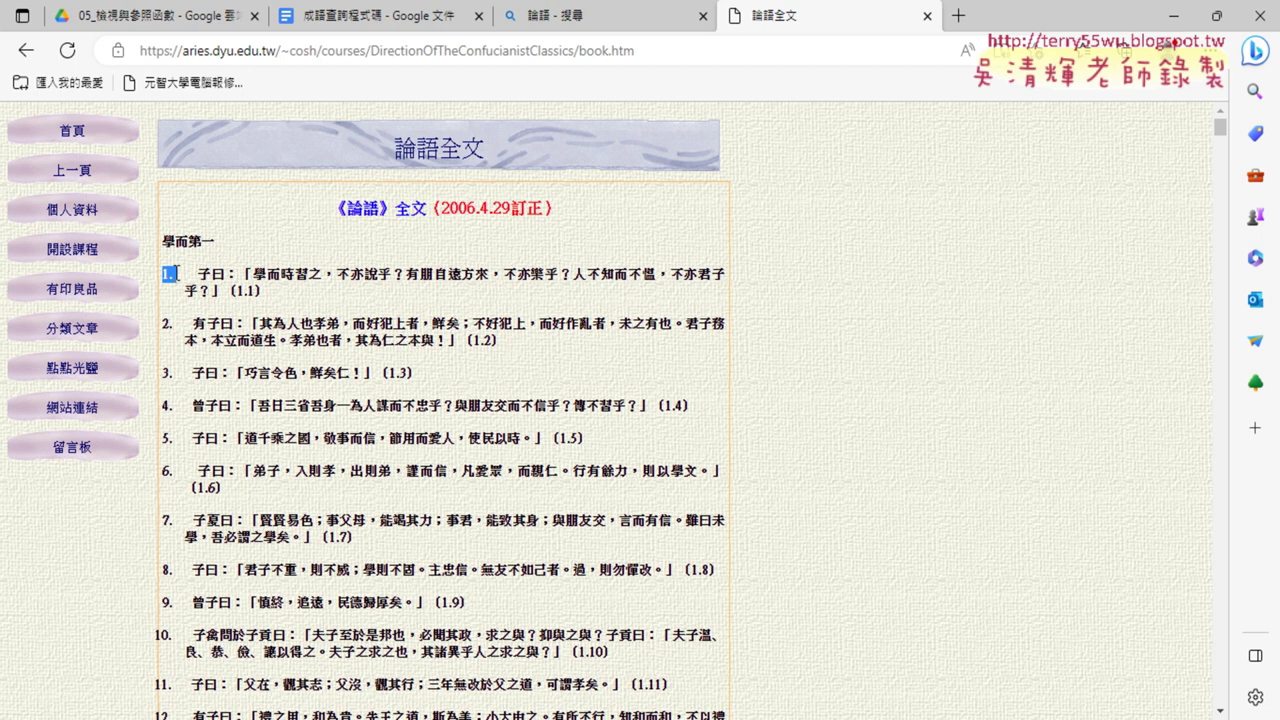
drag(193, 273, 267, 291)
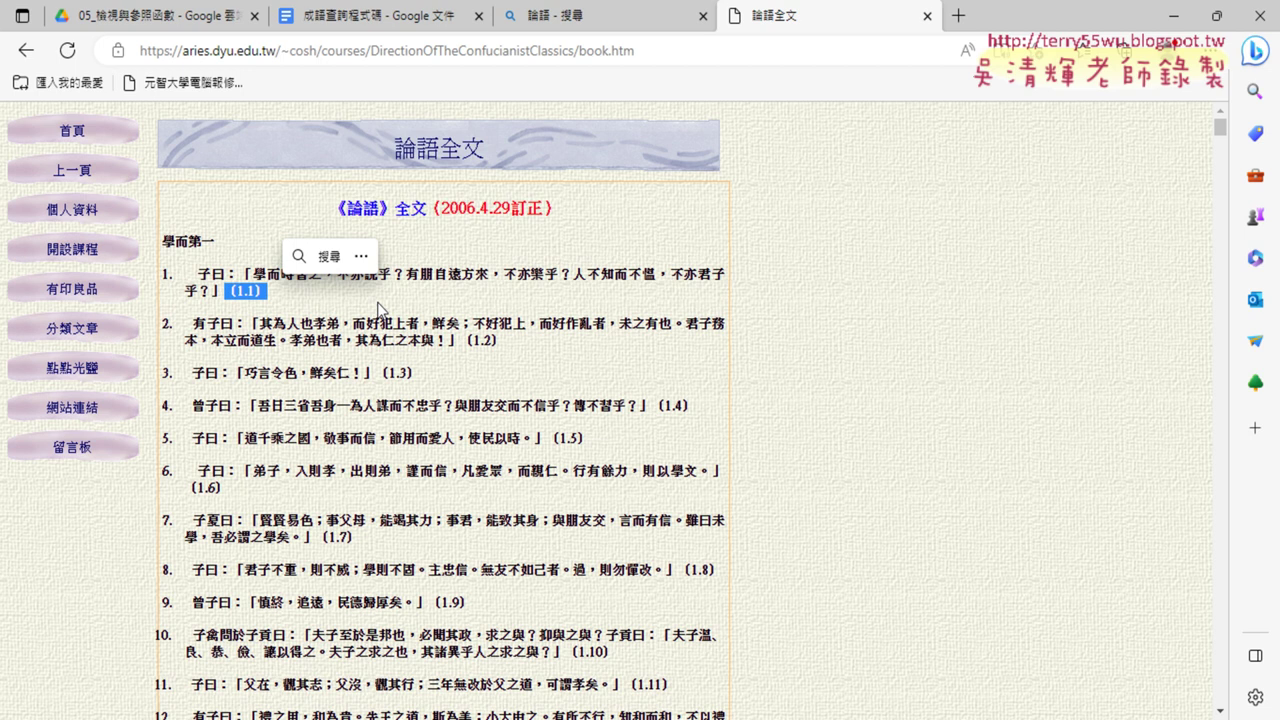
drag(236, 291, 262, 291)
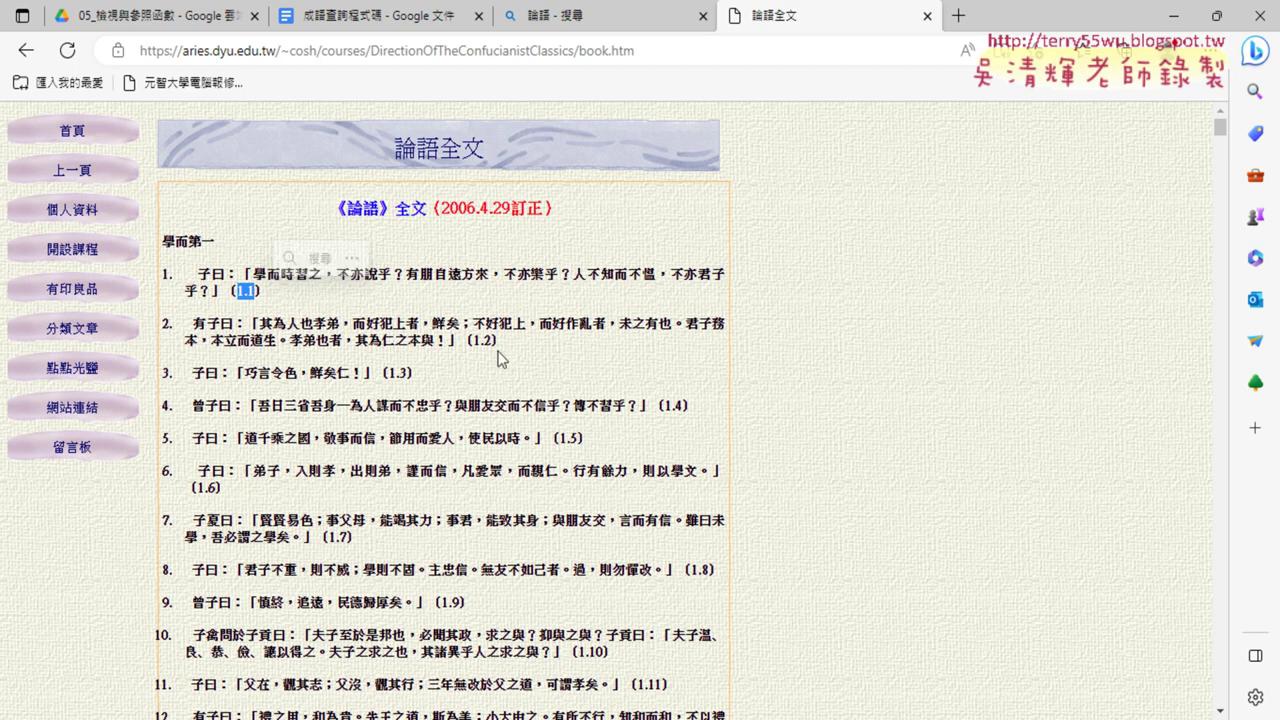
drag(474, 341, 496, 341)
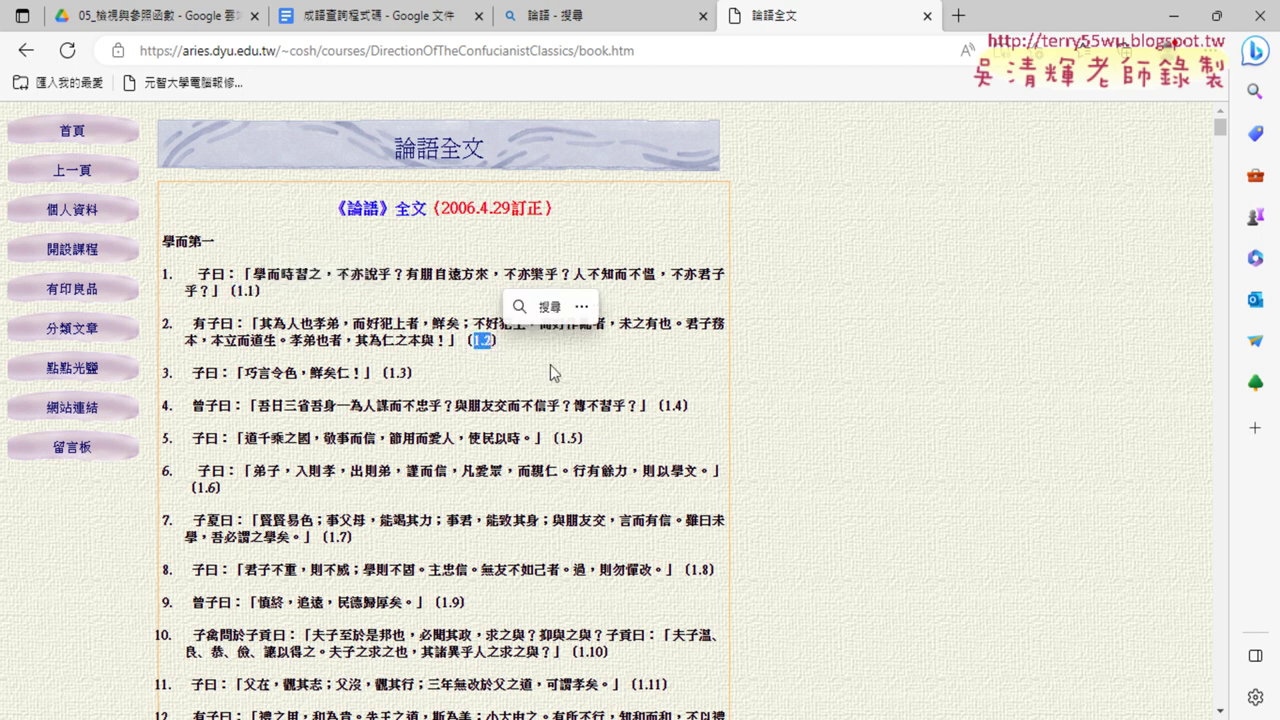
drag(184, 274, 159, 278)
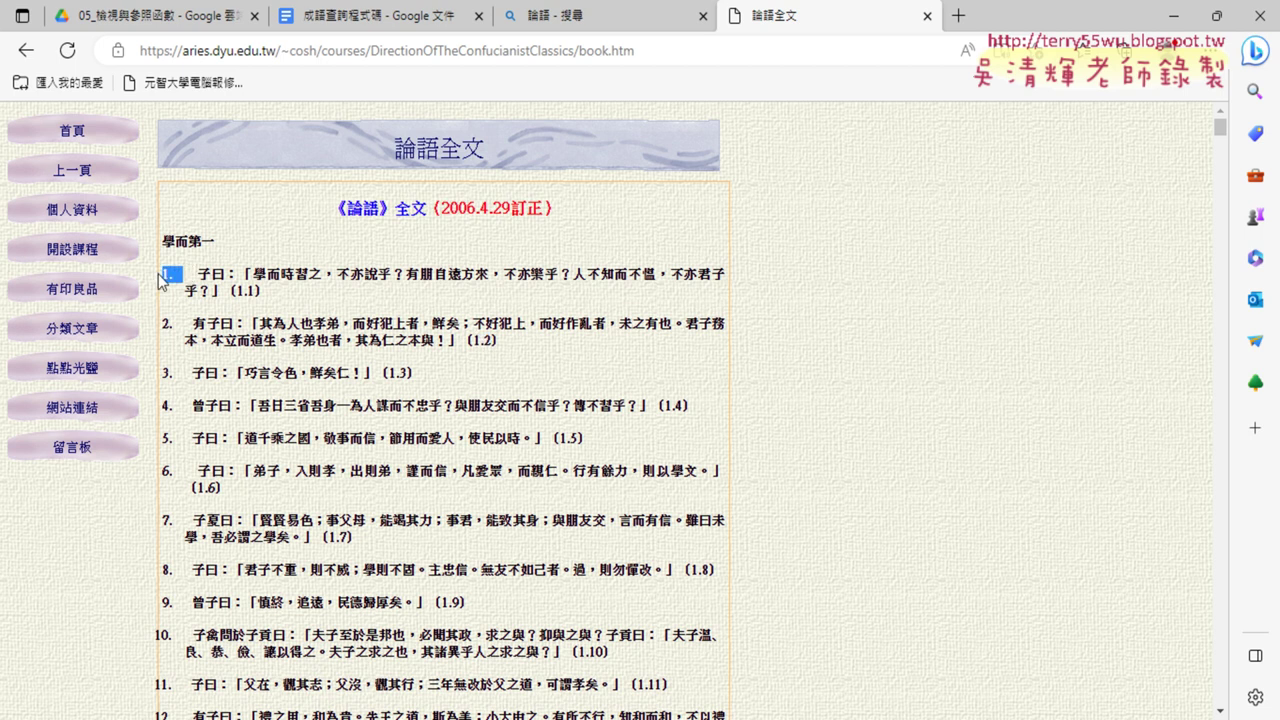
drag(237, 291, 258, 291)
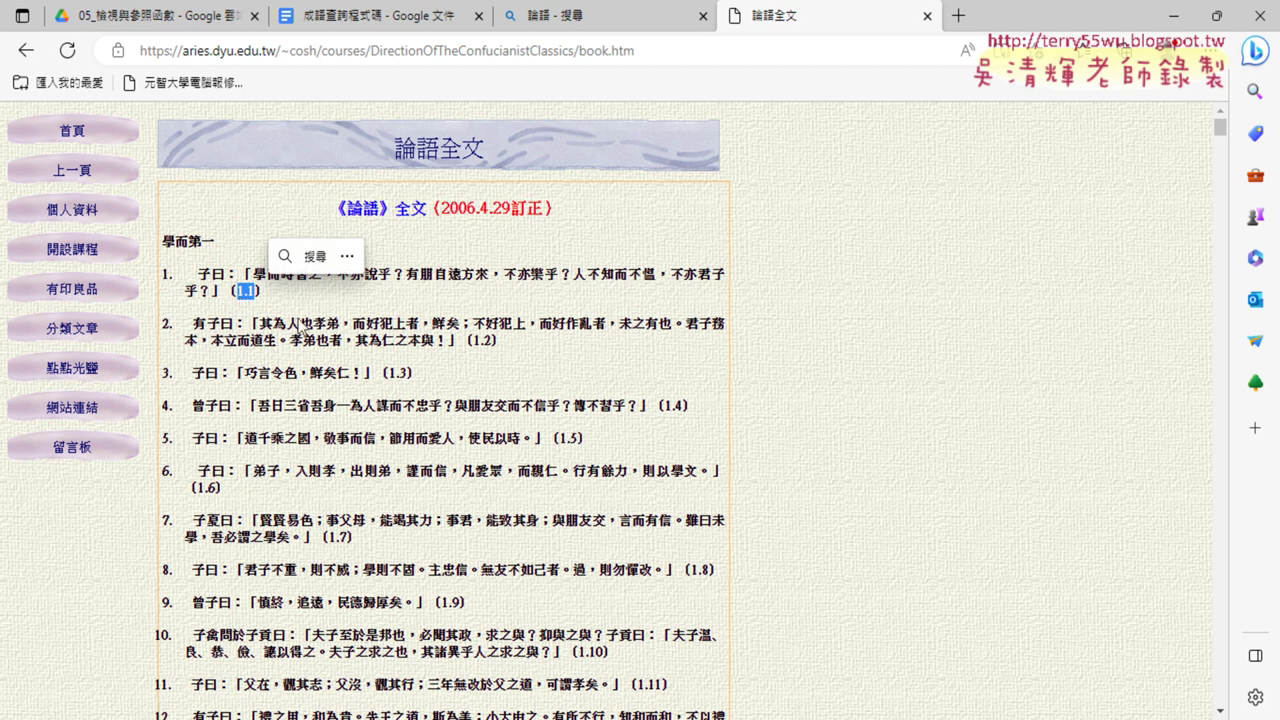
Scroll down the 論語全文 page and select the text up to the 為政第二 heading
scroll(579, 381, down, 3)
scroll(579, 381, down, 3)
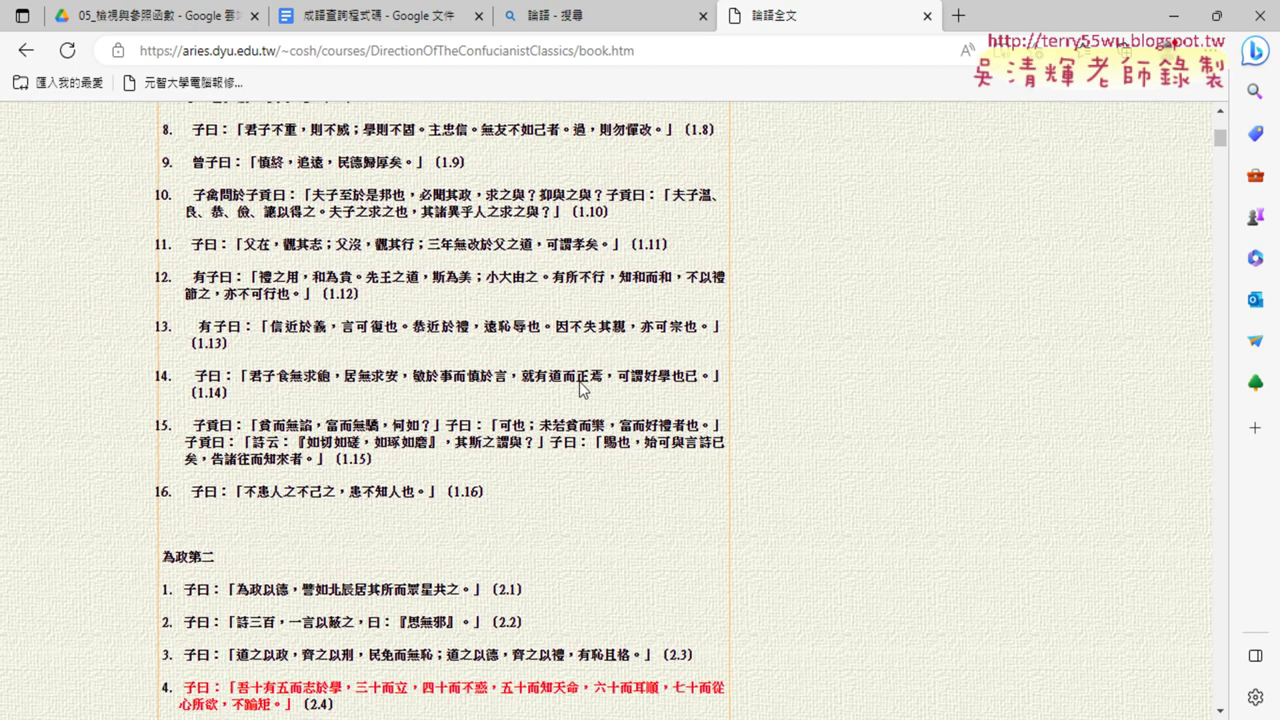
scroll(579, 381, down, 3)
scroll(579, 381, down, 1)
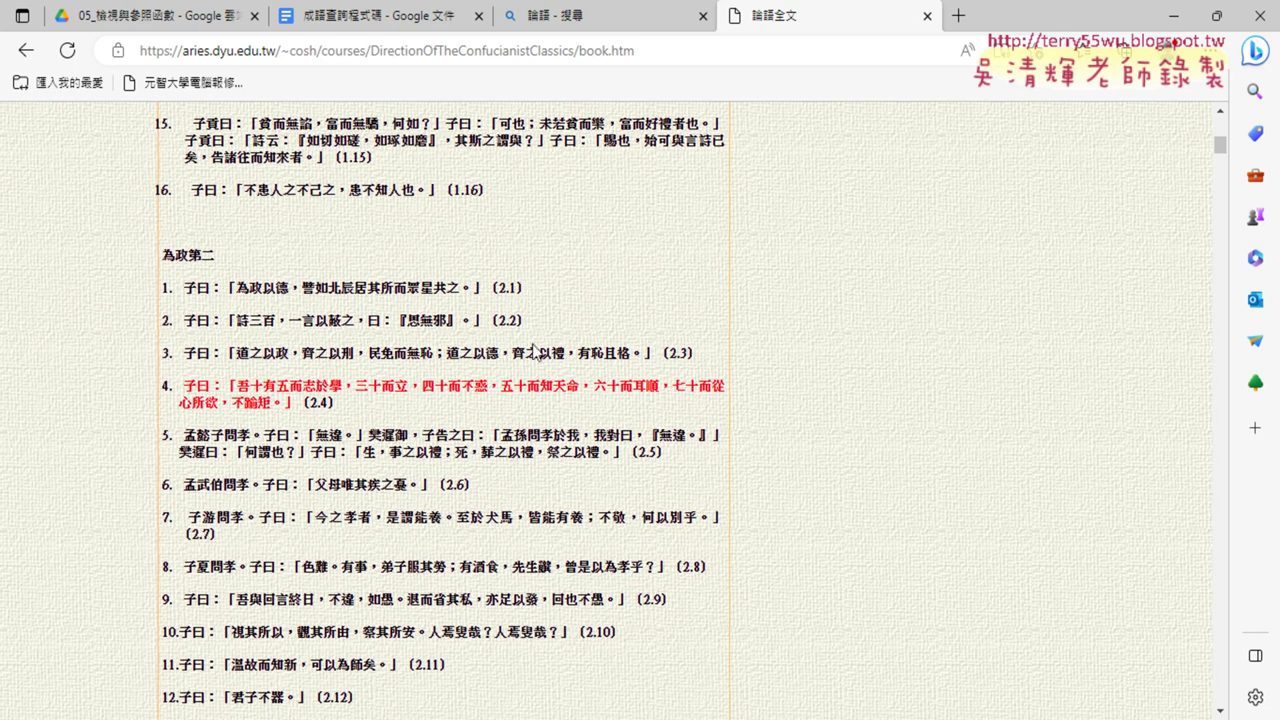
scroll(674, 385, down, 1)
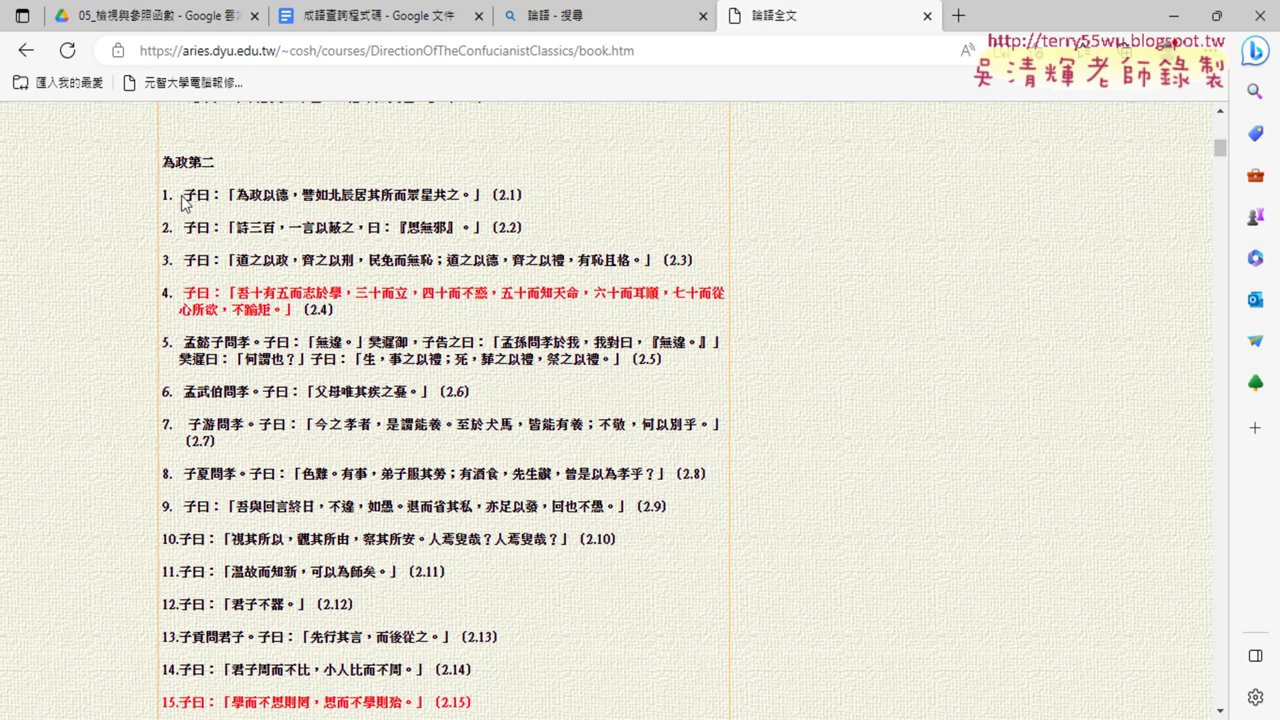
mouse_move(163, 152)
mouse_down()
mouse_move(472, 210)
mouse_move(518, 197)
mouse_up()
Scroll further through the Analects, selecting a block of text and then clearing it
scroll(280, 260, down, 5)
scroll(295, 268, down, 2)
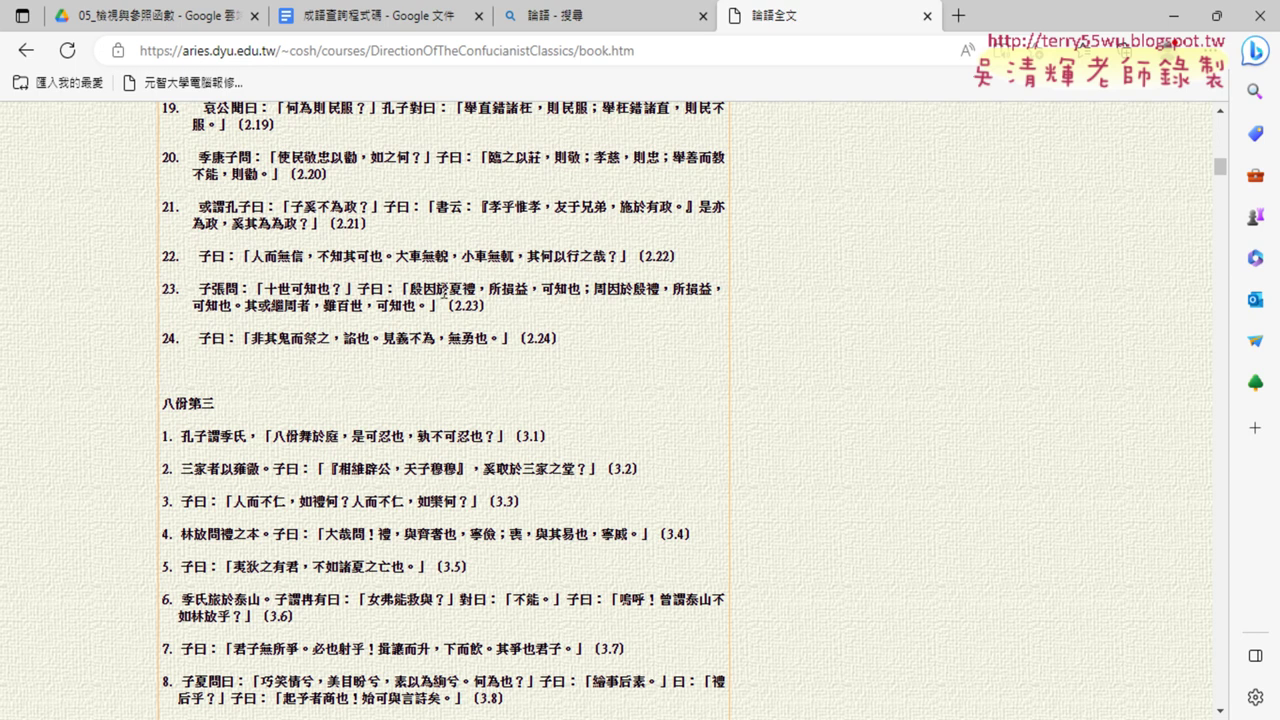
scroll(276, 295, down, 2)
scroll(276, 295, down, 4)
scroll(276, 295, down, 5)
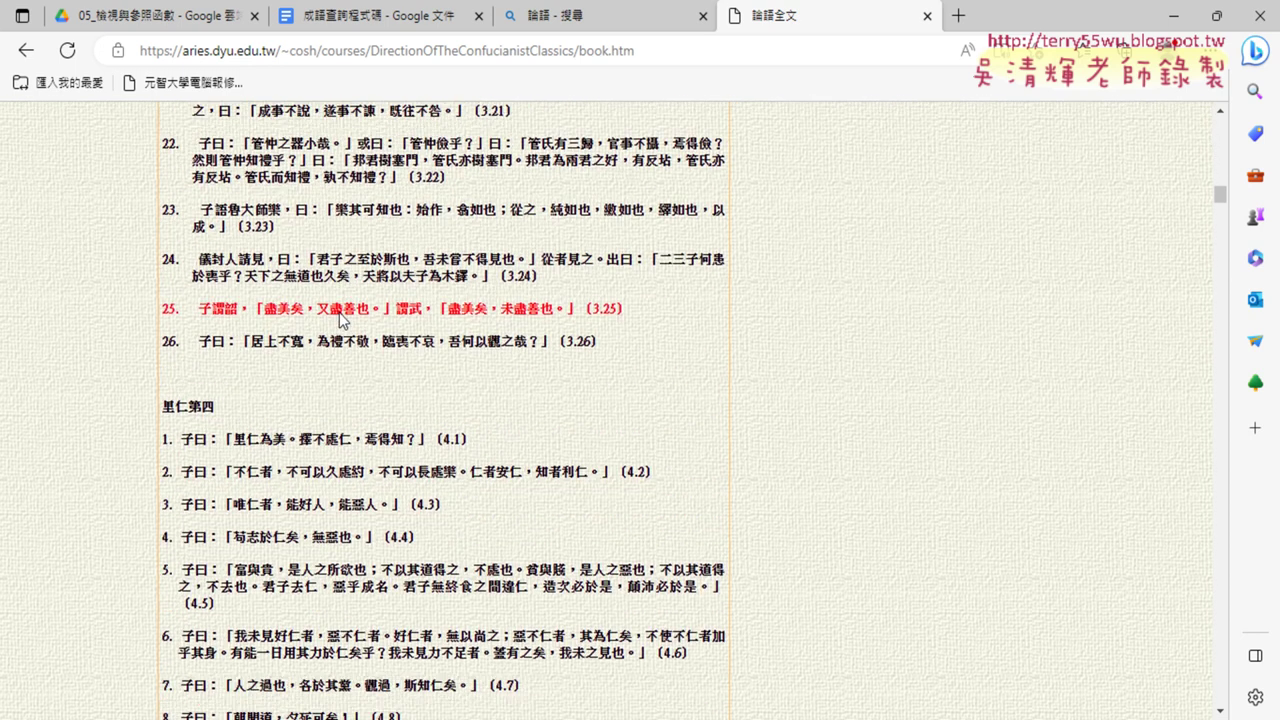
scroll(339, 312, down, 4)
scroll(339, 312, down, 3)
scroll(340, 316, down, 5)
scroll(340, 316, down, 1)
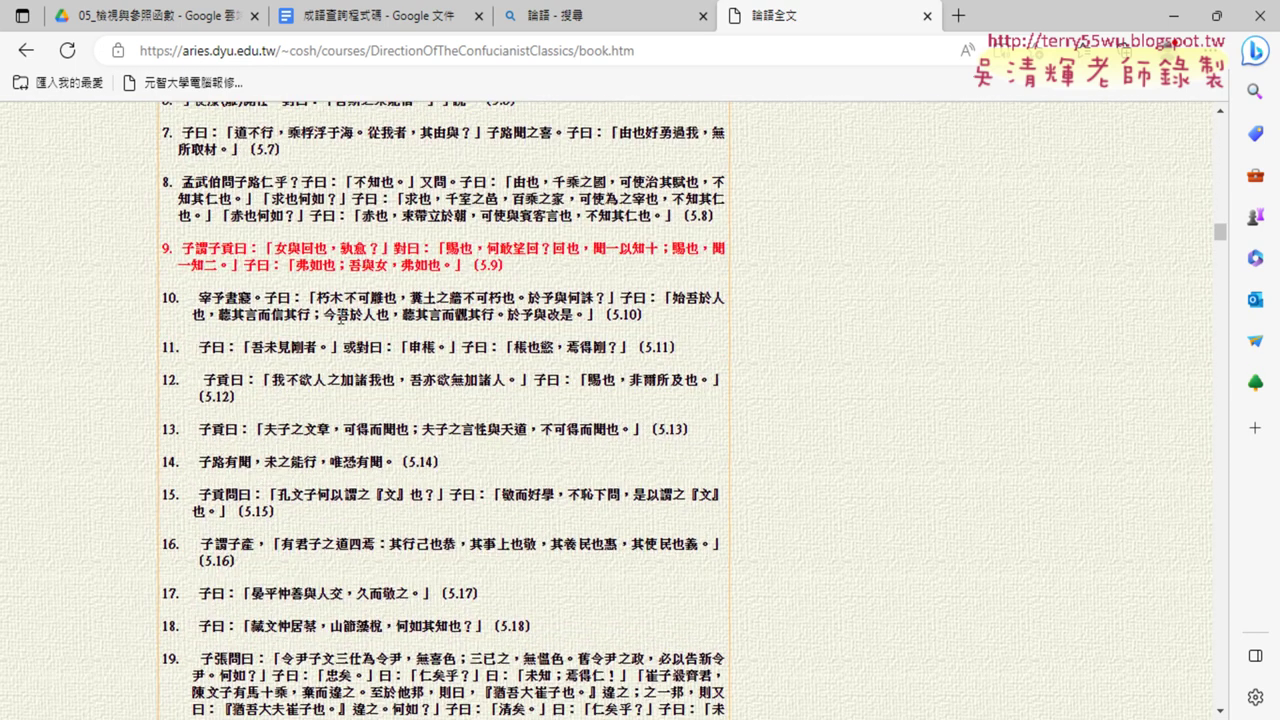
scroll(340, 320, down, 5)
scroll(340, 320, down, 3)
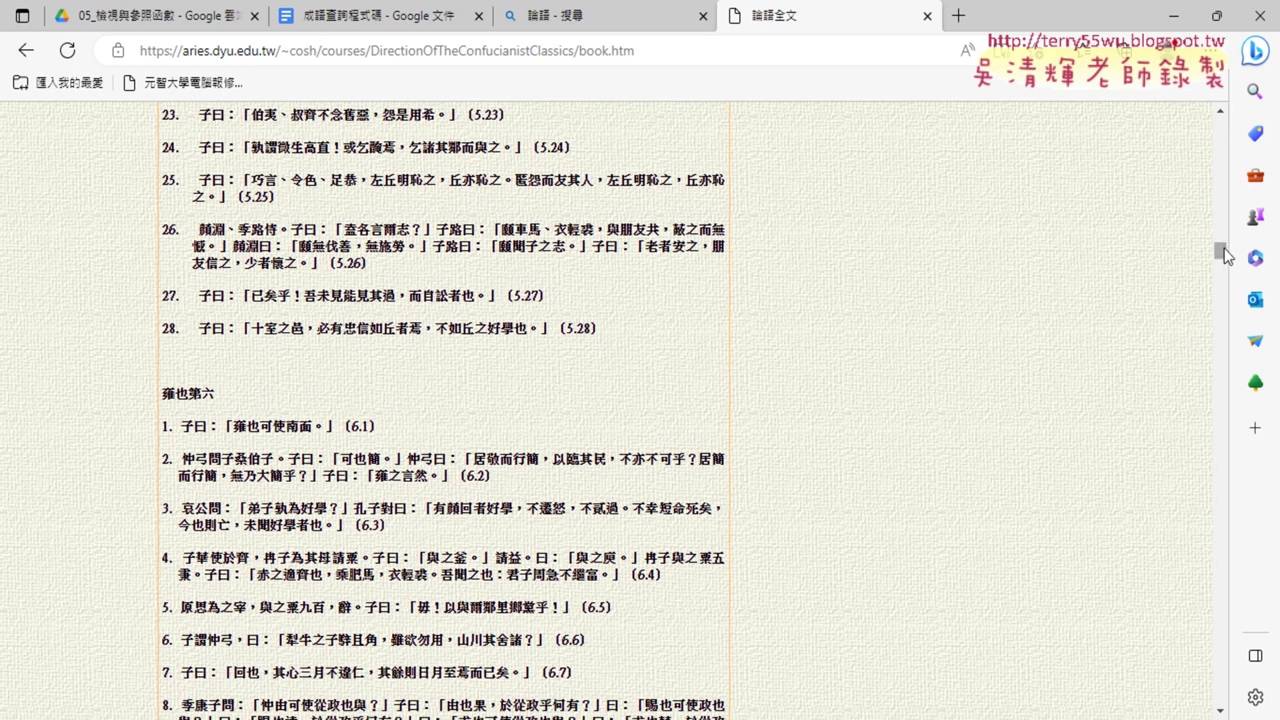
drag(1220, 250, 1222, 124)
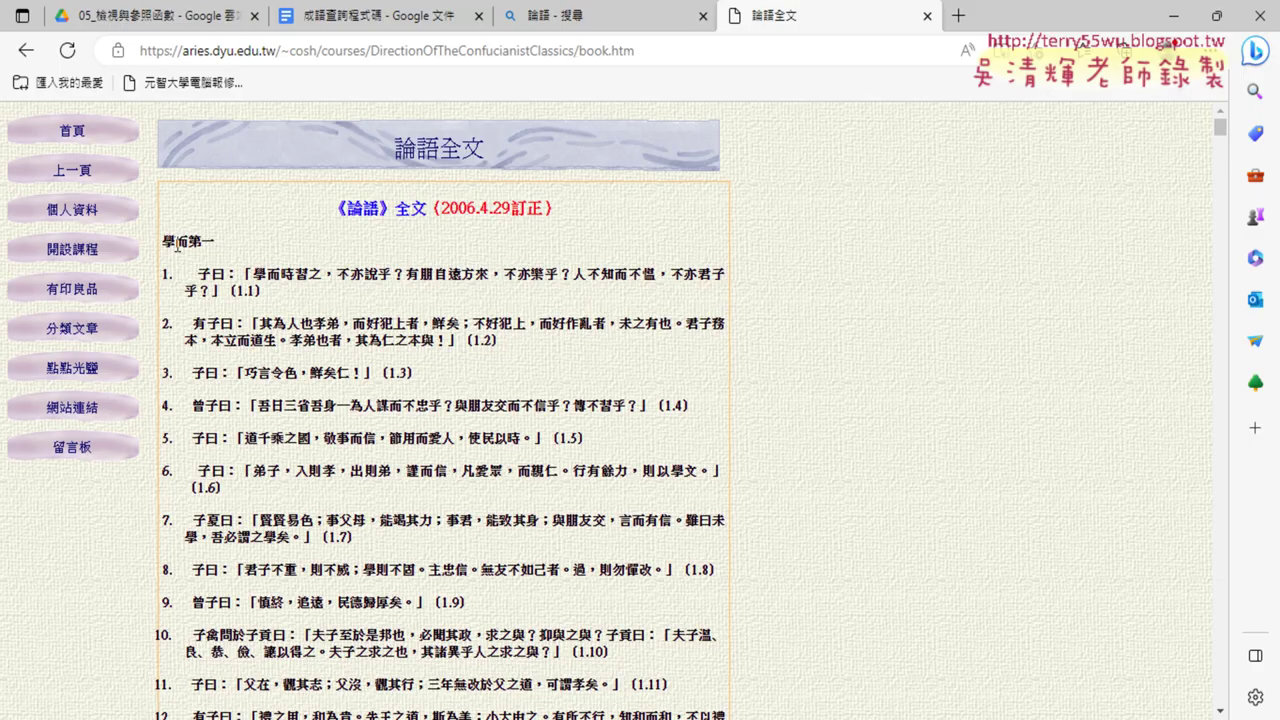
drag(163, 242, 592, 563)
click(592, 563)
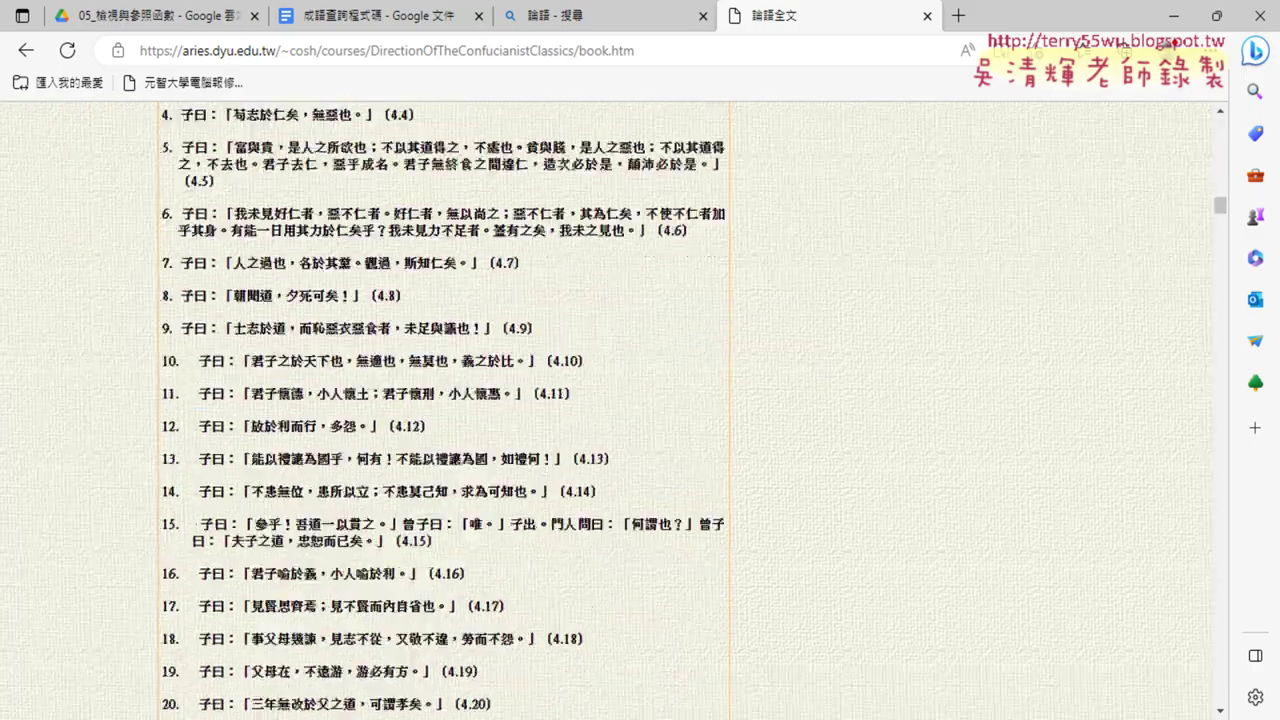
Select the final passages 19.22–20.3 at the page's end, then return to Google Docs
scroll(592, 563, down, 10)
scroll(445, 400, down, 10)
scroll(445, 400, down, 10)
scroll(445, 400, down, 10)
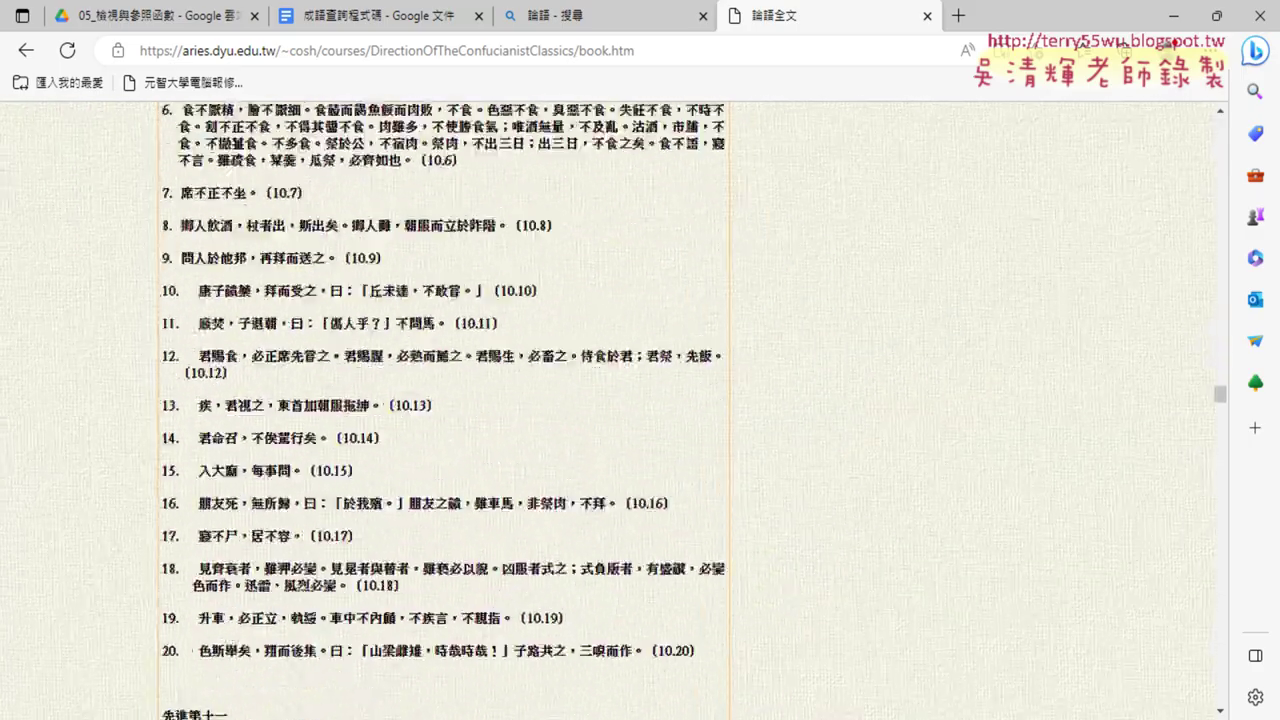
scroll(445, 400, down, 10)
scroll(445, 410, down, 10)
scroll(445, 410, down, 10)
scroll(445, 410, down, 10)
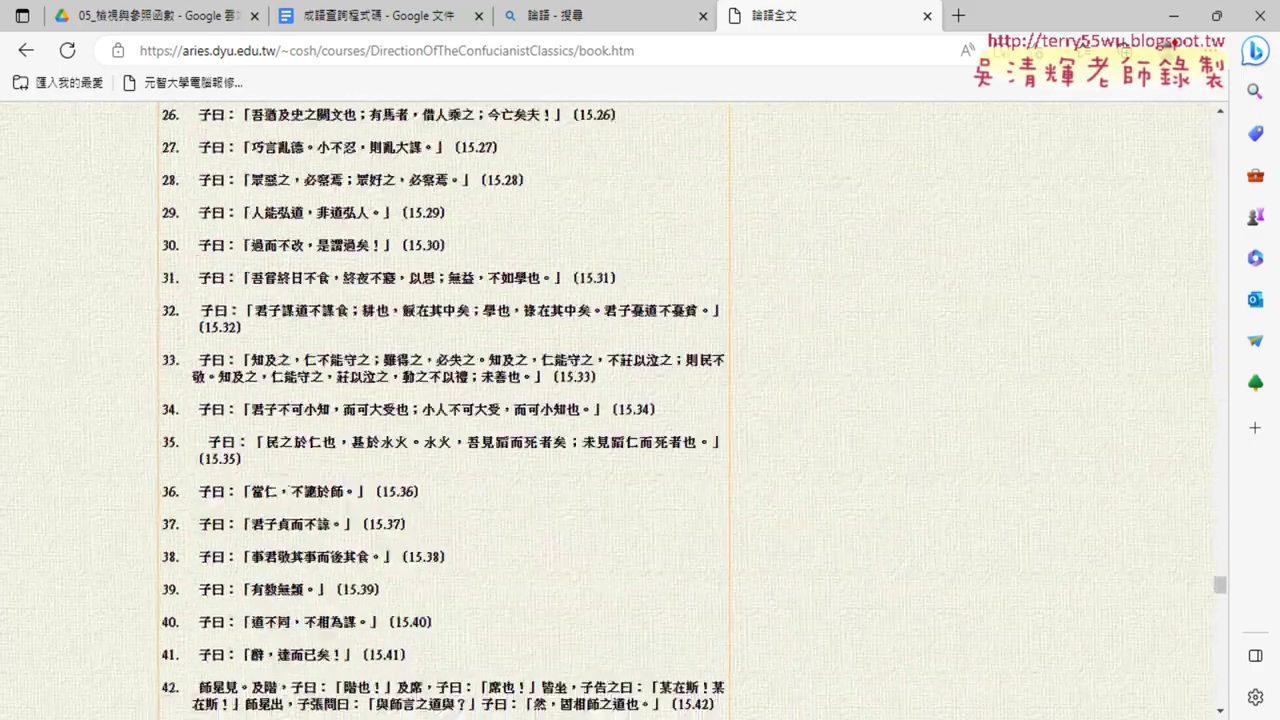
scroll(445, 410, down, 10)
scroll(445, 410, down, 10)
scroll(445, 410, down, 5)
shift+click(283, 628)
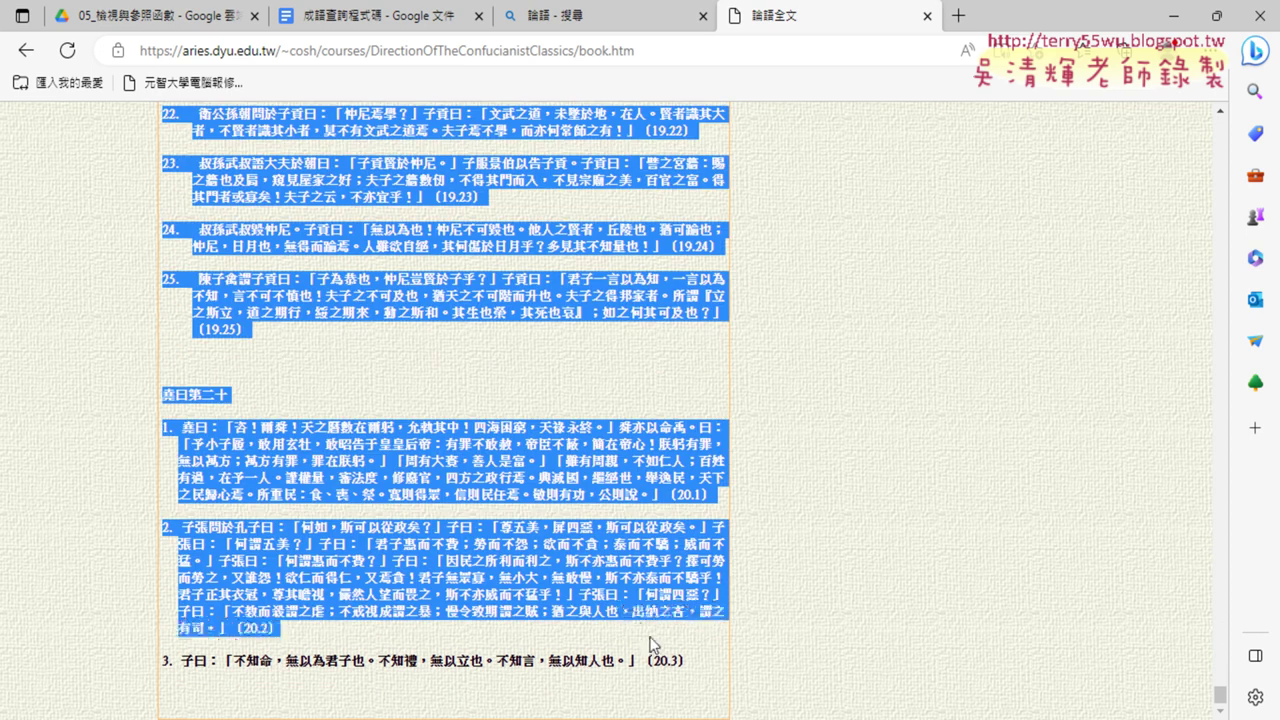
shift+click(683, 661)
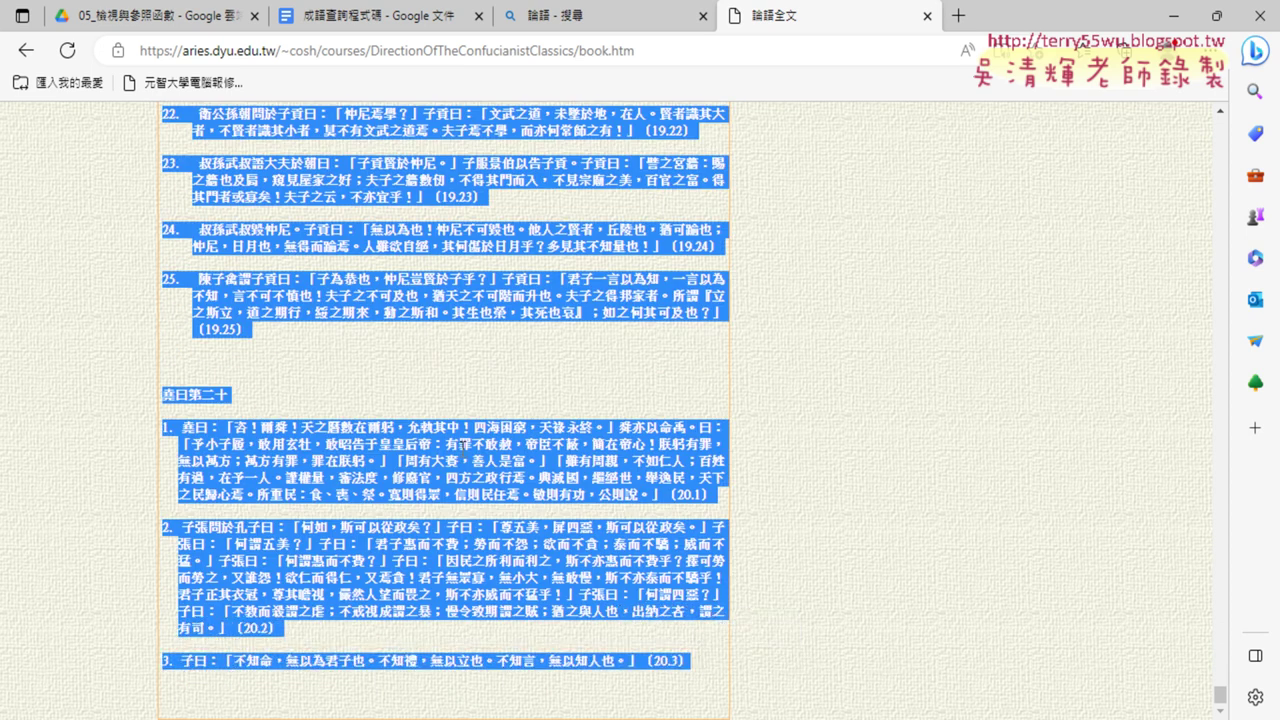
right_click(491, 447)
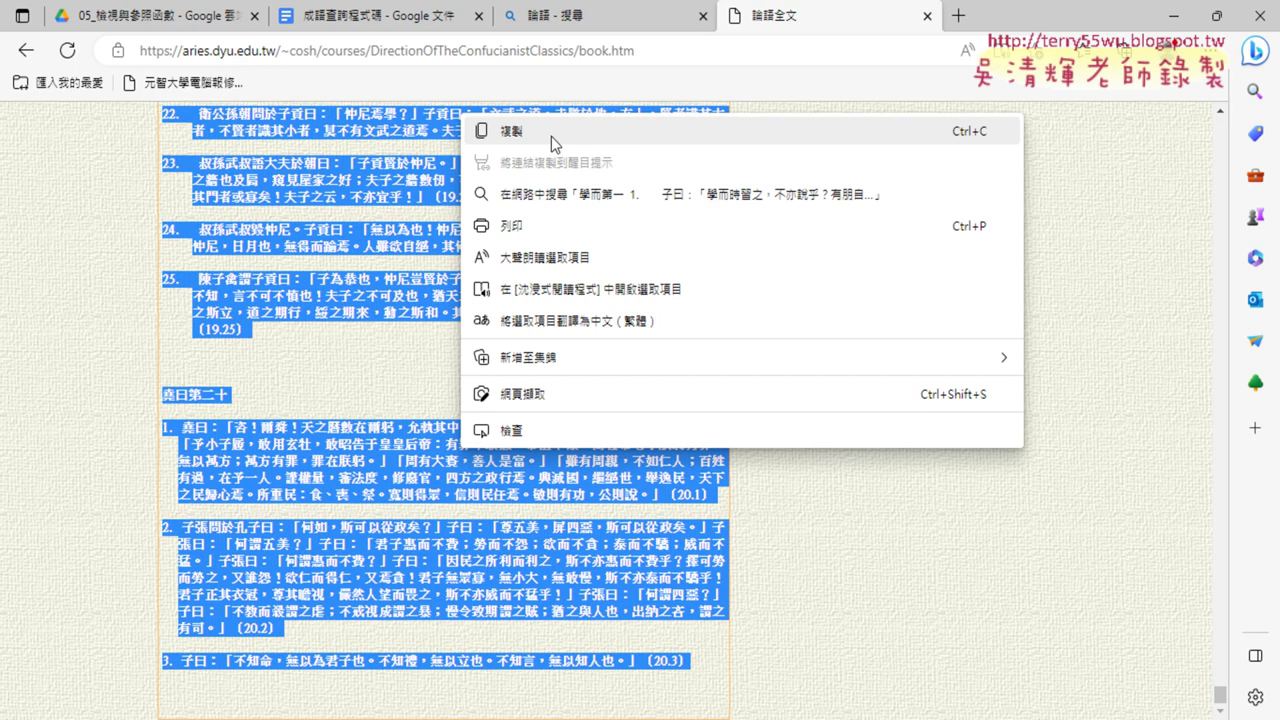
click(395, 24)
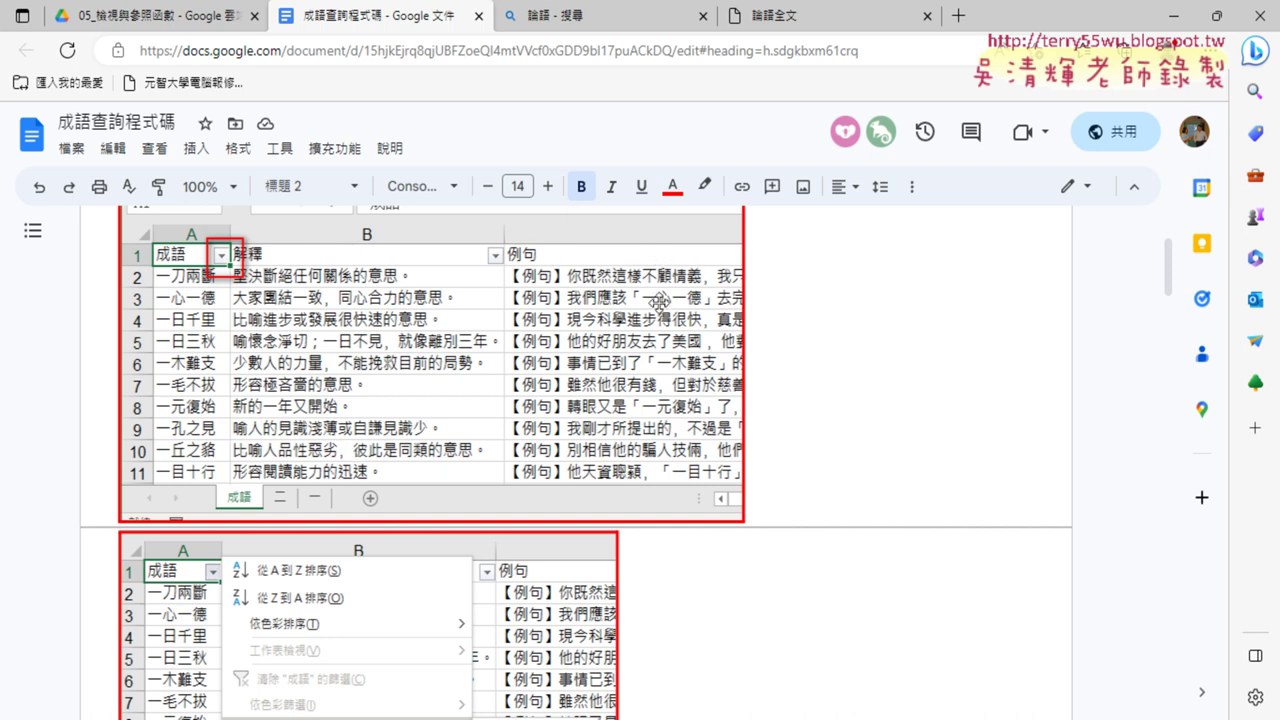
Scroll to the keyword-count table, bar chart and =COUNTIF(成語!A$2:A$1186,...) formula line
scroll(645, 455, down, 3)
scroll(648, 448, down, 5)
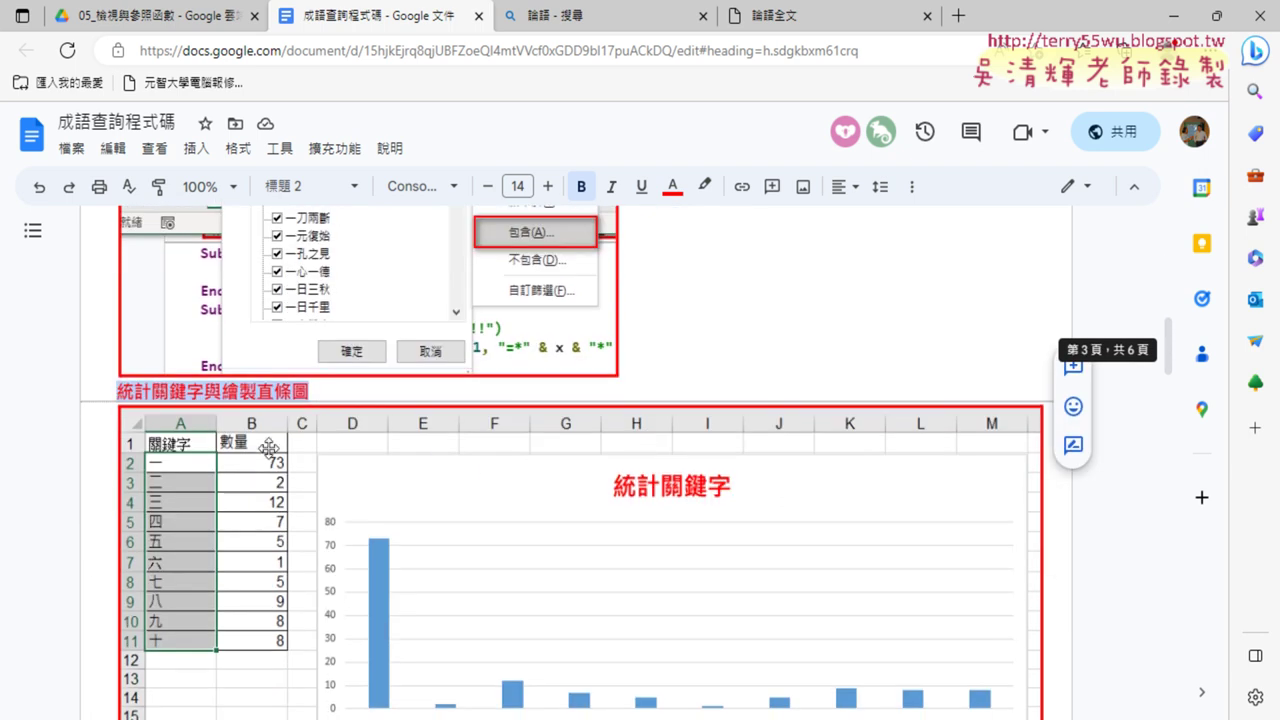
scroll(433, 404, down, 2)
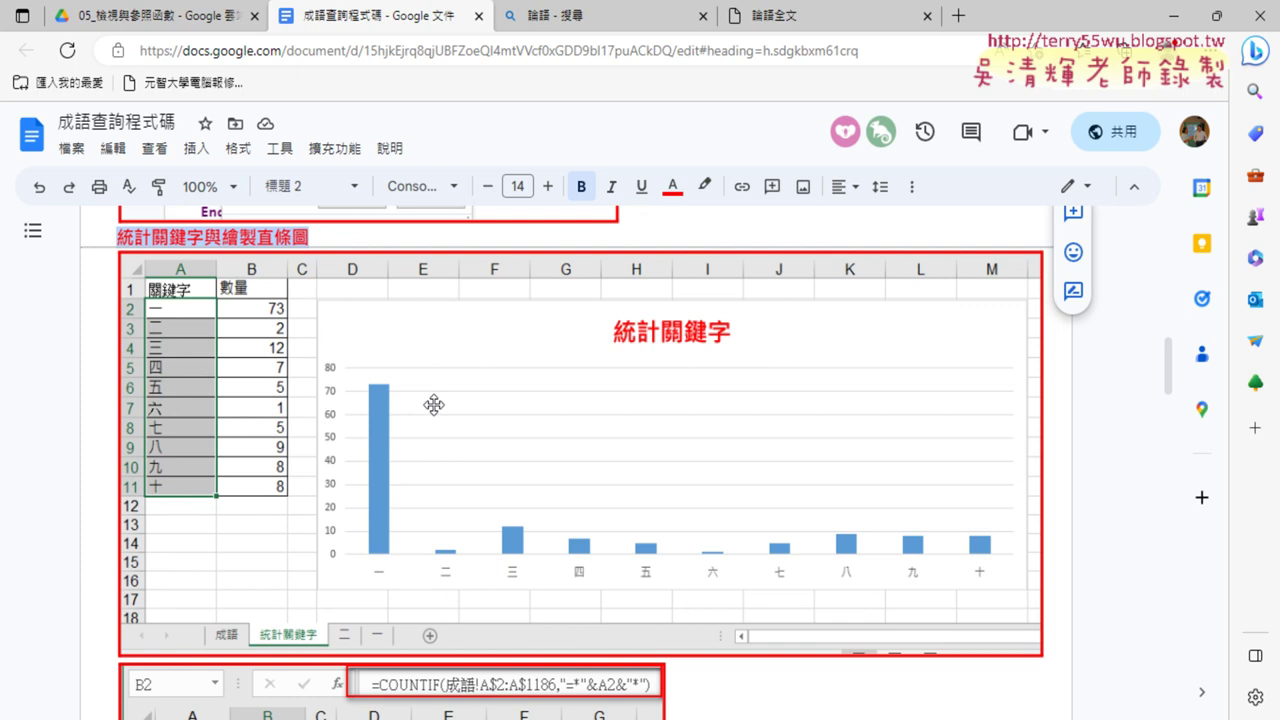
scroll(560, 400, up, 4)
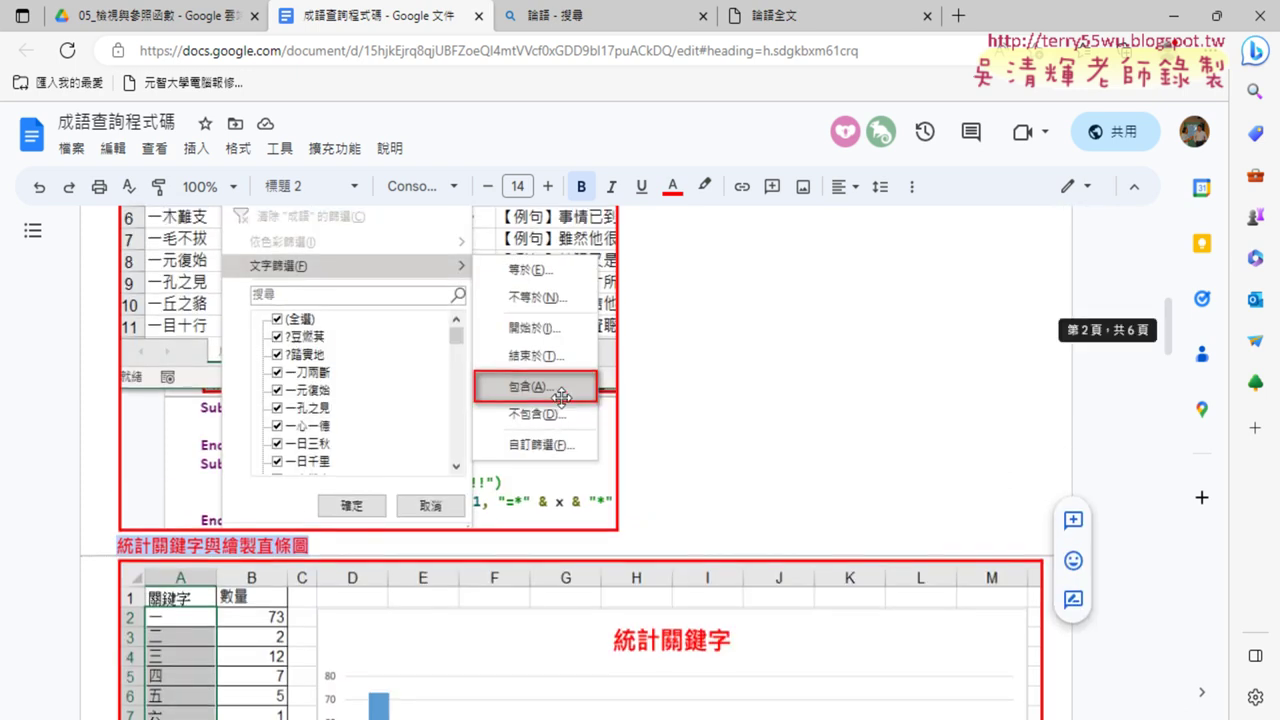
scroll(628, 529, down, 4)
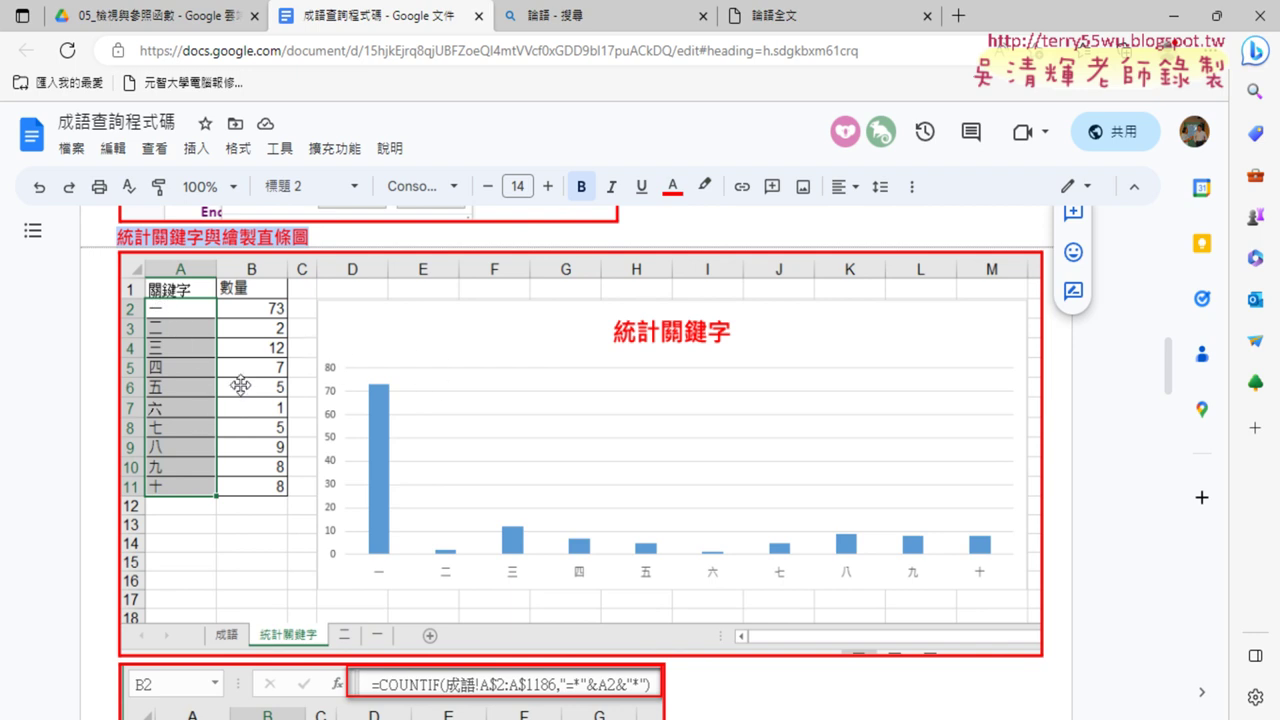
scroll(241, 385, down, 1)
scroll(245, 390, up, 2)
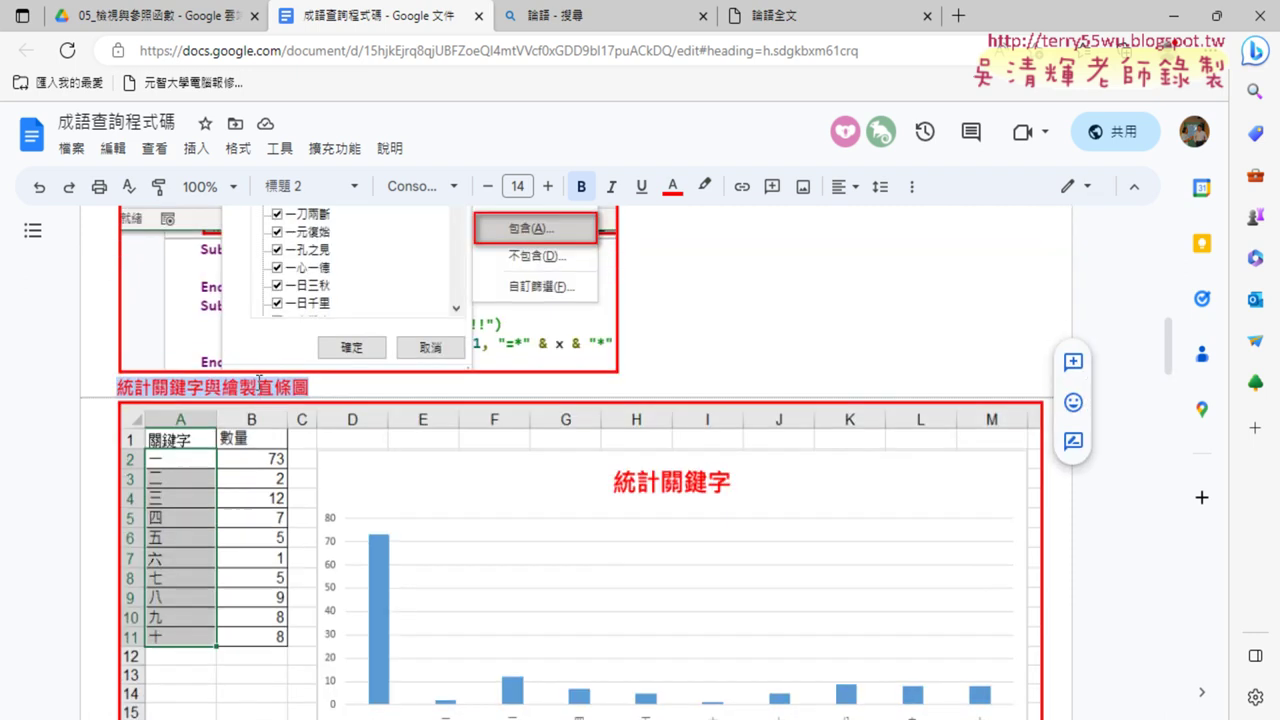
scroll(255, 372, up, 1)
scroll(278, 410, down, 2)
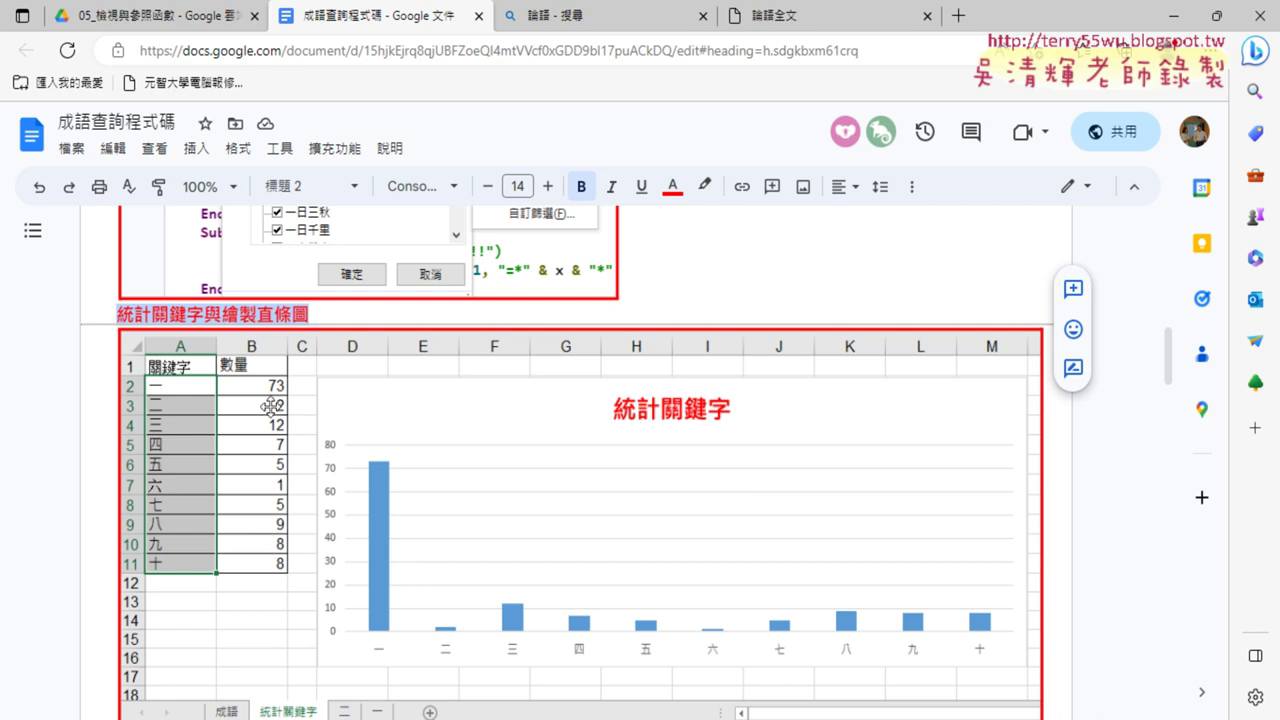
scroll(271, 408, down, 1)
scroll(271, 408, down, 1)
scroll(271, 408, down, 2)
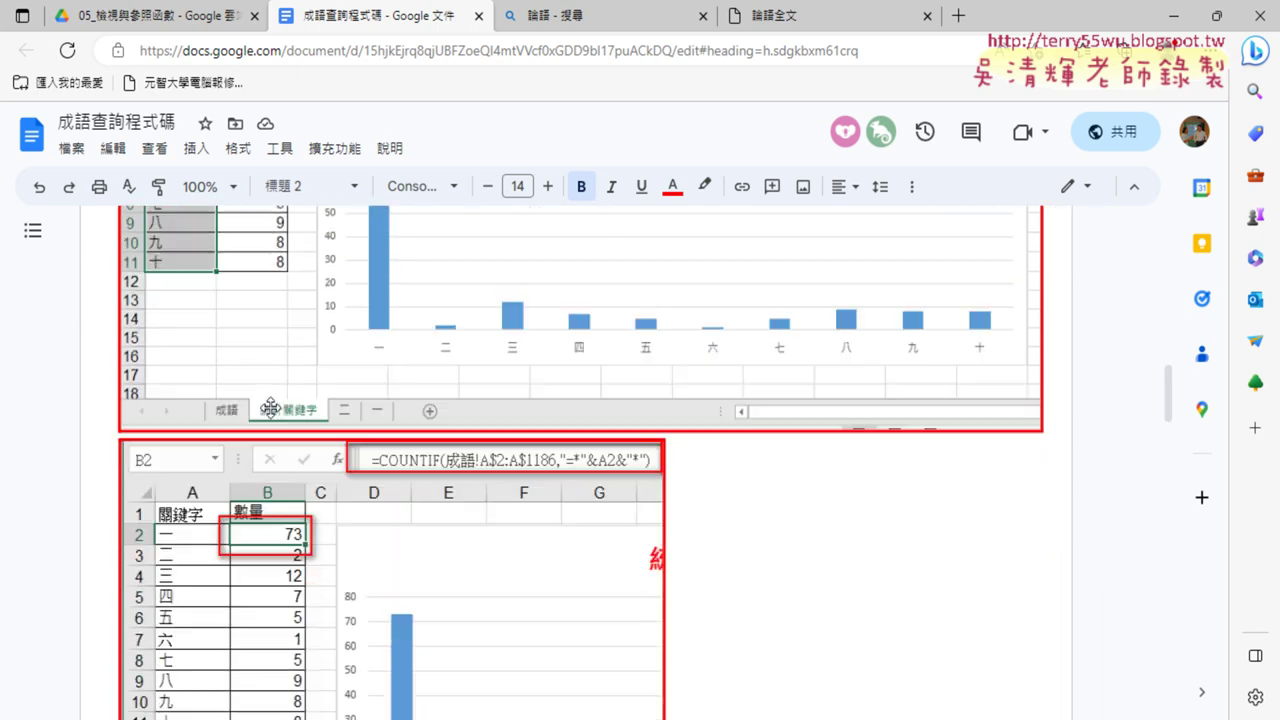
scroll(271, 408, down, 3)
drag(127, 531, 209, 531)
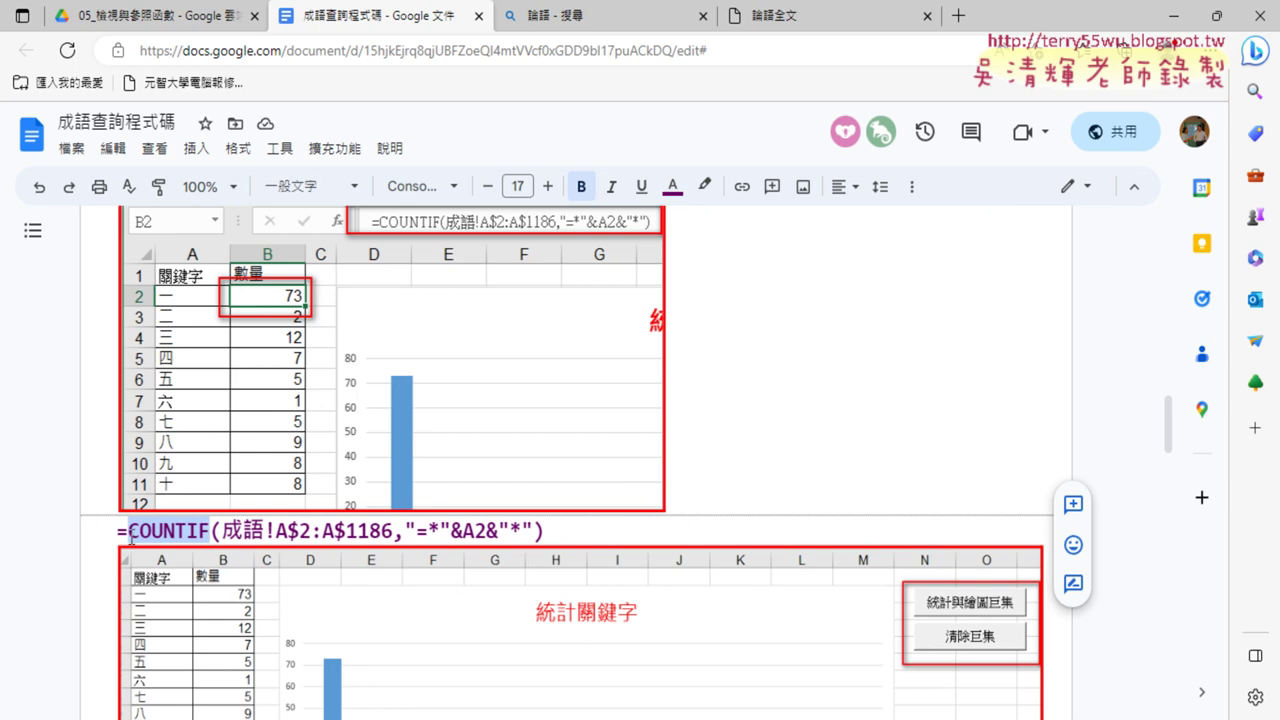
drag(127, 531, 207, 521)
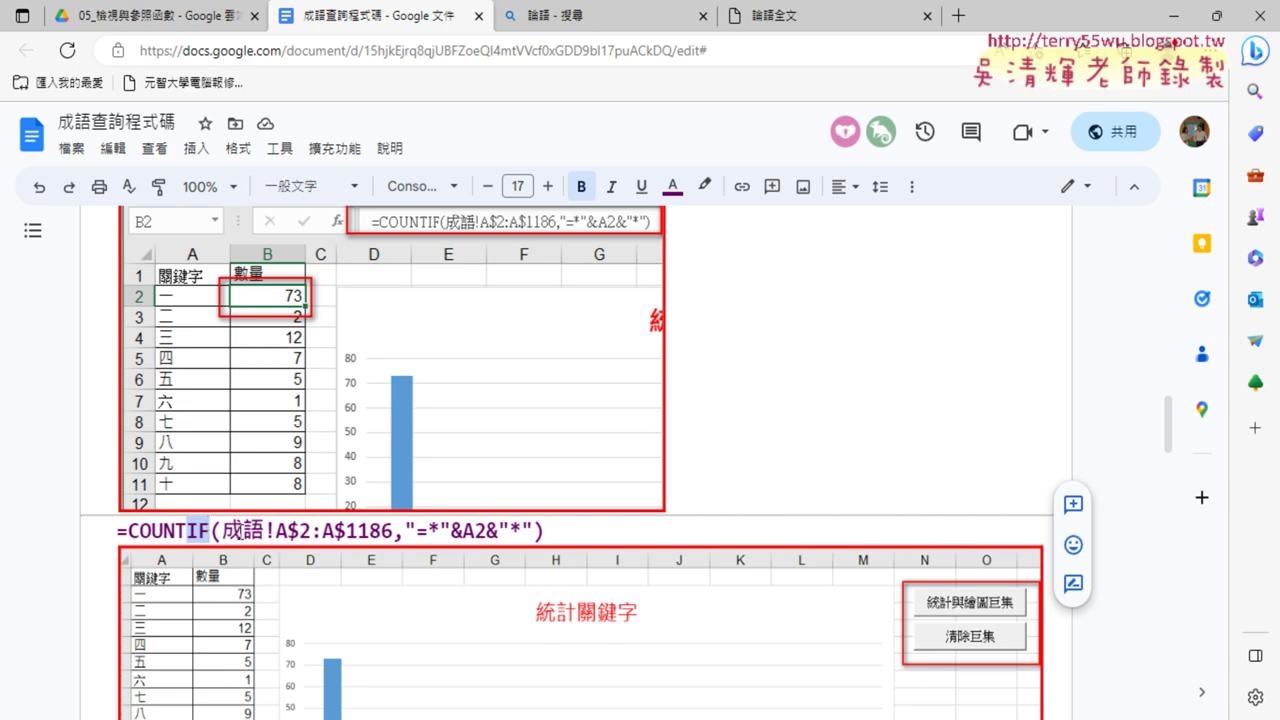
drag(222, 530, 394, 531)
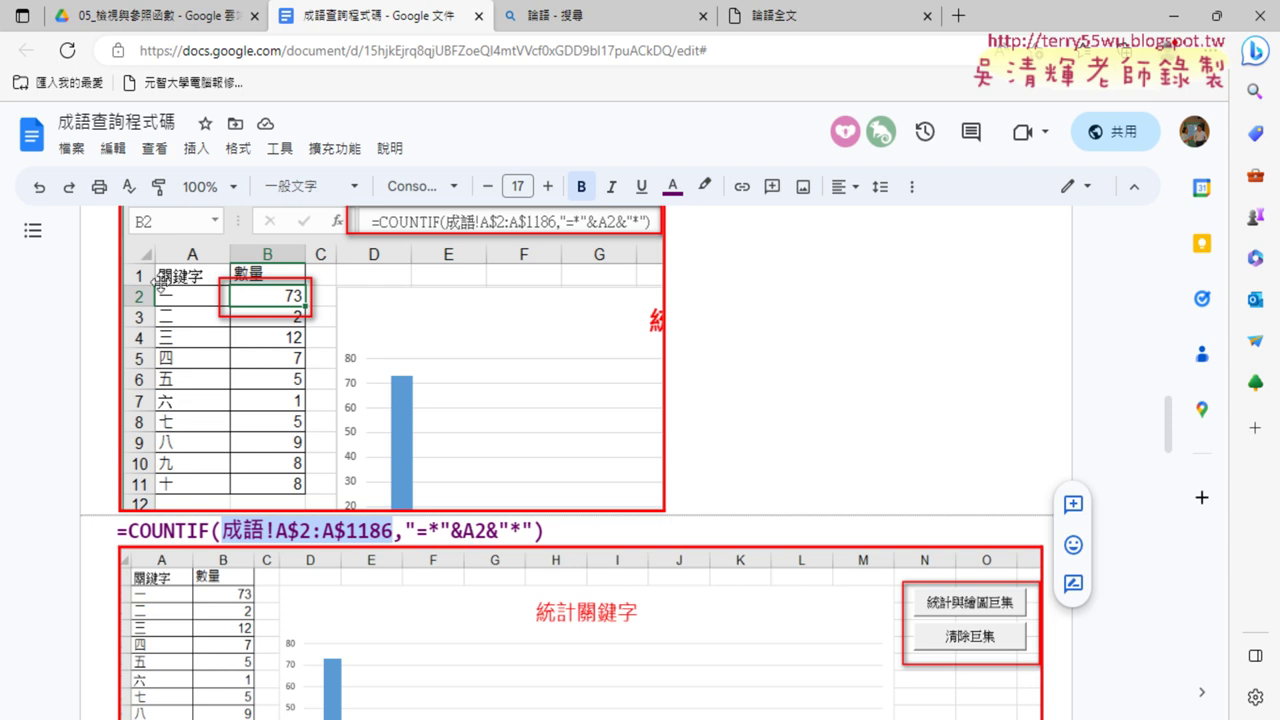
drag(405, 531, 537, 531)
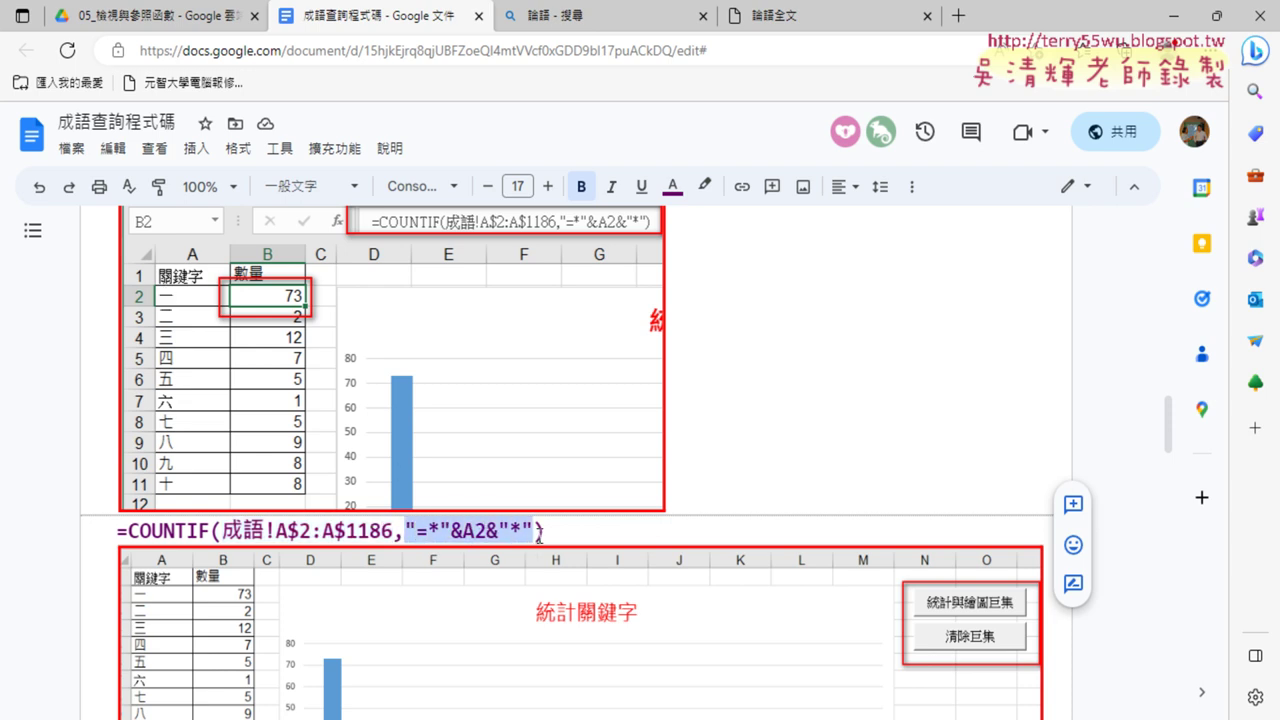
click(465, 533)
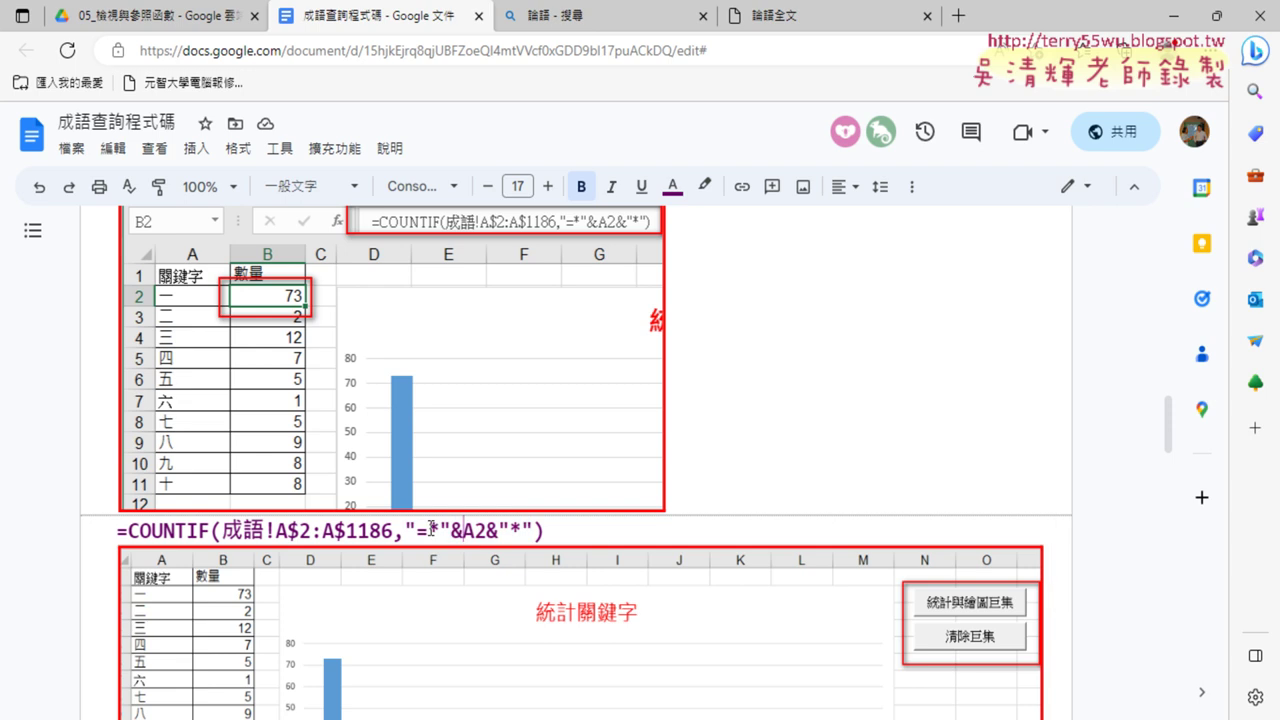
double_click(432, 530)
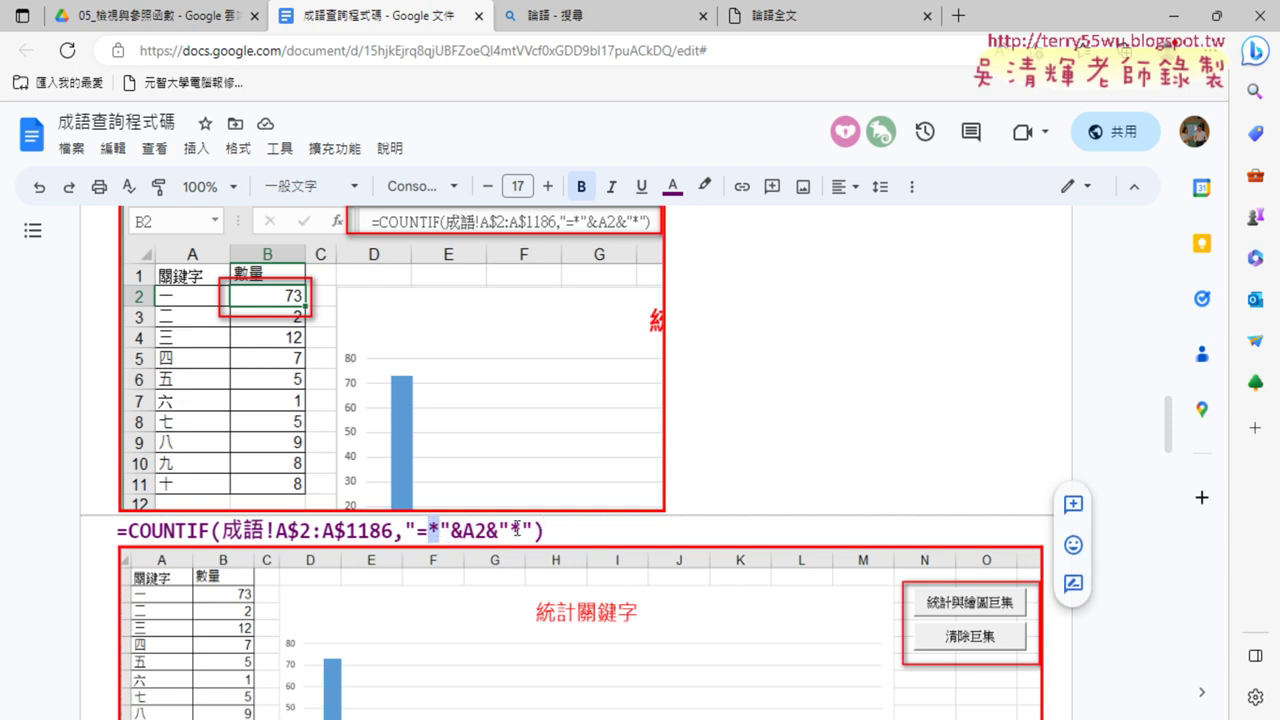
click(463, 526)
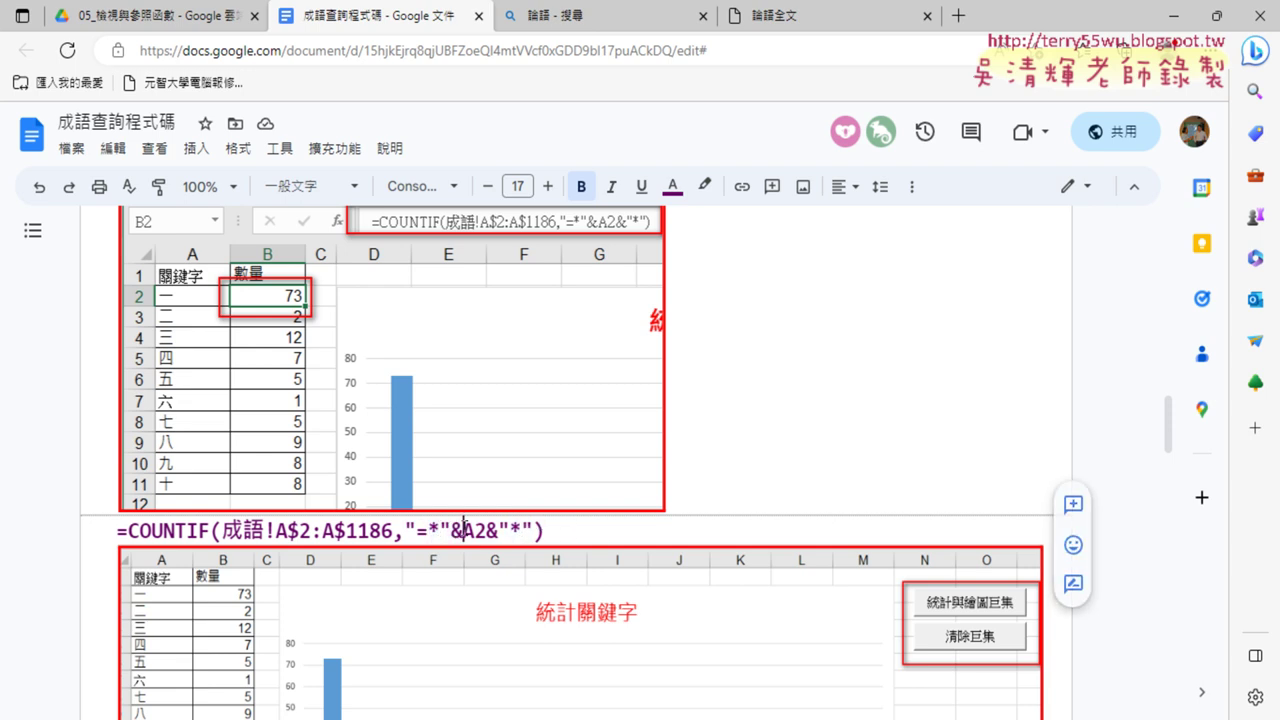
double_click(468, 529)
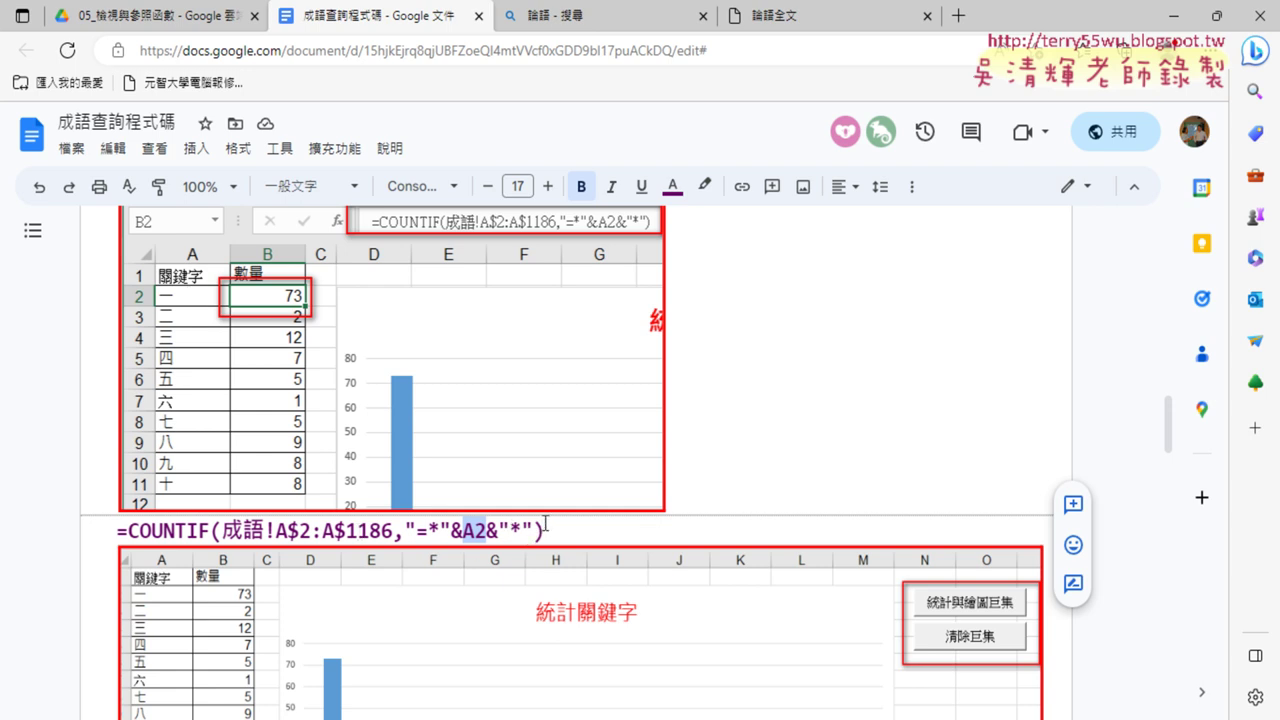
scroll(540, 515, down, 2)
scroll(362, 418, up, 2)
scroll(523, 329, down, 2)
scroll(471, 414, down, 6)
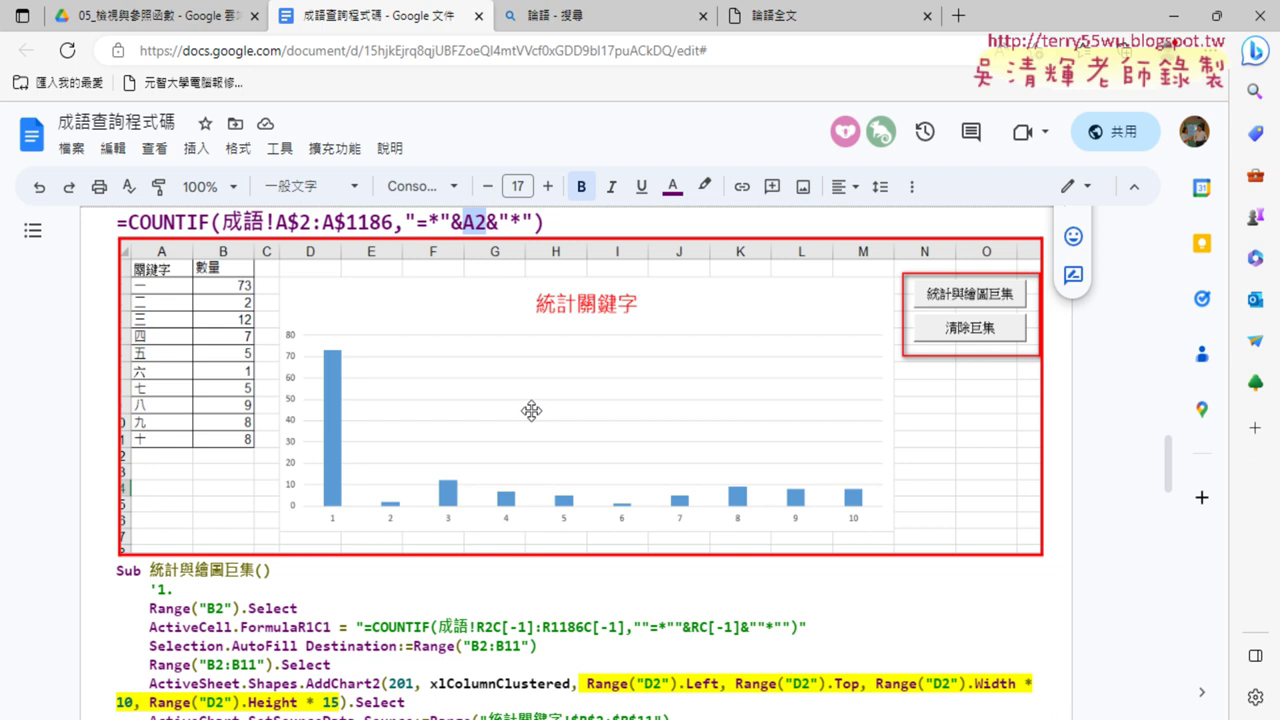
Scroll down and highlight 查詢 in the 成語資料查詢 heading
scroll(539, 428, down, 3)
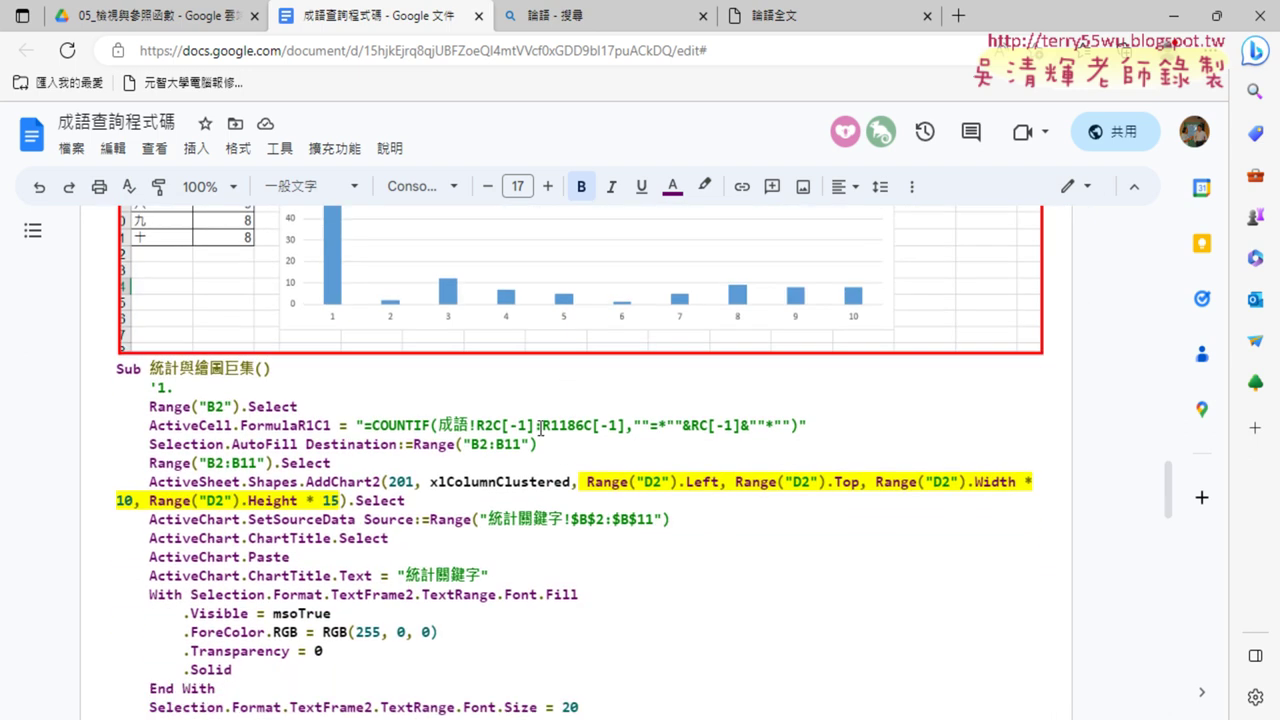
scroll(539, 428, down, 2)
scroll(540, 428, down, 2)
scroll(540, 428, down, 3)
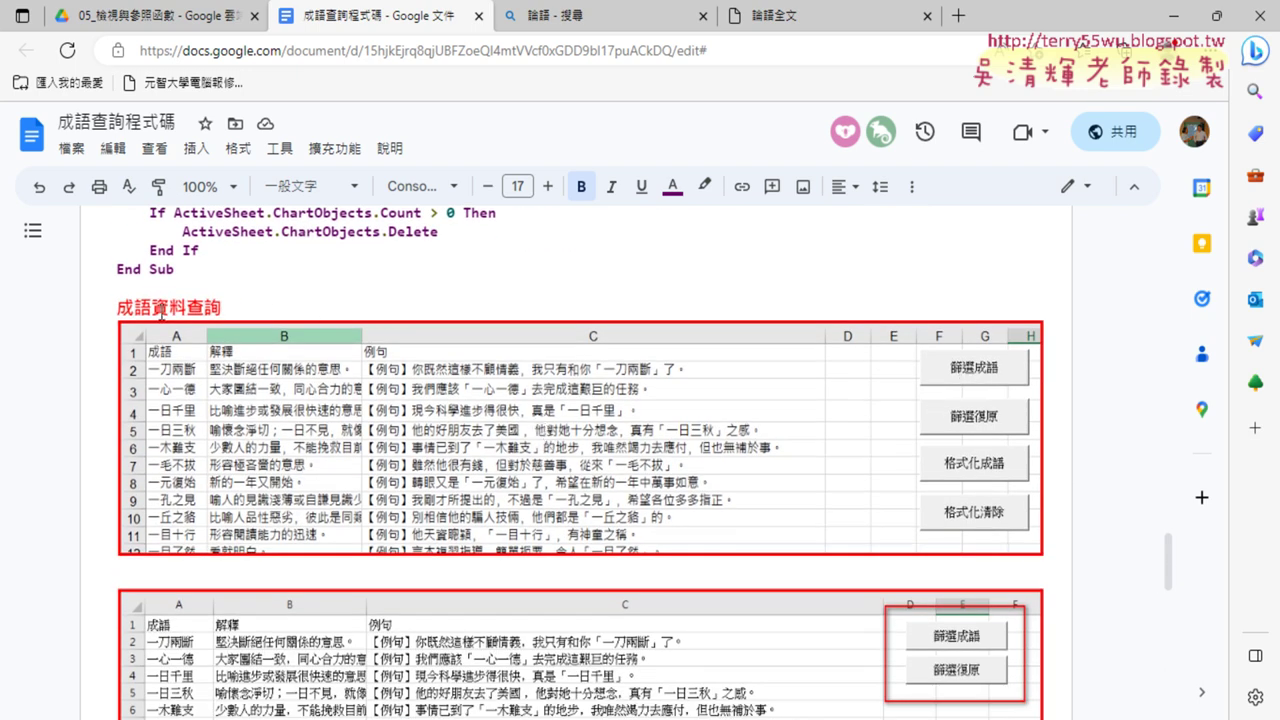
drag(186, 308, 222, 308)
Scroll back up and highlight COUNT in the COUNTIF formula line
scroll(265, 311, up, 3)
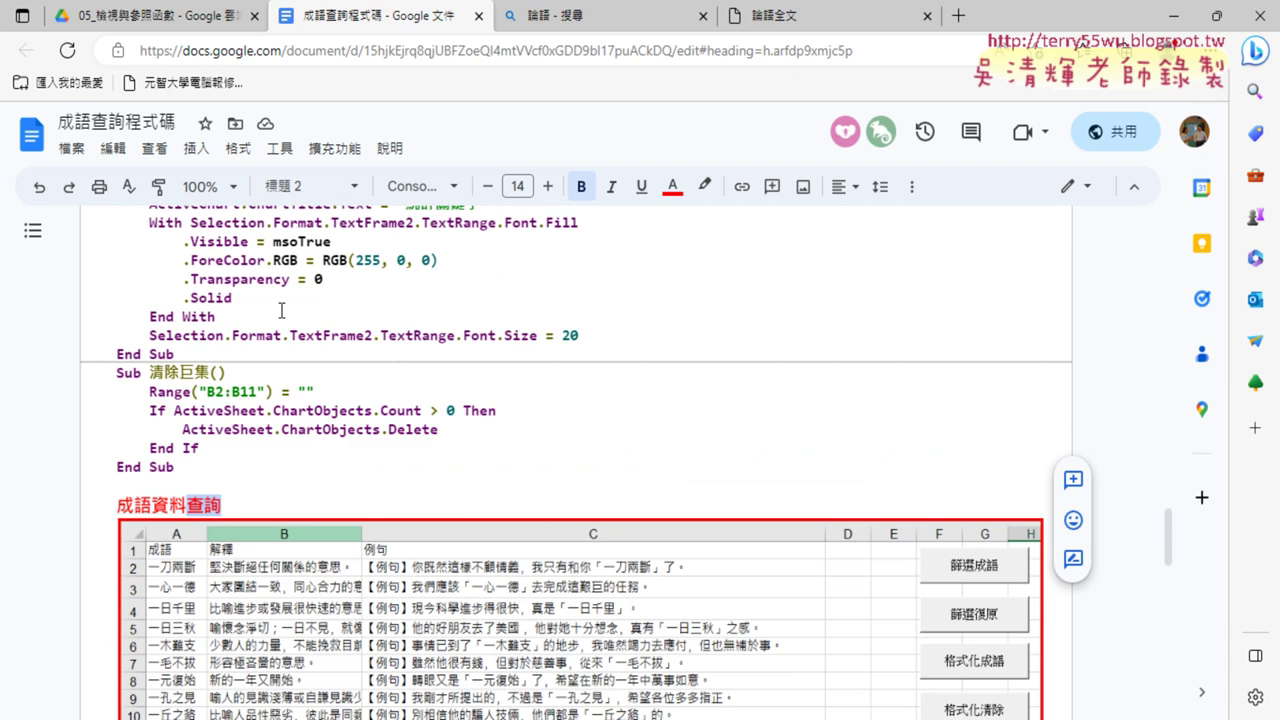
scroll(286, 306, up, 4)
scroll(286, 306, up, 3)
scroll(327, 390, up, 1)
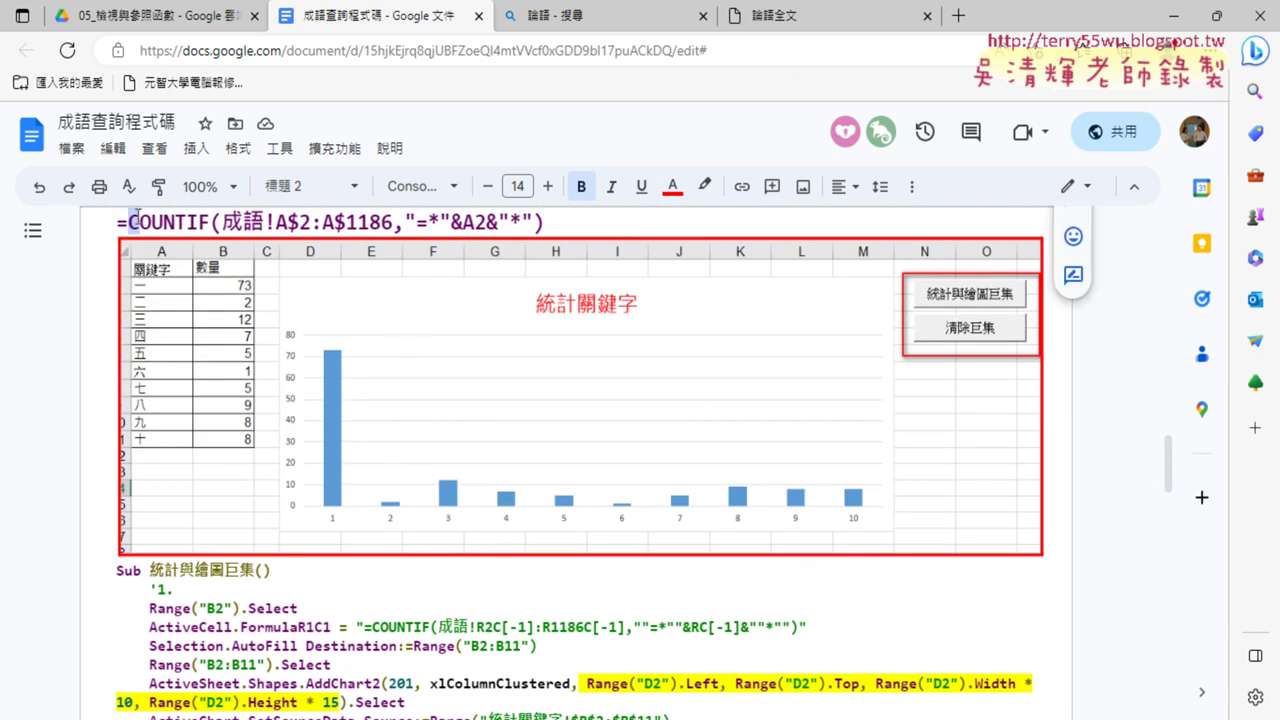
drag(130, 220, 184, 220)
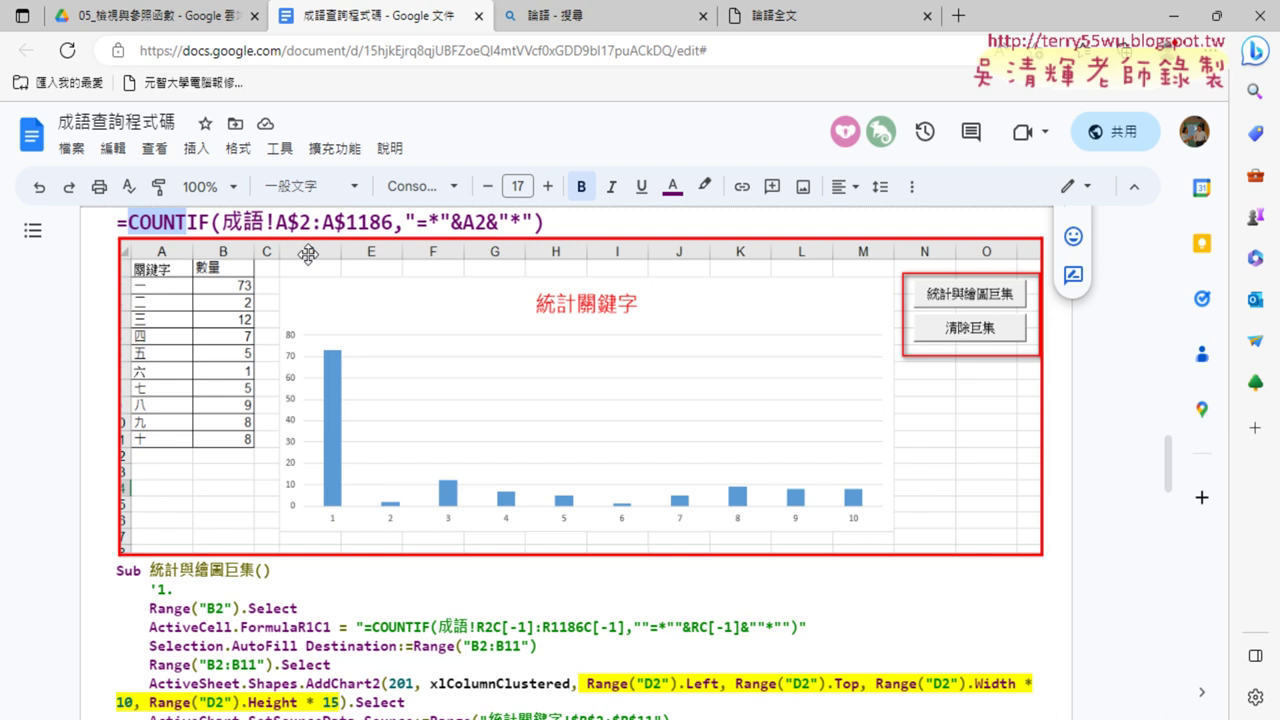
Highlight AutoFilter in the filter macro code, then switch to Excel workbook 成語2
scroll(330, 464, down, 3)
scroll(356, 499, down, 4)
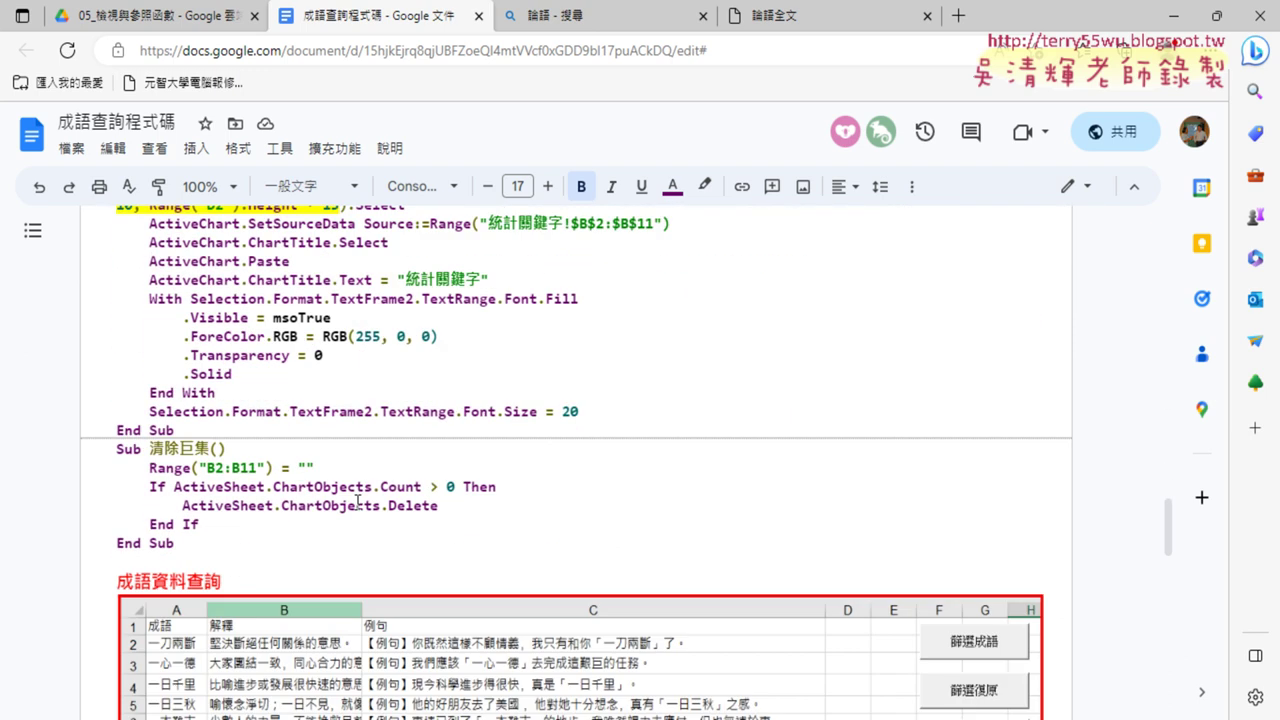
scroll(356, 499, down, 2)
scroll(356, 499, down, 2)
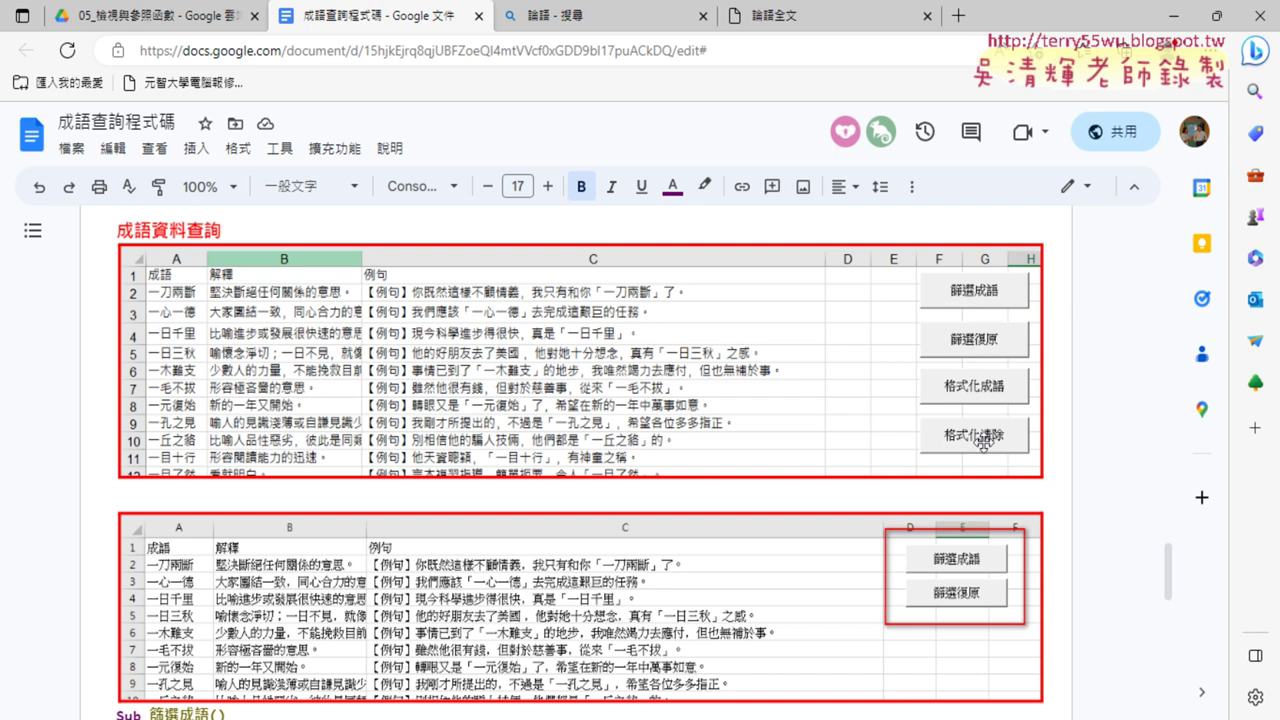
scroll(983, 441, down, 3)
scroll(975, 410, down, 1)
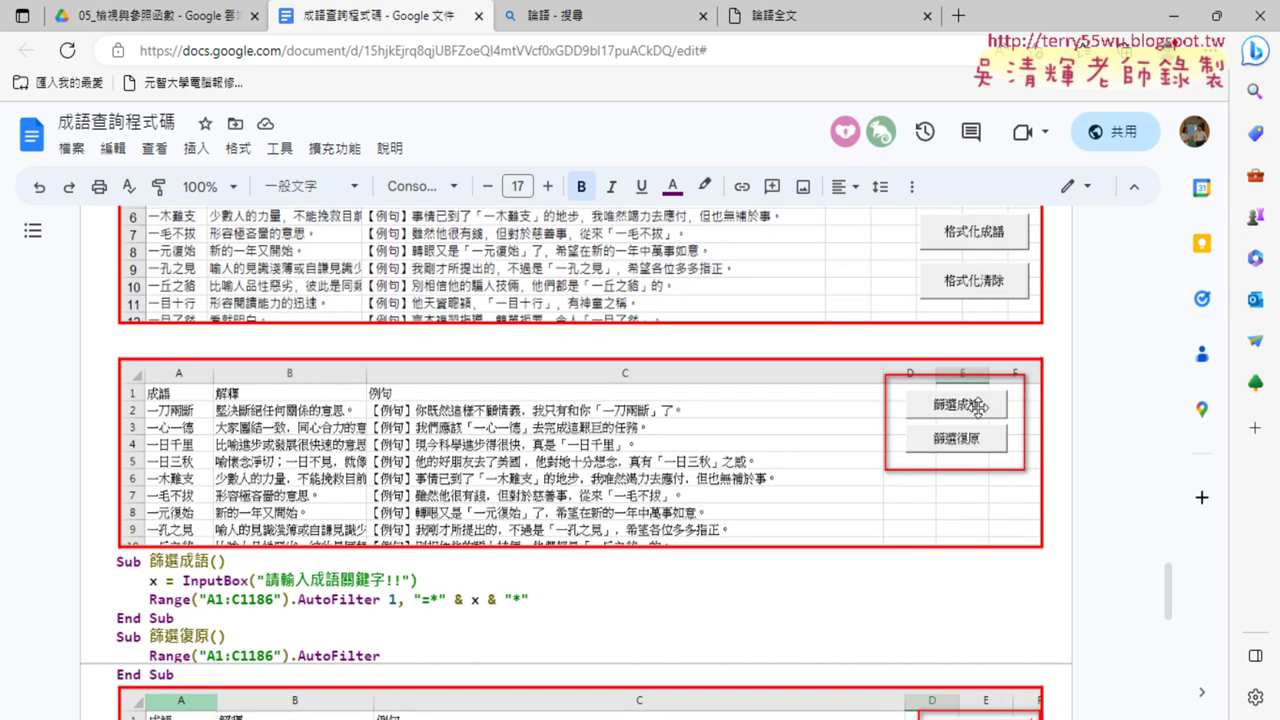
scroll(978, 405, down, 3)
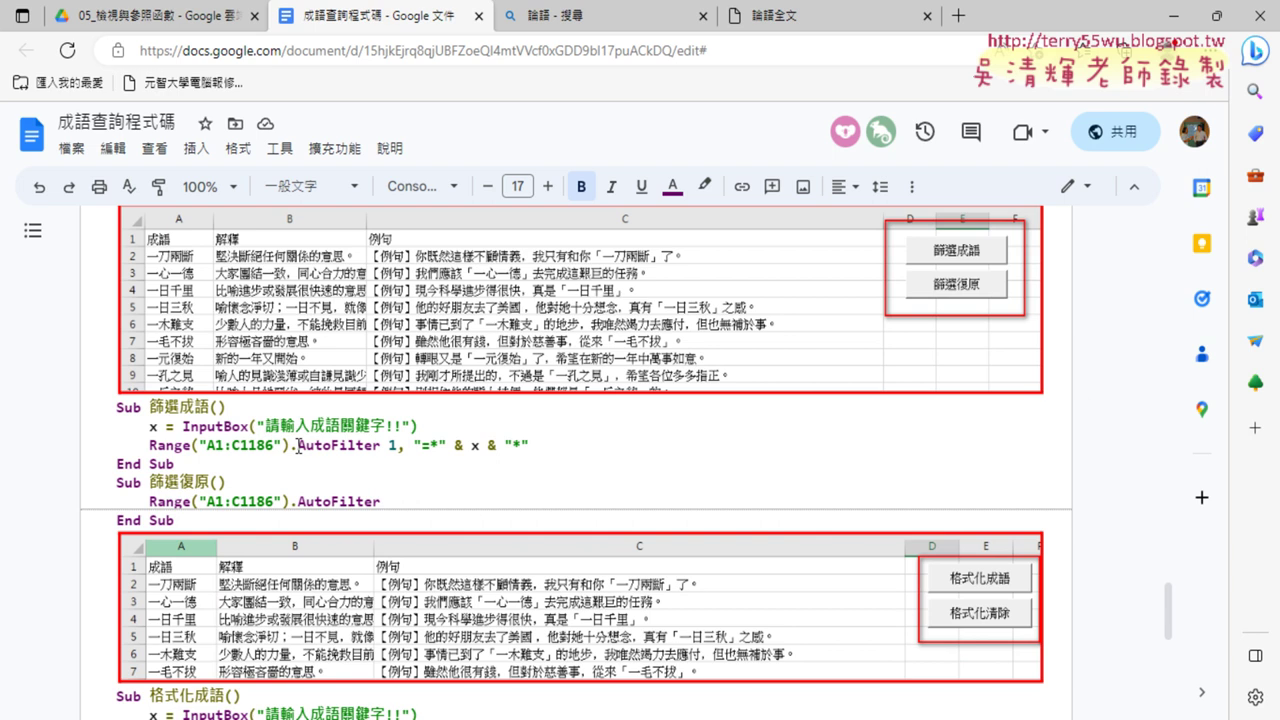
drag(298, 446, 380, 446)
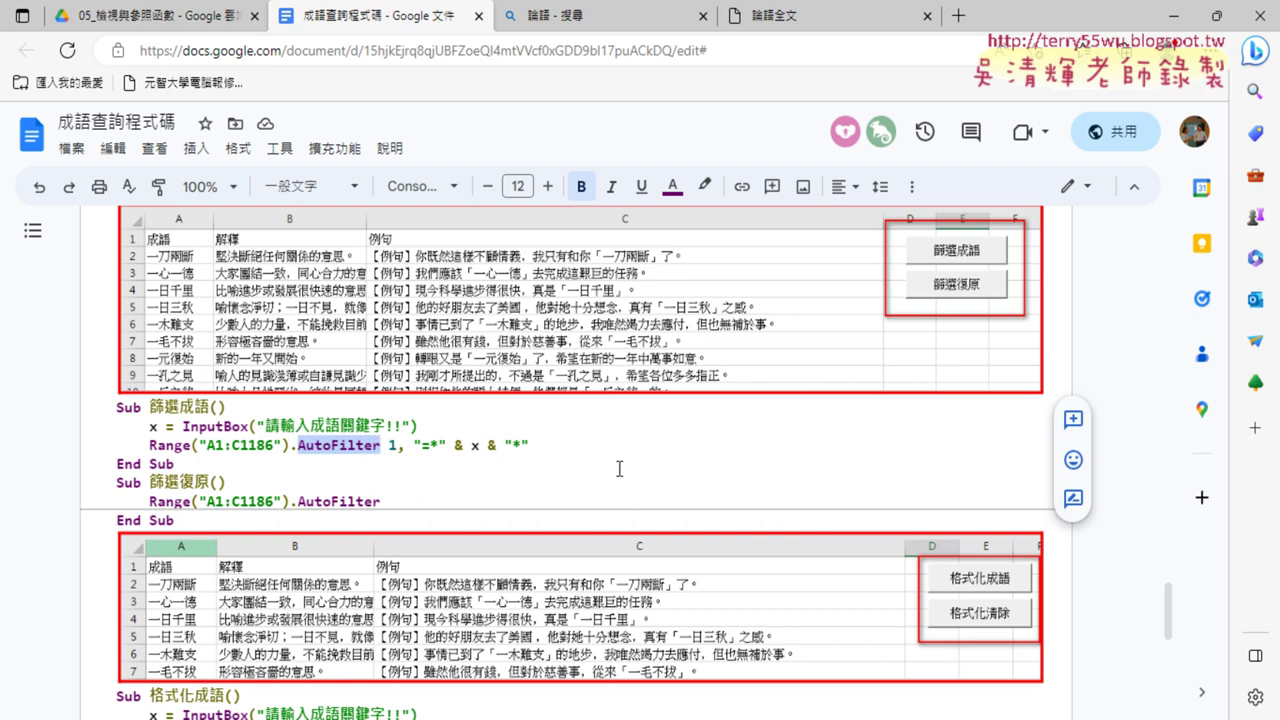
key(alt+Tab)
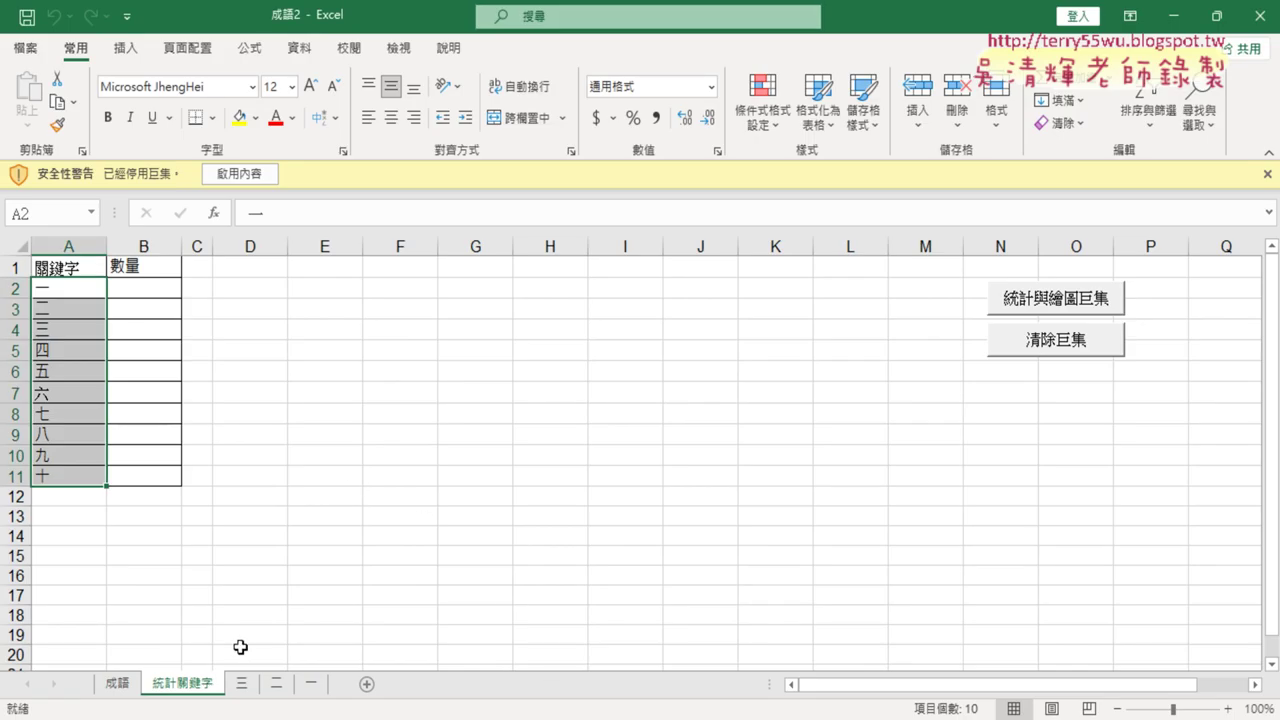
Enable the workbook's macros, go to the 成語 sheet, and turn on AutoFilter for the idiom table
click(240, 174)
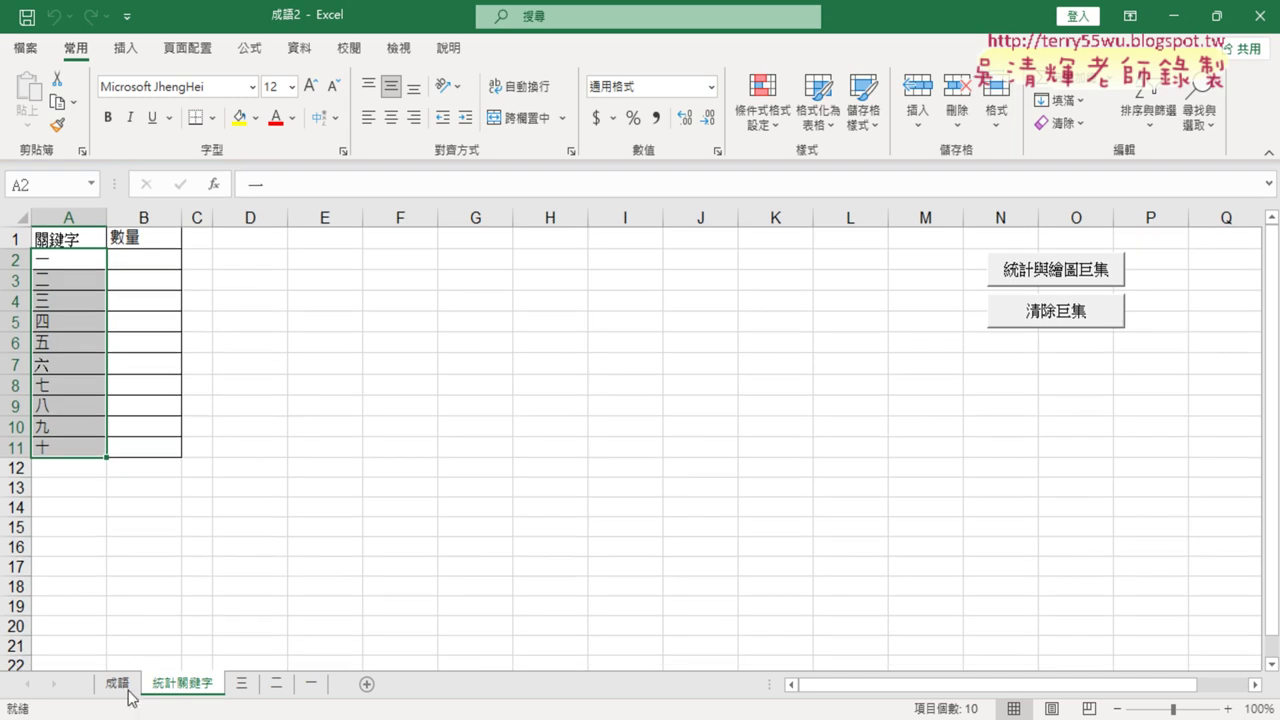
click(118, 685)
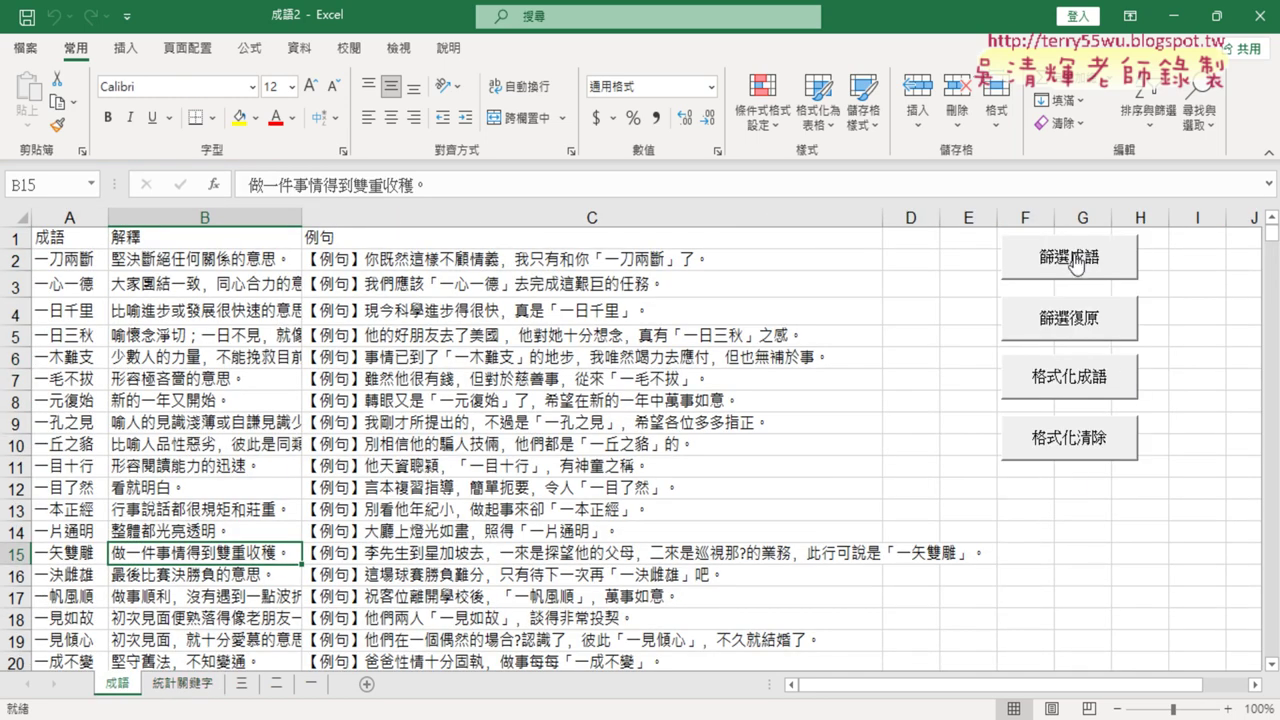
click(74, 240)
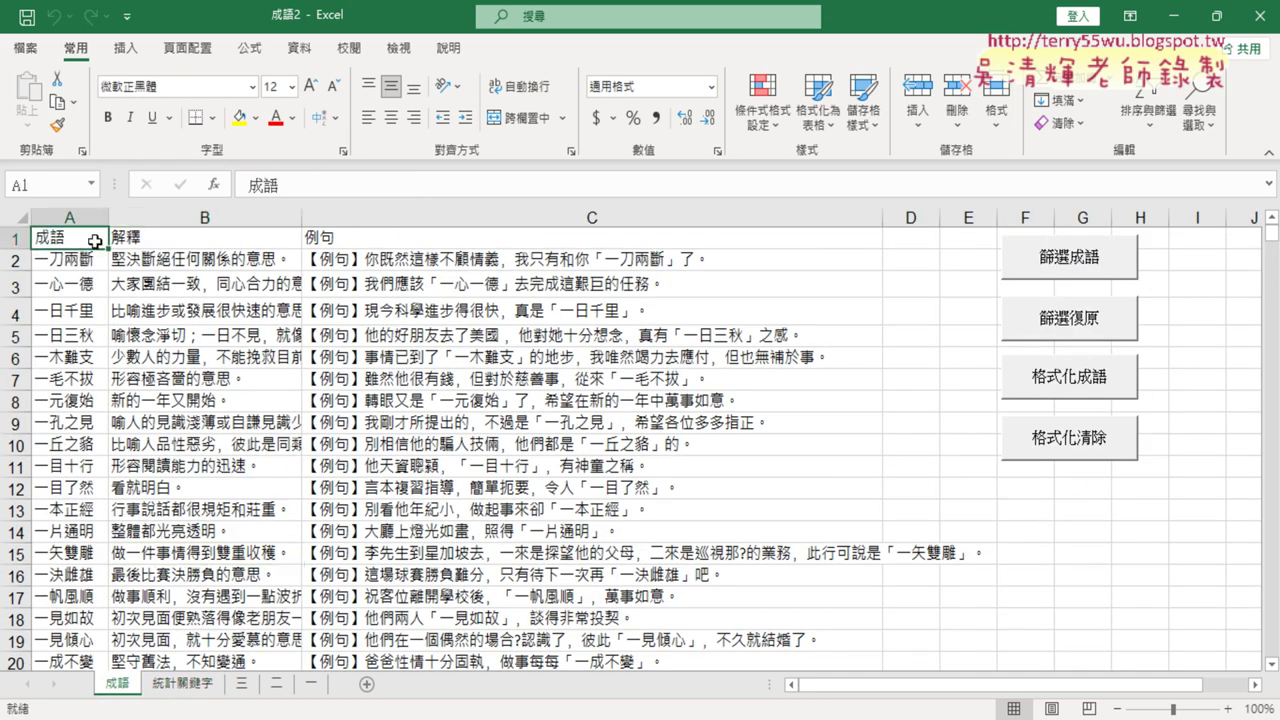
click(298, 48)
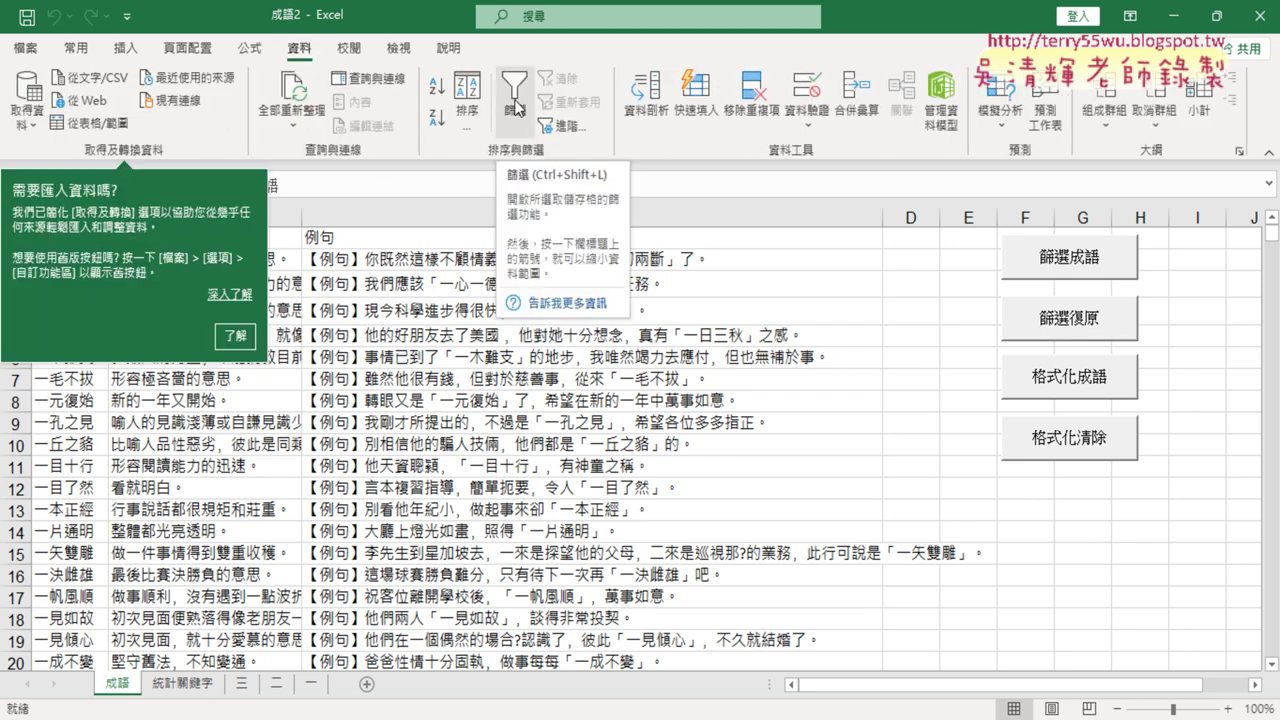
drag(500, 135, 540, 128)
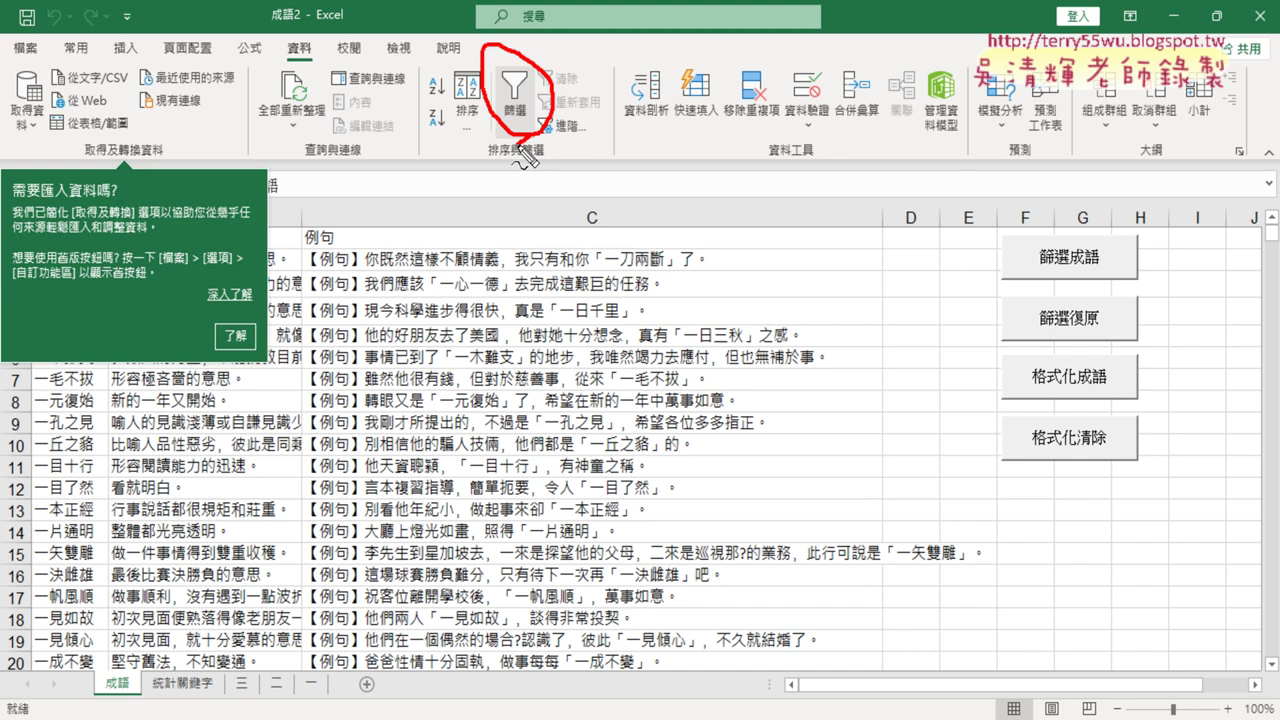
key(Escape)
click(515, 110)
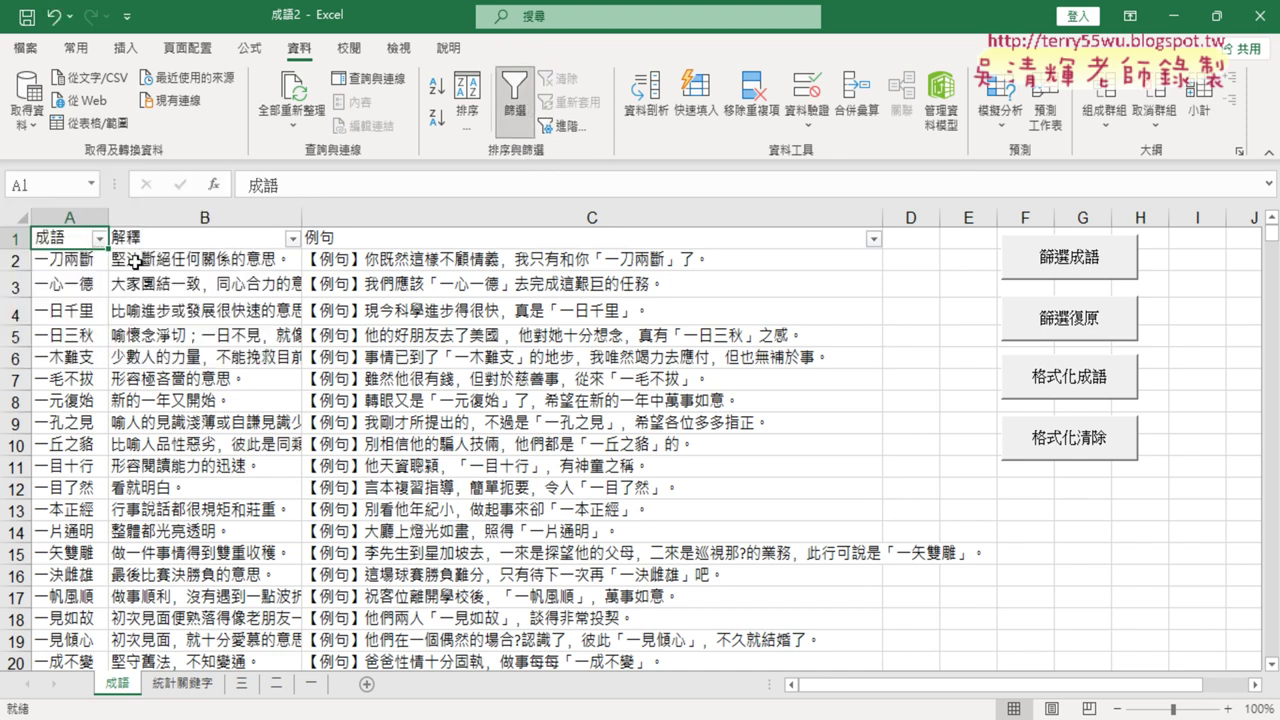
Filter the 成語 column with a Contains 一 text filter, leaving 73 of 1185 idioms
click(98, 238)
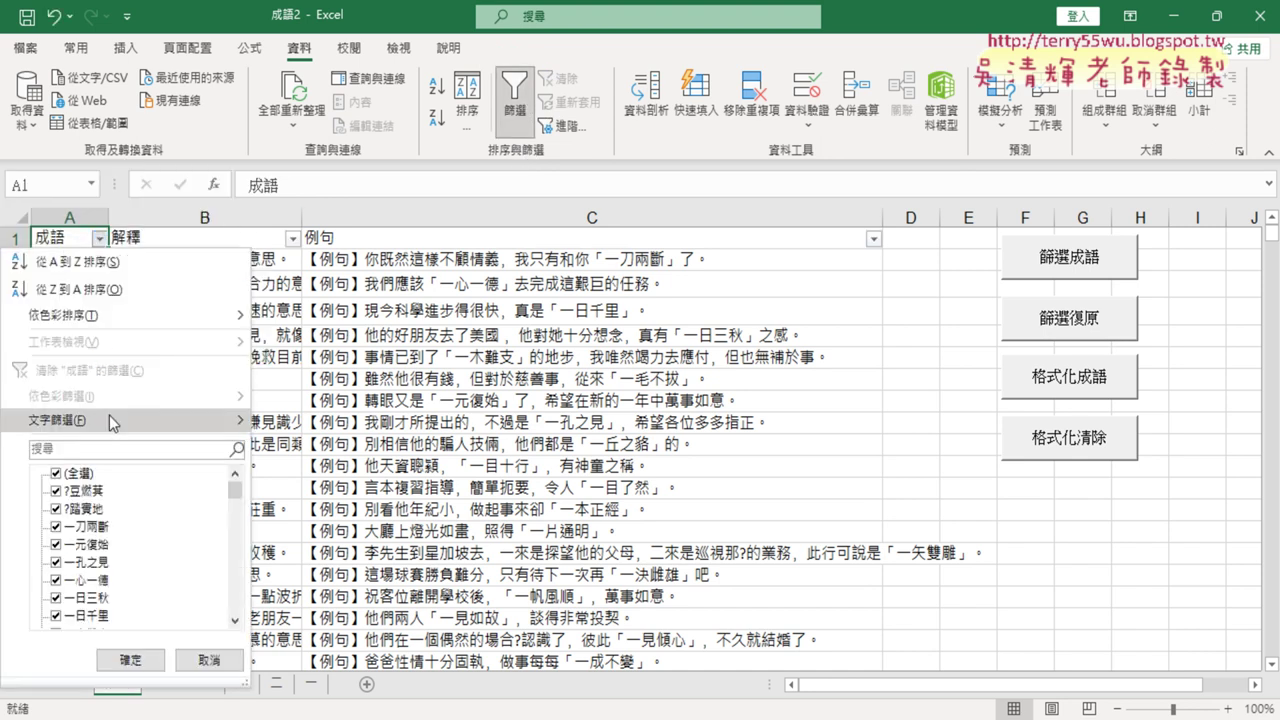
mouse_move(109, 415)
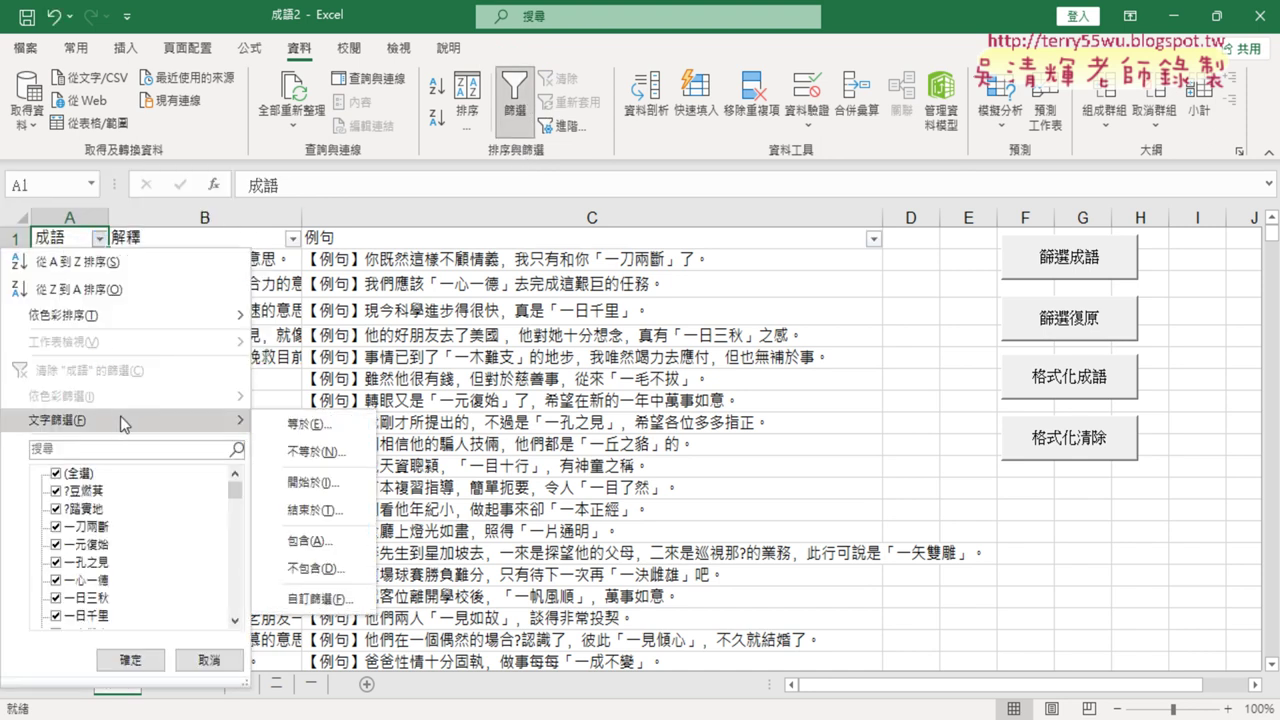
click(335, 540)
text(..)
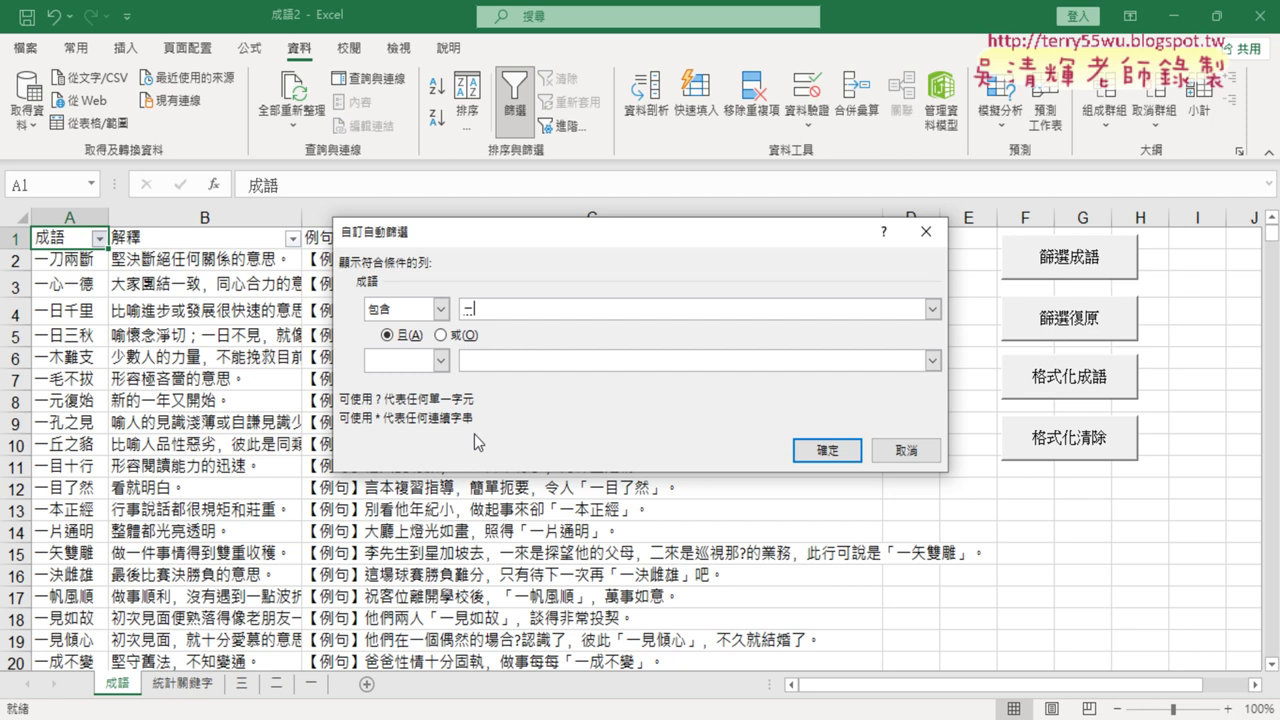
text(一)
click(826, 450)
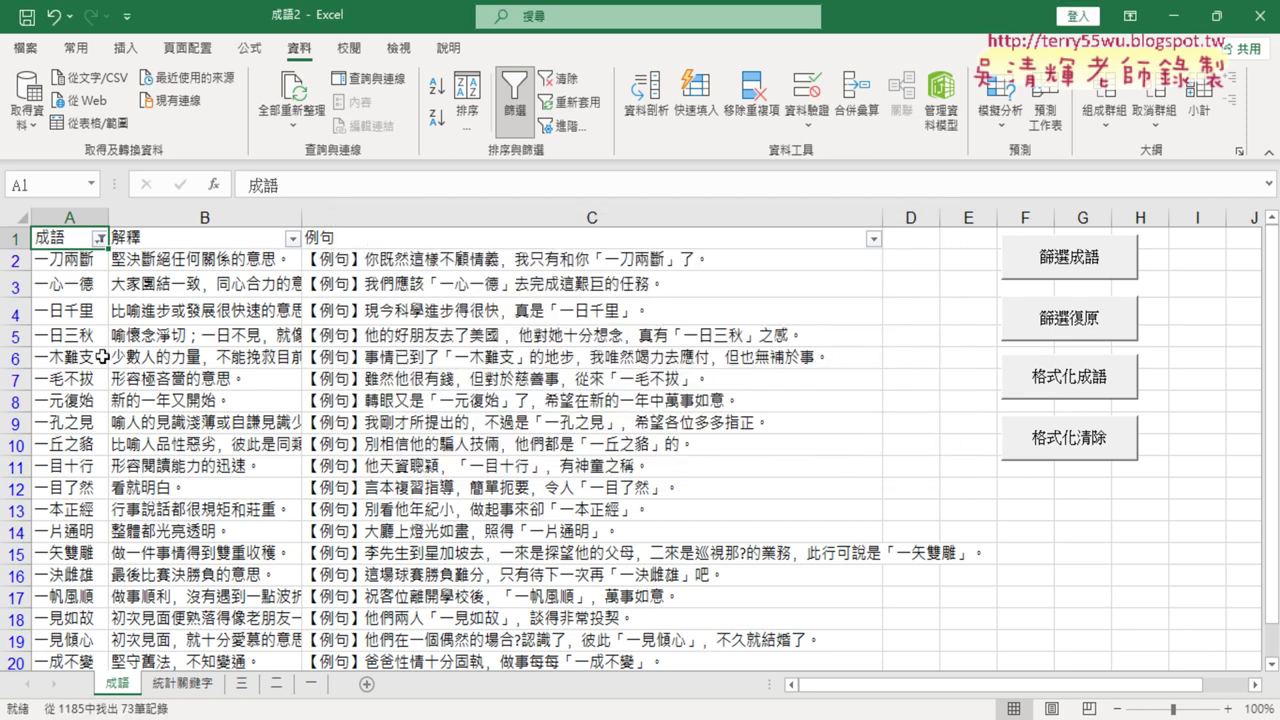
scroll(100, 372, down, 3)
scroll(100, 372, down, 3)
scroll(100, 372, down, 6)
scroll(100, 372, down, 4)
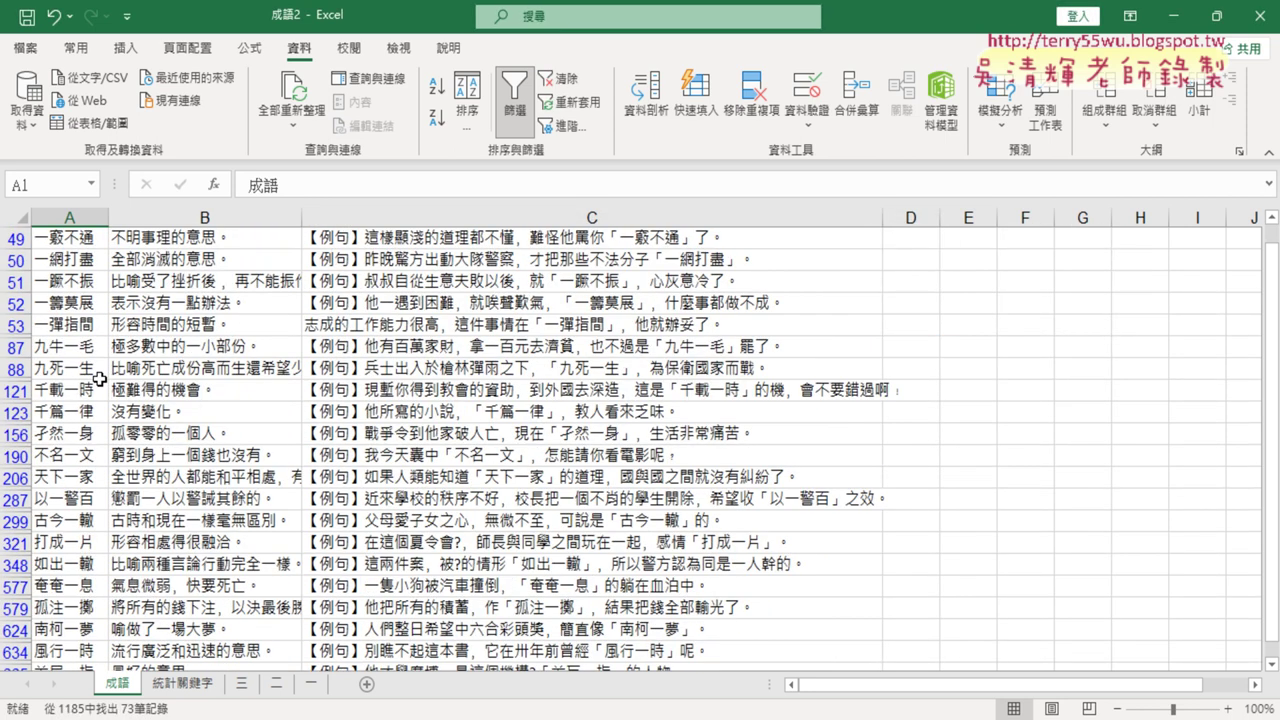
scroll(100, 372, down, 6)
scroll(100, 376, down, 3)
scroll(100, 380, up, 5)
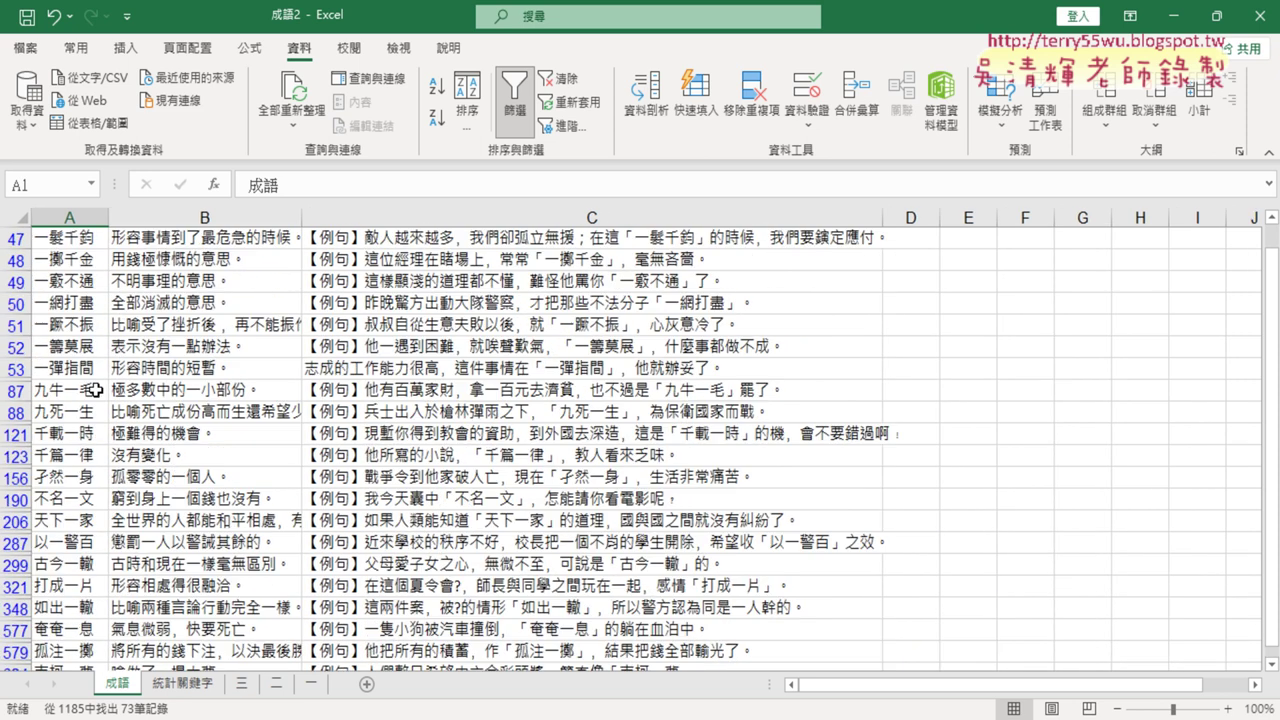
scroll(95, 390, up, 6)
scroll(95, 390, up, 6)
scroll(95, 390, up, 1)
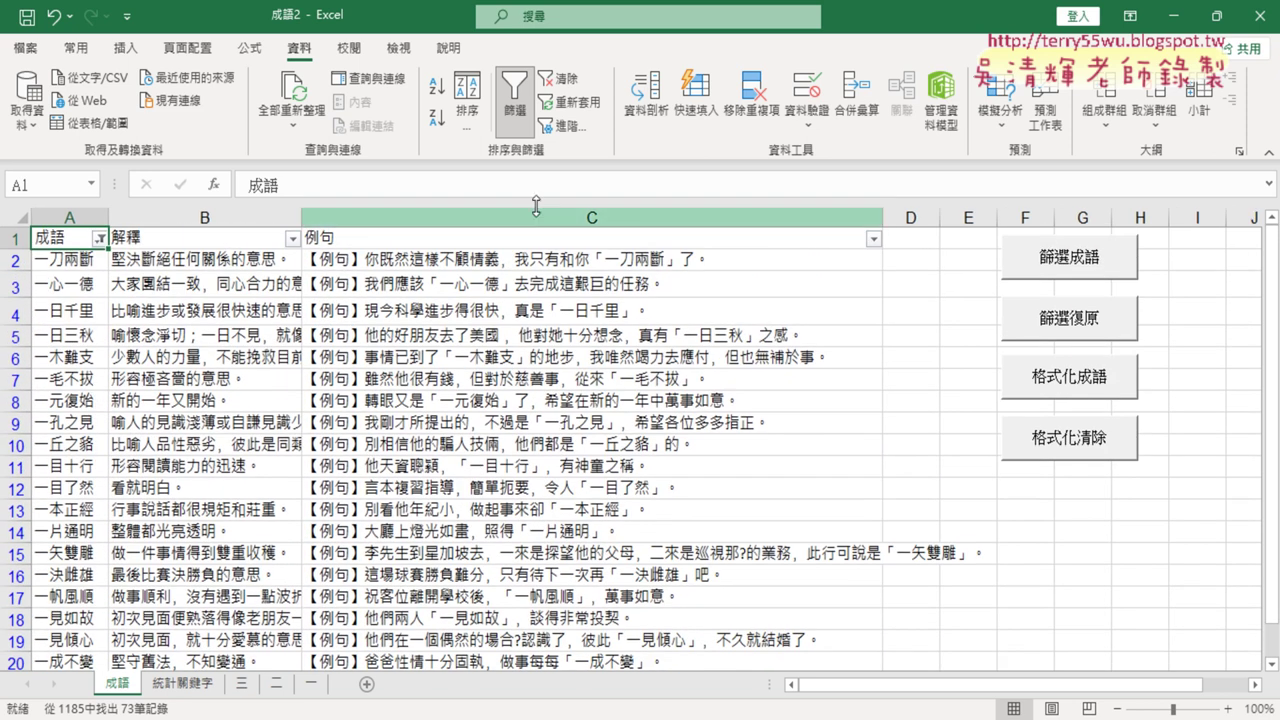
Turn off the 一 filter and scroll through the full idiom list
click(516, 100)
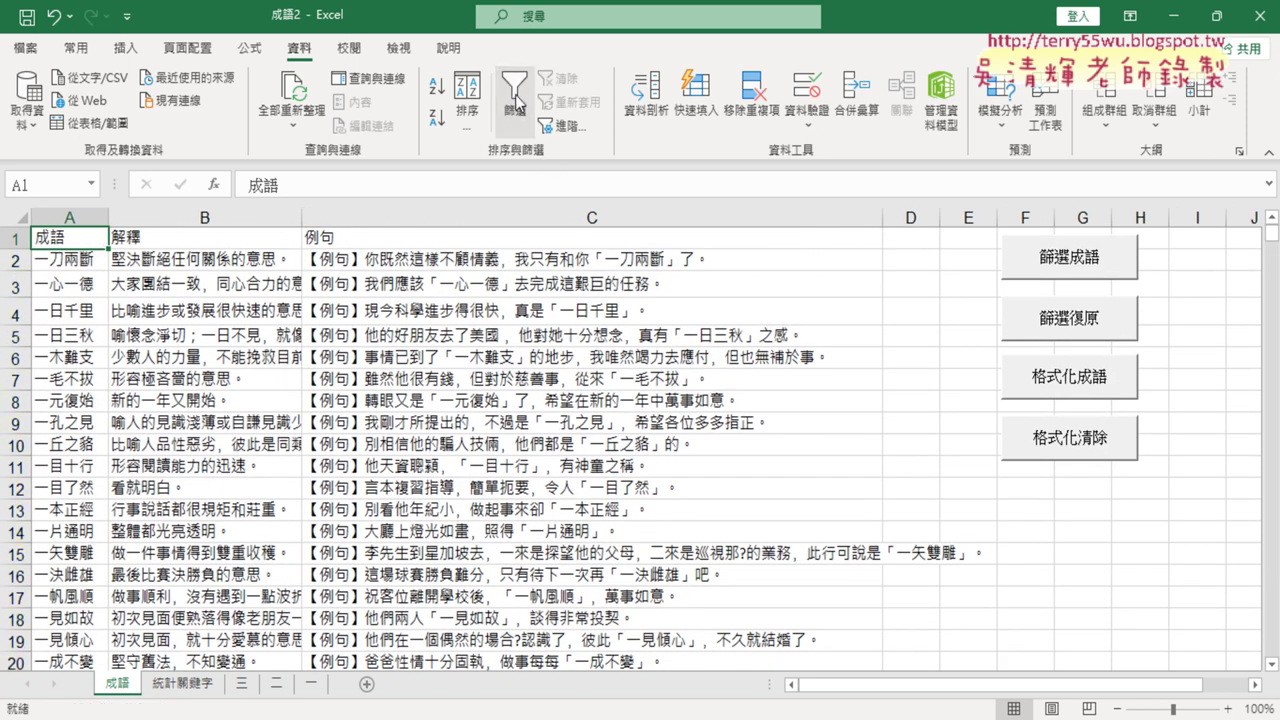
scroll(410, 500, down, 6)
scroll(410, 500, down, 7)
scroll(410, 500, down, 5)
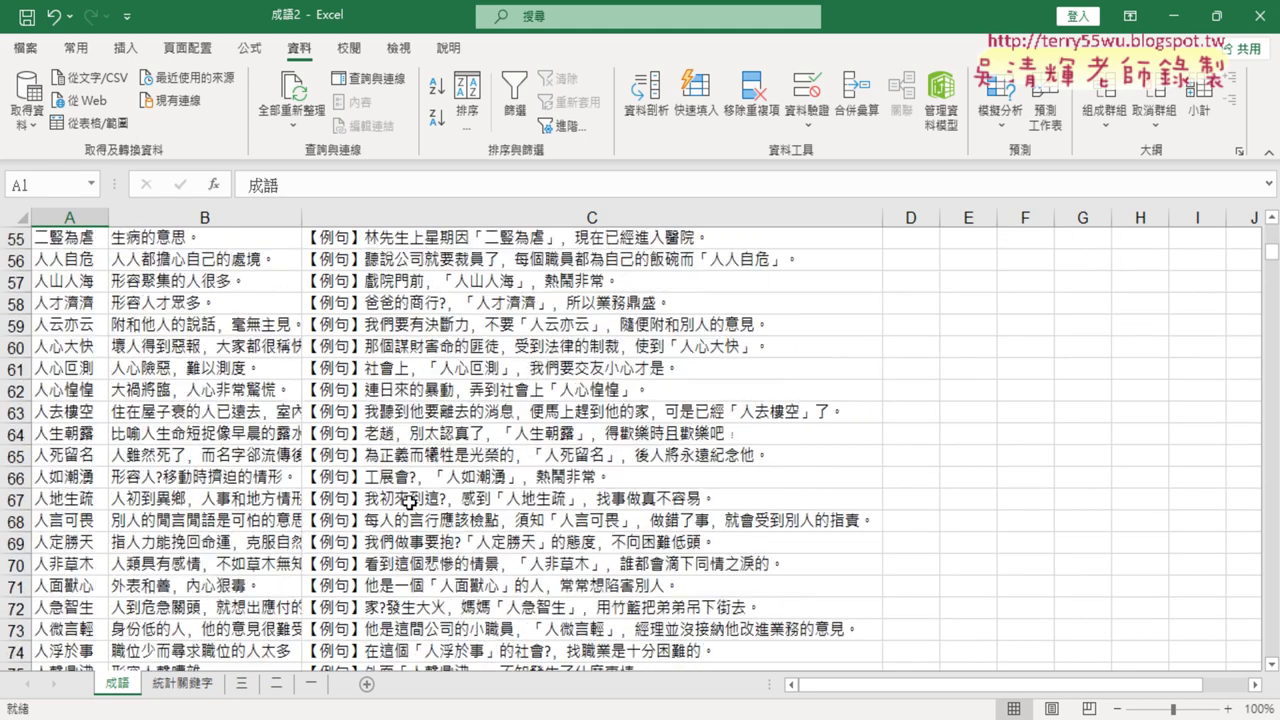
scroll(410, 500, down, 10)
scroll(410, 500, down, 4)
scroll(410, 500, down, 9)
scroll(410, 500, up, 6)
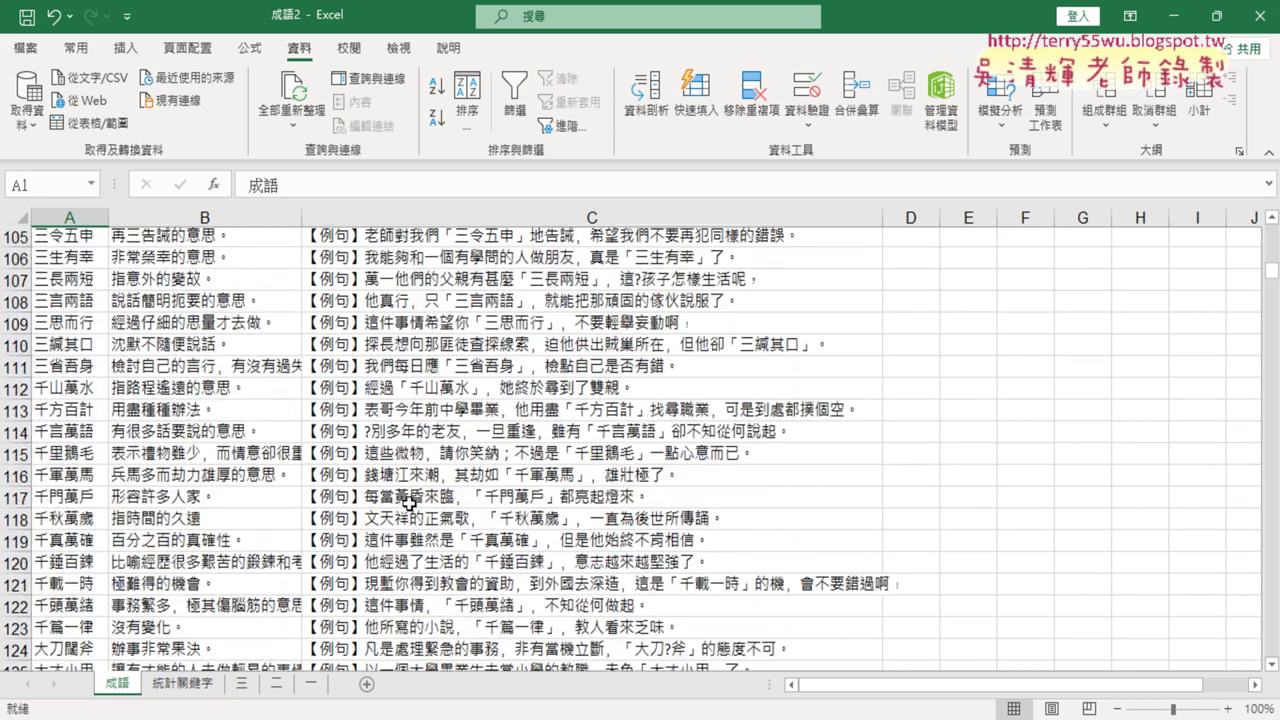
scroll(410, 500, up, 11)
scroll(410, 503, up, 12)
scroll(410, 503, up, 5)
scroll(410, 503, up, 7)
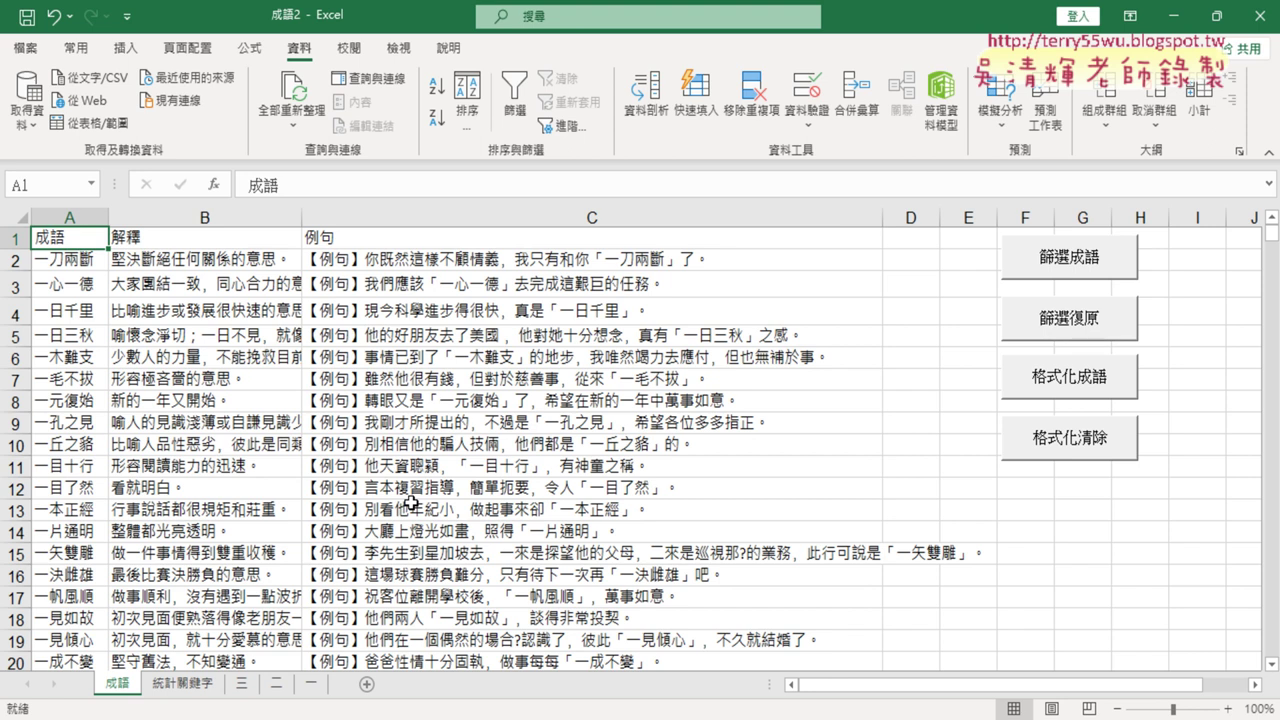
Run the 篩選成語 macro with keyword 十, listing 8 idioms such as 一目十行 and 五光十色
click(1062, 268)
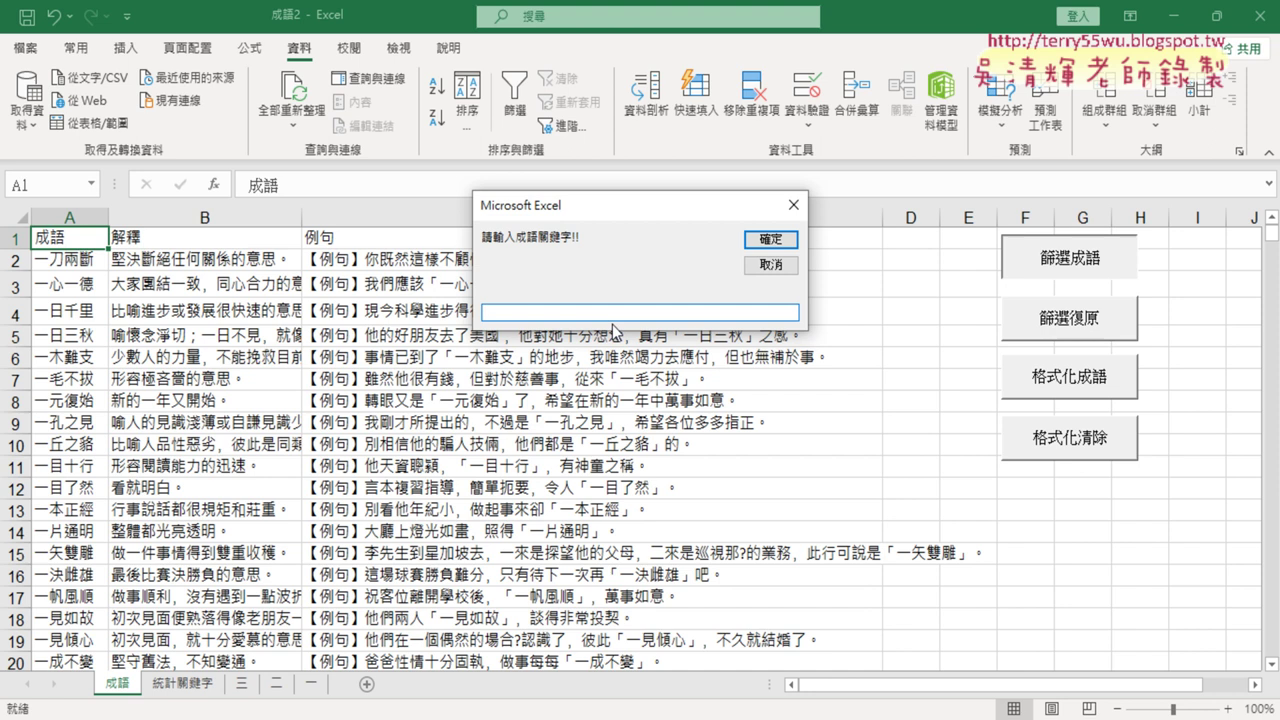
text(時)
key(Down)
key(Down)
key(Return)
click(764, 240)
Select the filtered idioms in column A, then turn off AutoFilter to restore all idioms from 一刀兩斷
drag(73, 259, 73, 405)
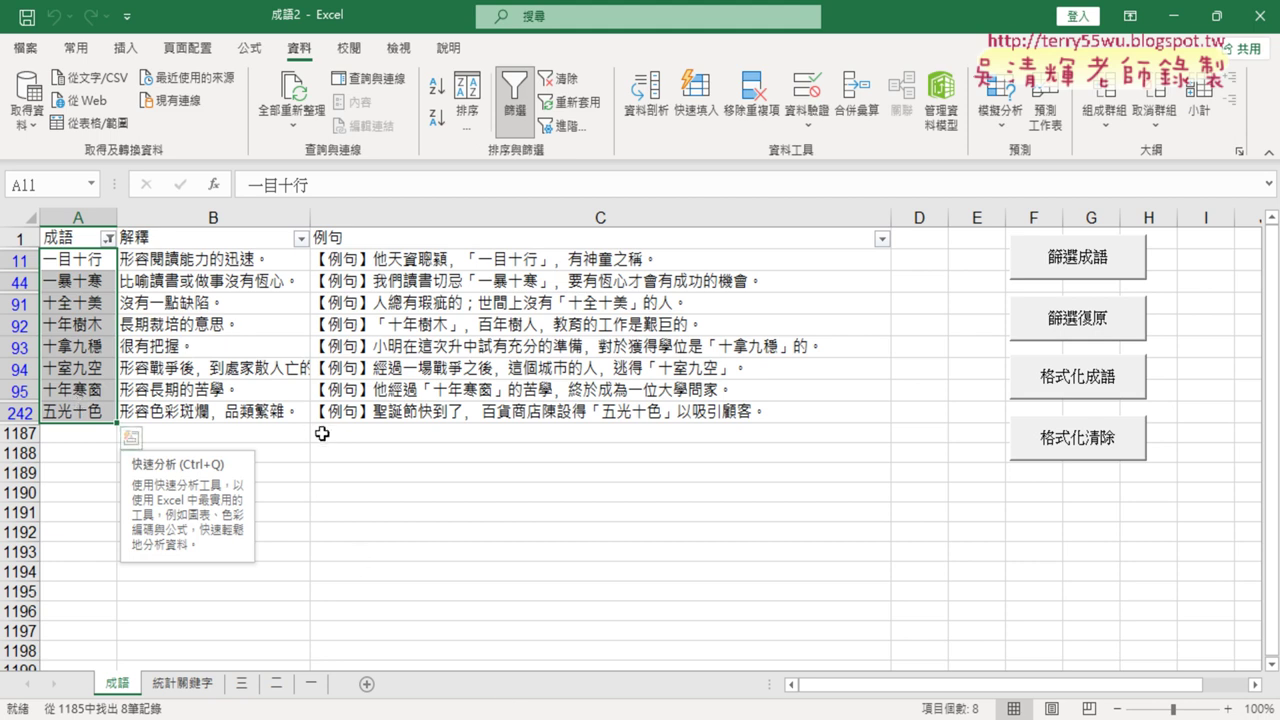
click(513, 108)
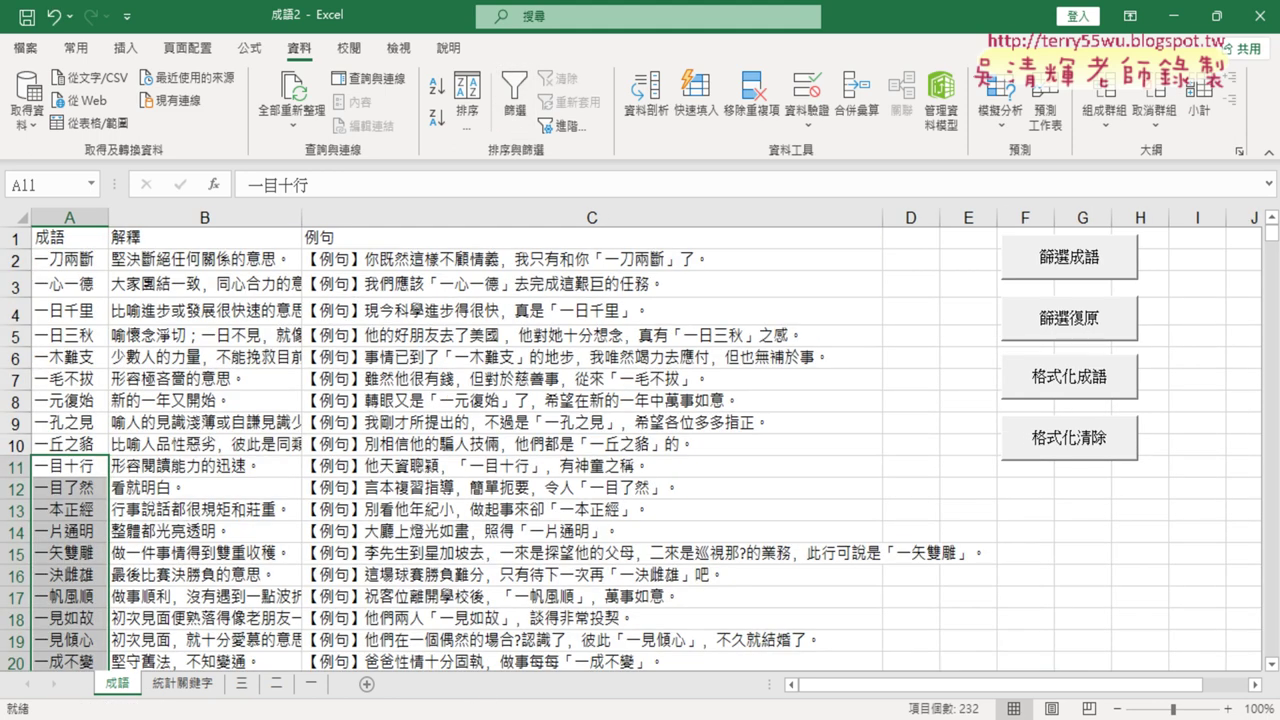
Scroll through the 成語查詢程式碼 macro code, then go back to the 論語 Bing results
key(alt+Tab)
scroll(1165, 600, up, 3)
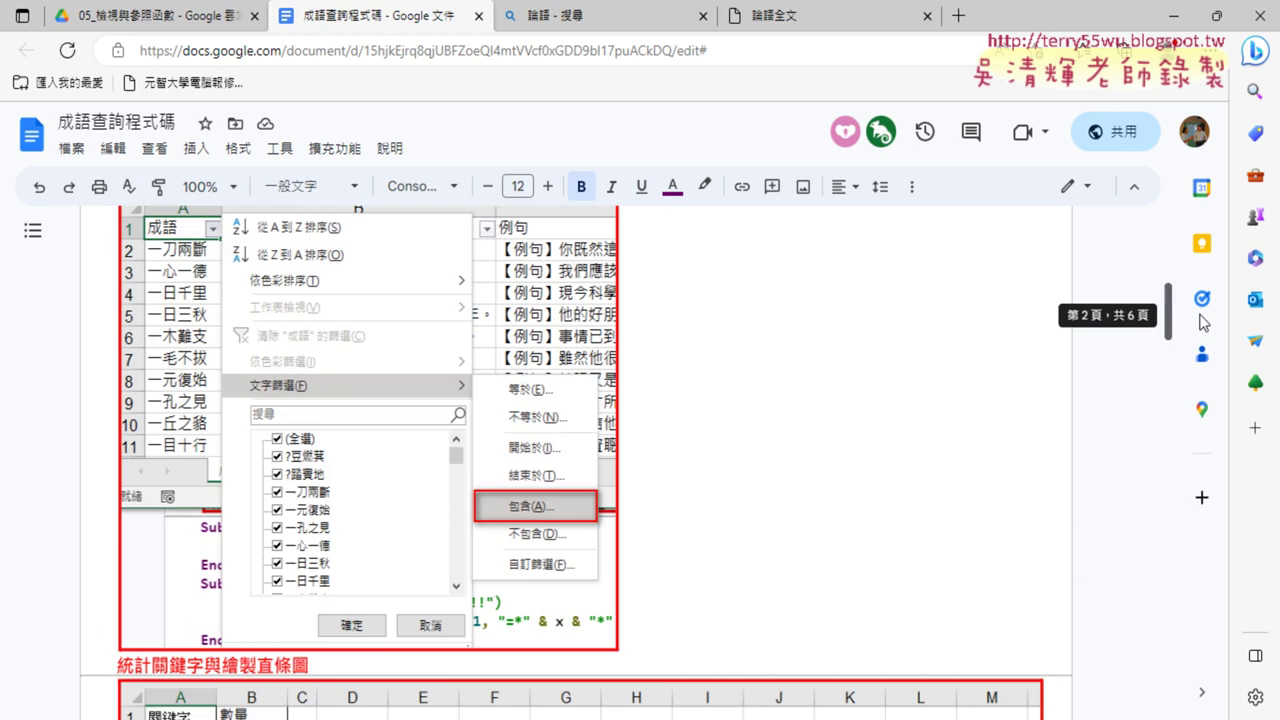
drag(1168, 600, 1196, 198)
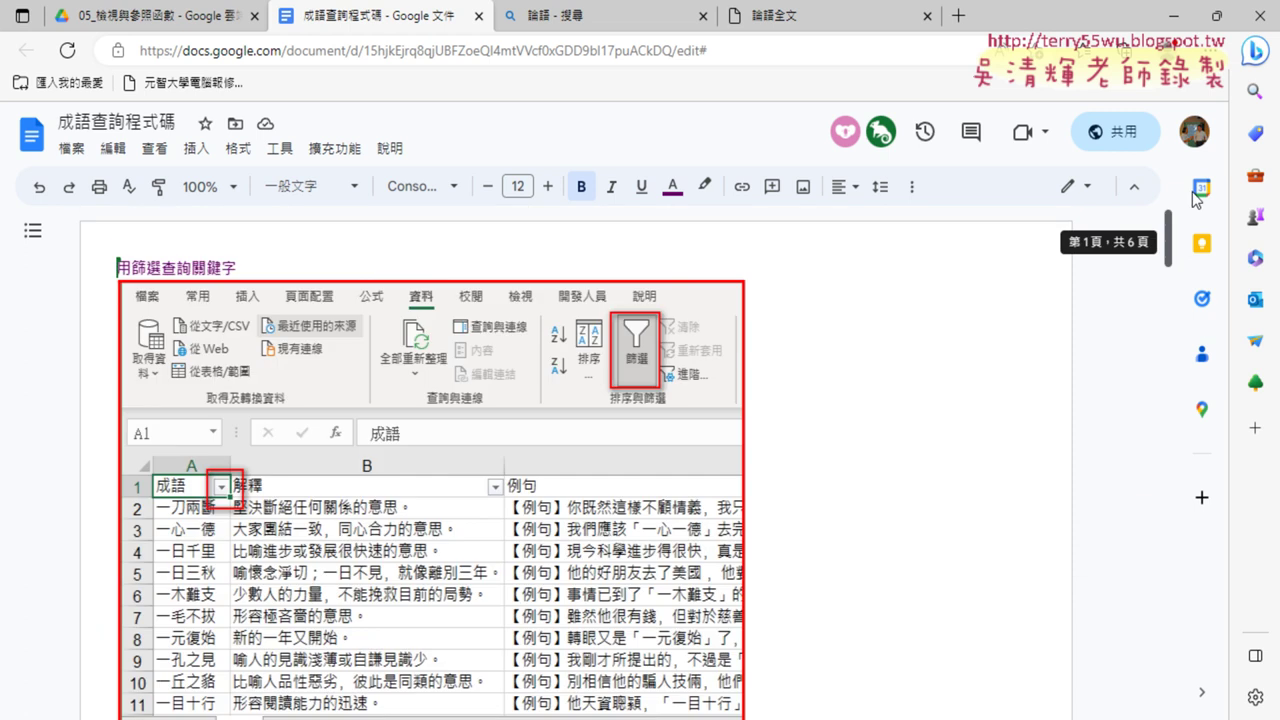
scroll(520, 340, down, 2)
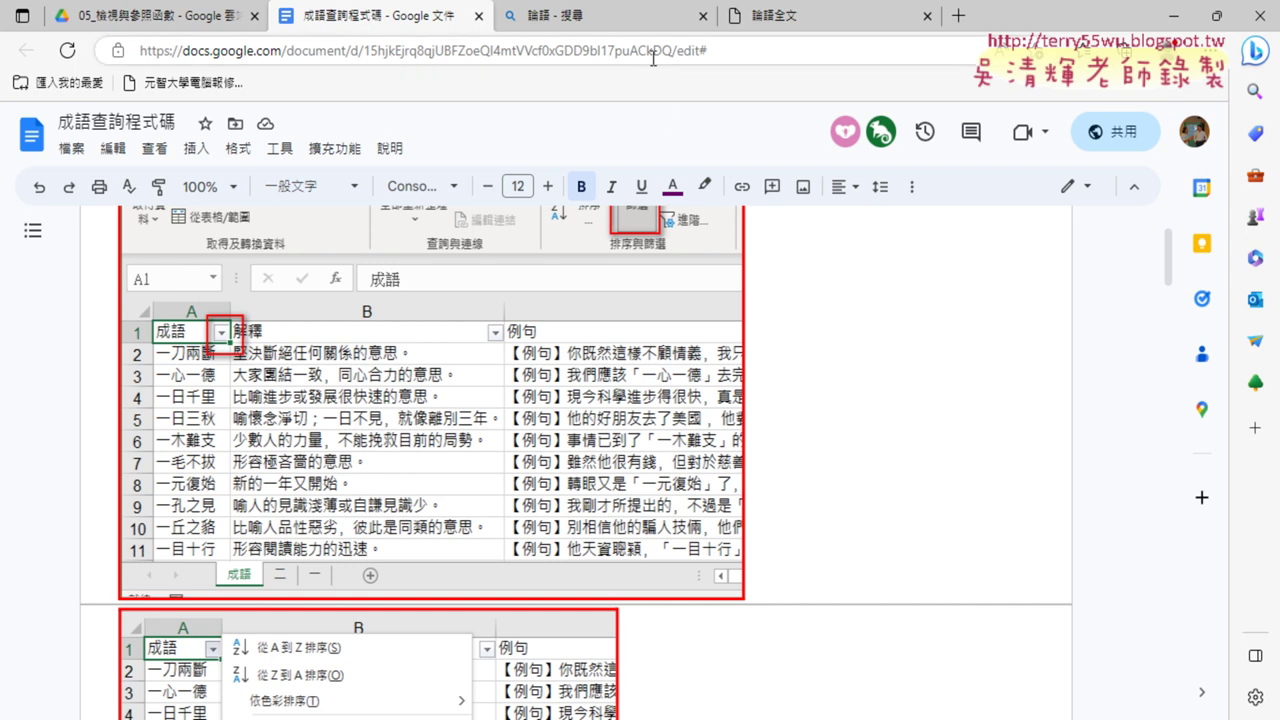
click(597, 14)
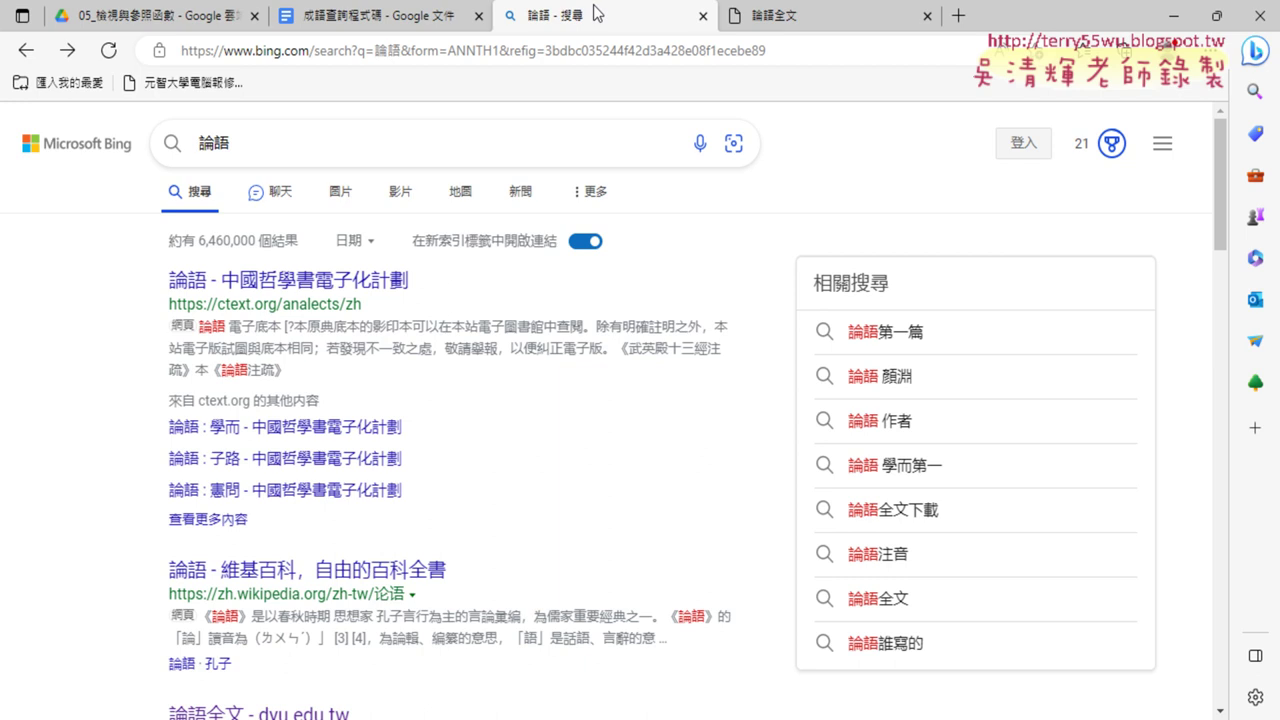
Show the 論語全文 page at passages 19.10–19.24 and clear the text selection
click(820, 17)
scroll(658, 295, up, 2)
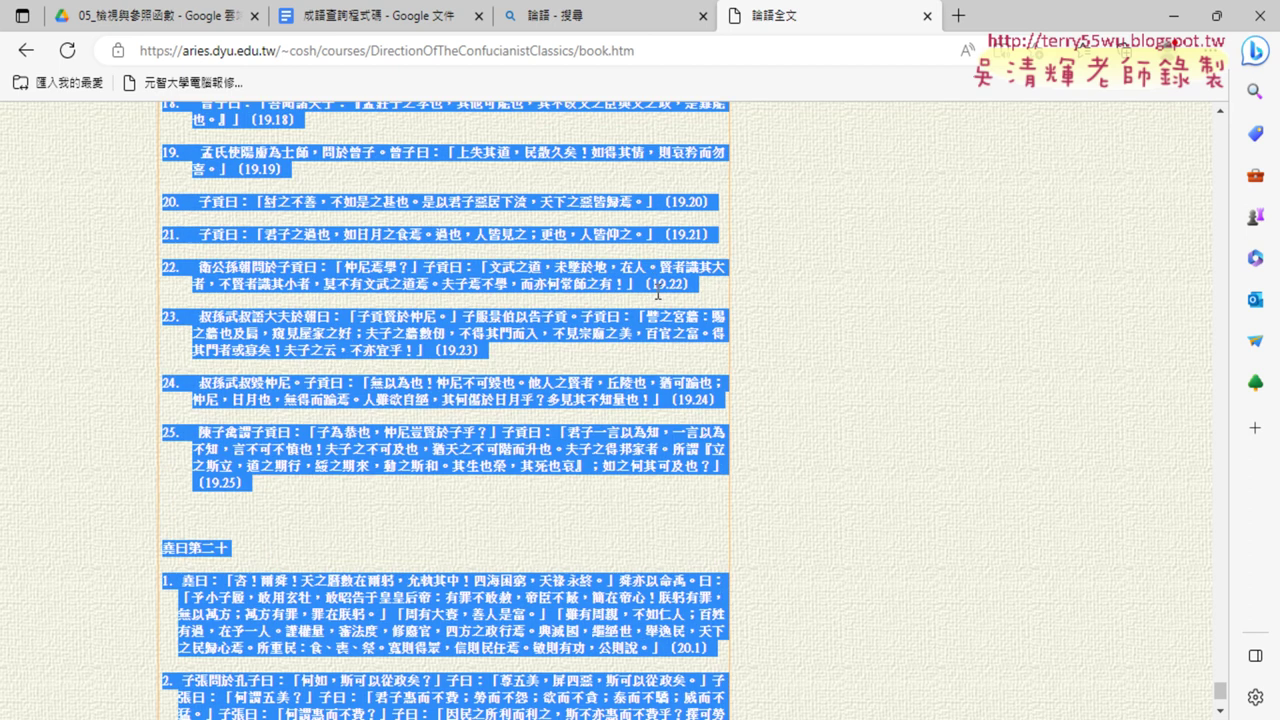
scroll(658, 295, up, 3)
click(415, 322)
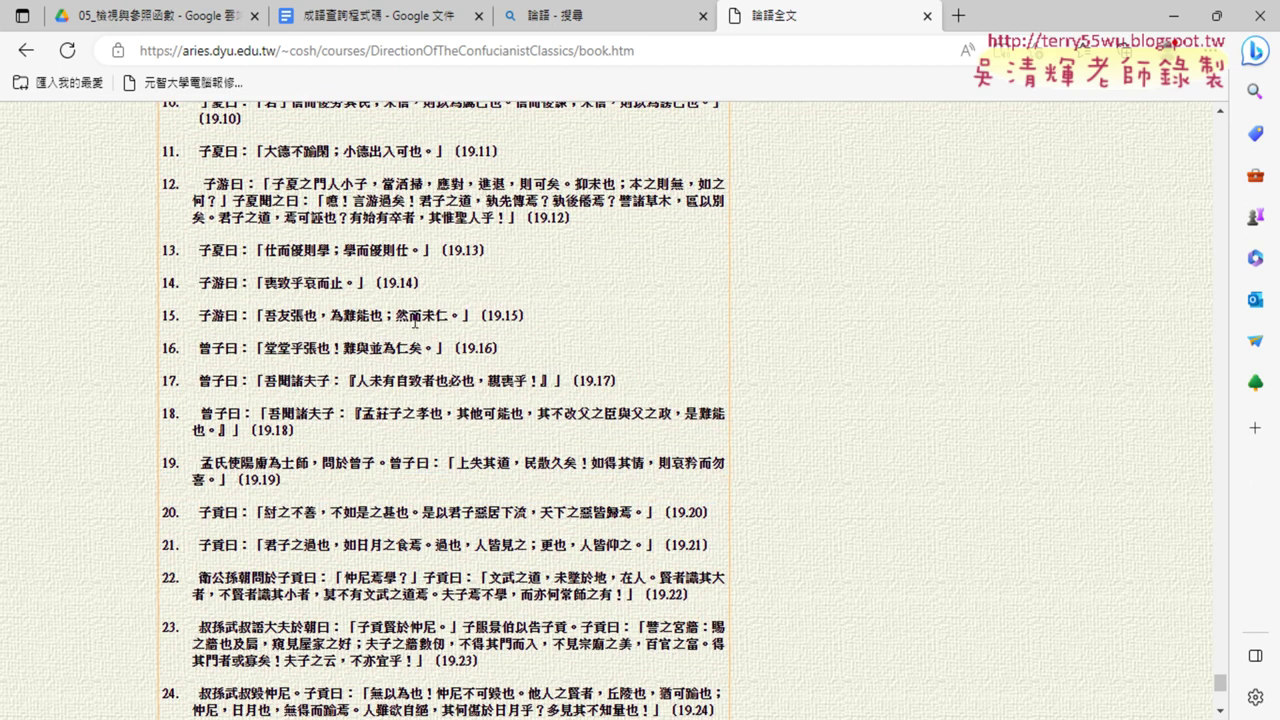